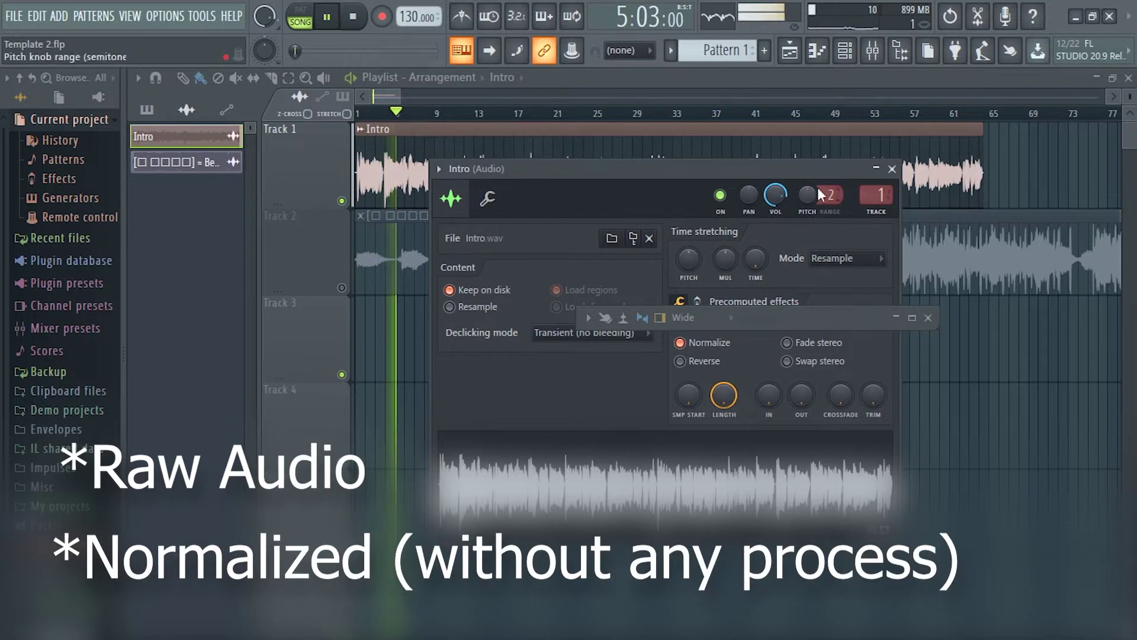
# Minimize the Intro sample's settings, unmute the background music on Track 2, and open the music clip's channel settings
pyautogui.click(876, 168)
pyautogui.click(341, 288)
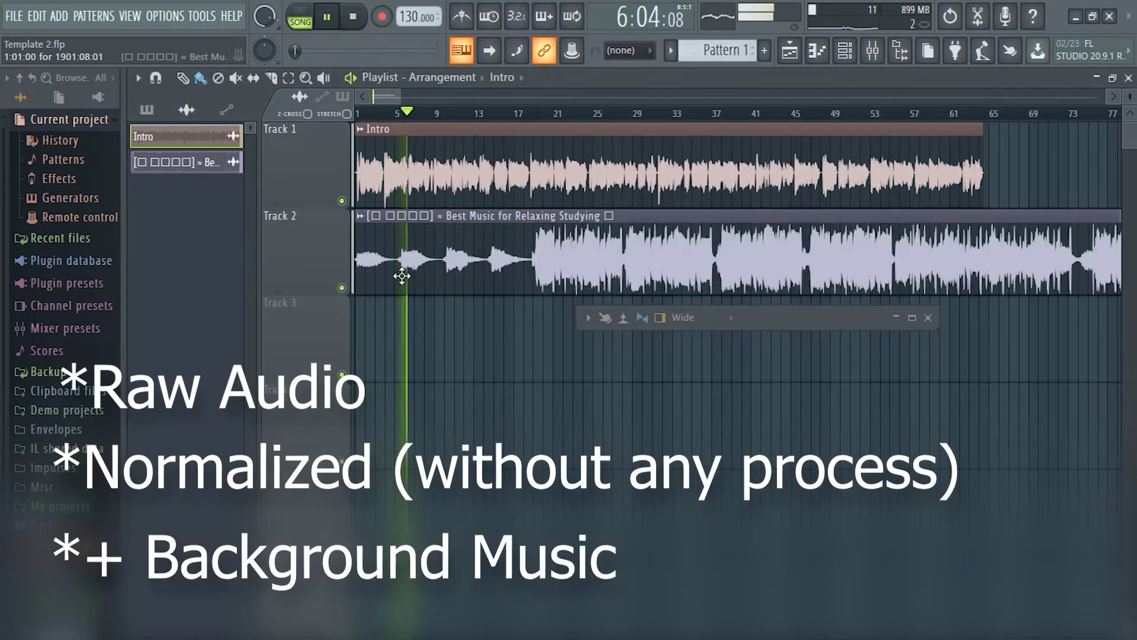
pyautogui.doubleClick(493, 256)
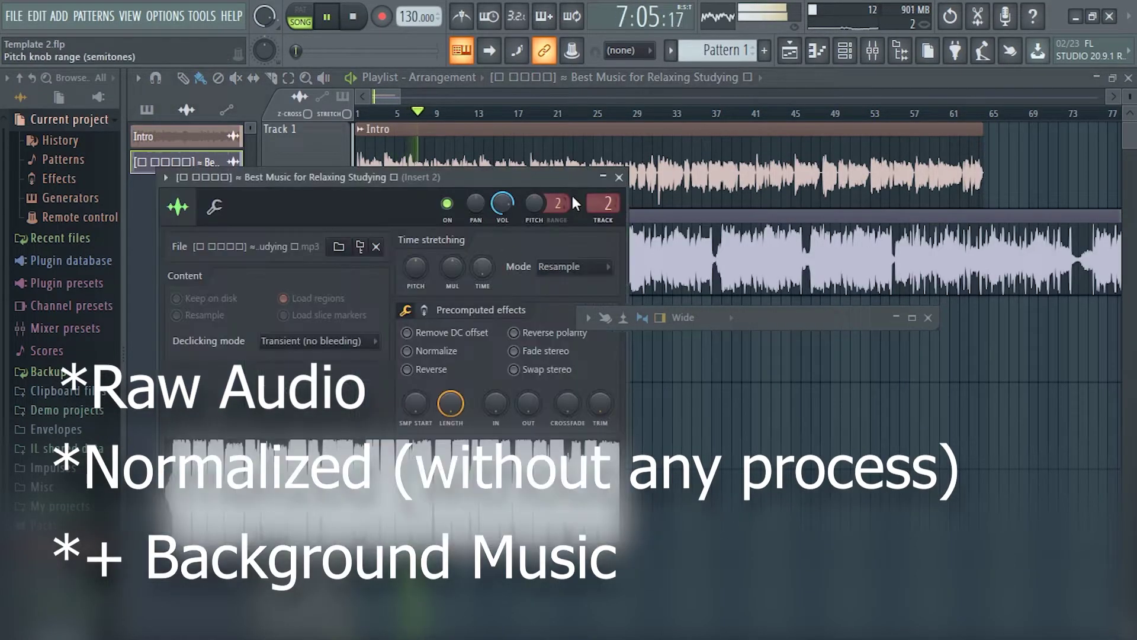
# Rearrange the music clip's settings window and the mixer, and widen the mixer to show more insert tracks
pyautogui.moveTo(574, 182); pyautogui.dragTo(634, 328)
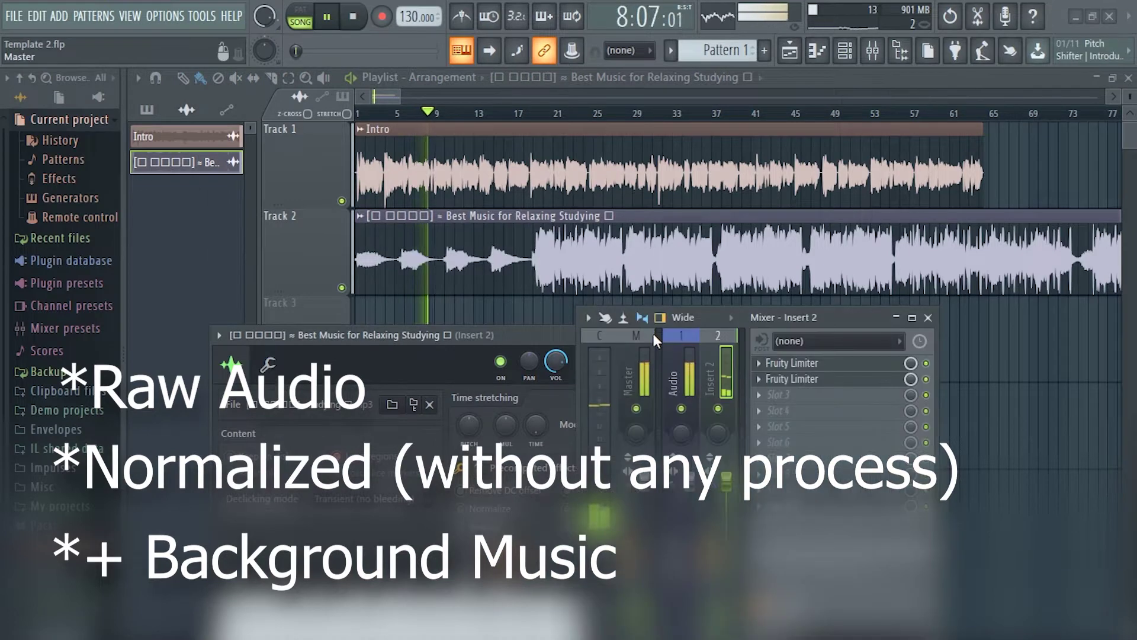
pyautogui.moveTo(826, 322); pyautogui.dragTo(754, 198)
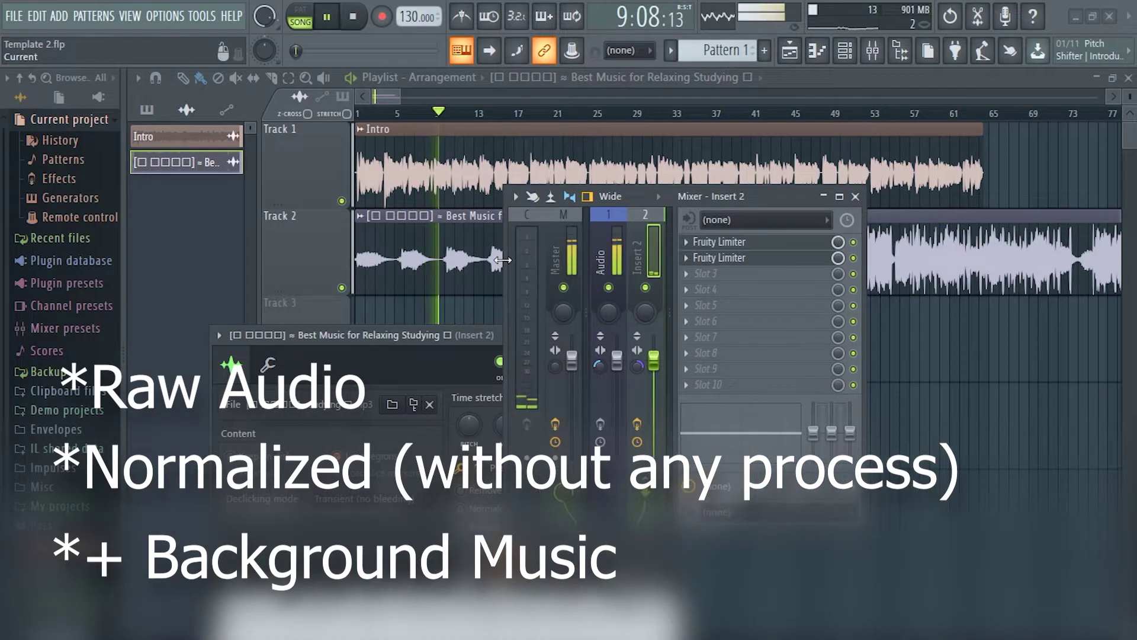
pyautogui.moveTo(502, 260); pyautogui.dragTo(367, 260)
pyautogui.moveTo(602, 195); pyautogui.dragTo(668, 274)
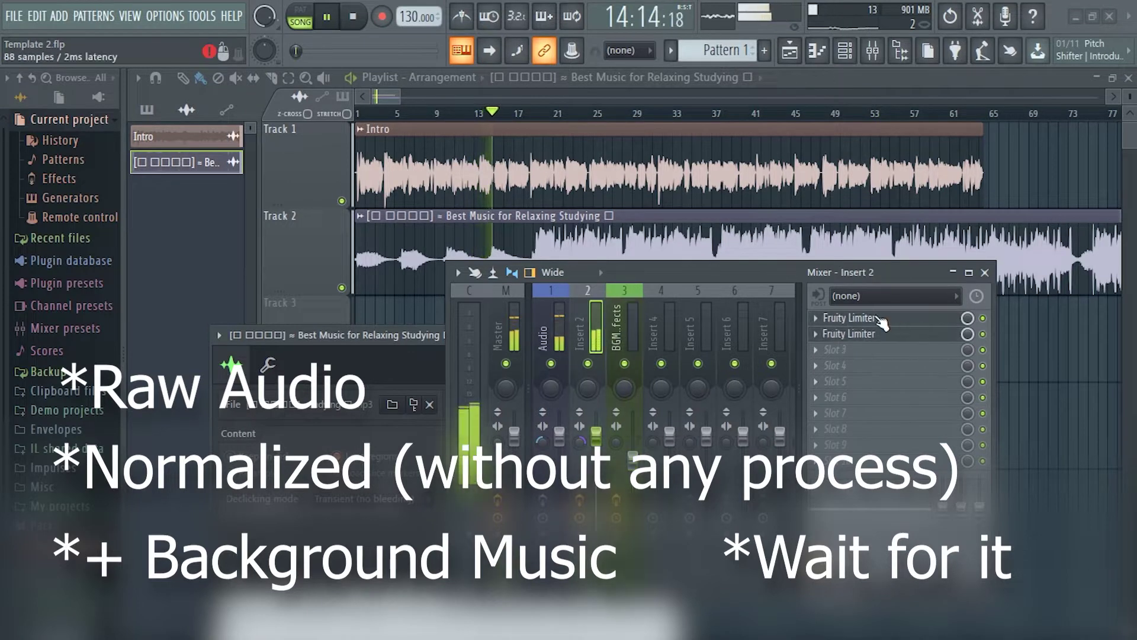
# Reposition the mixer and Insert 2's Fruity Limiter window so both can be viewed below the playlist waveforms
pyautogui.moveTo(703, 270); pyautogui.dragTo(961, 235)
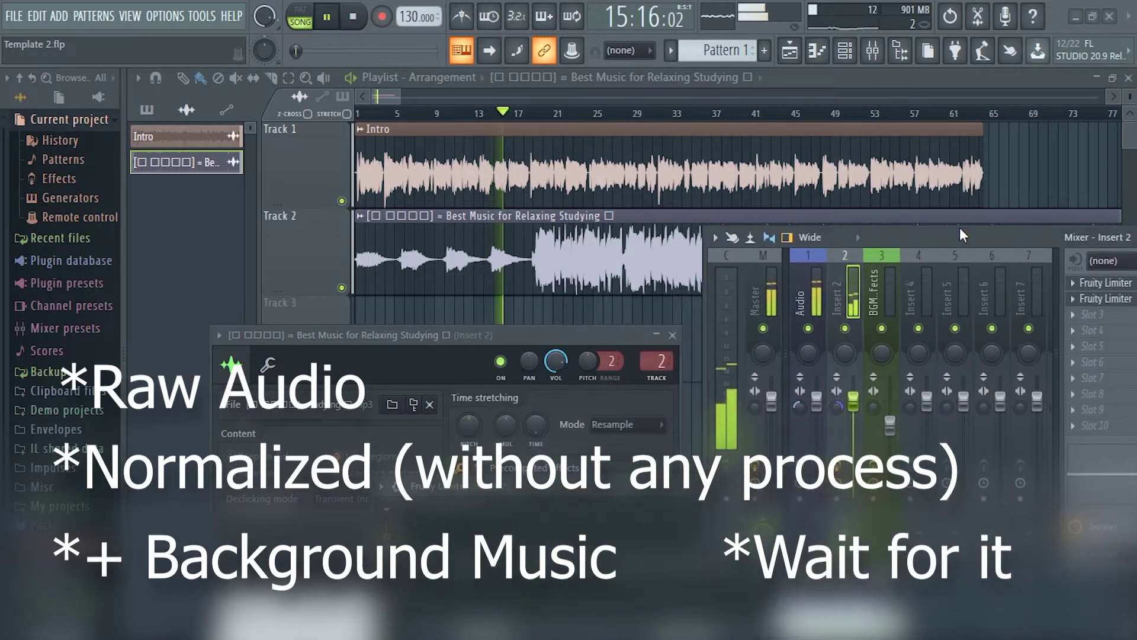
pyautogui.moveTo(636, 487); pyautogui.dragTo(393, 326)
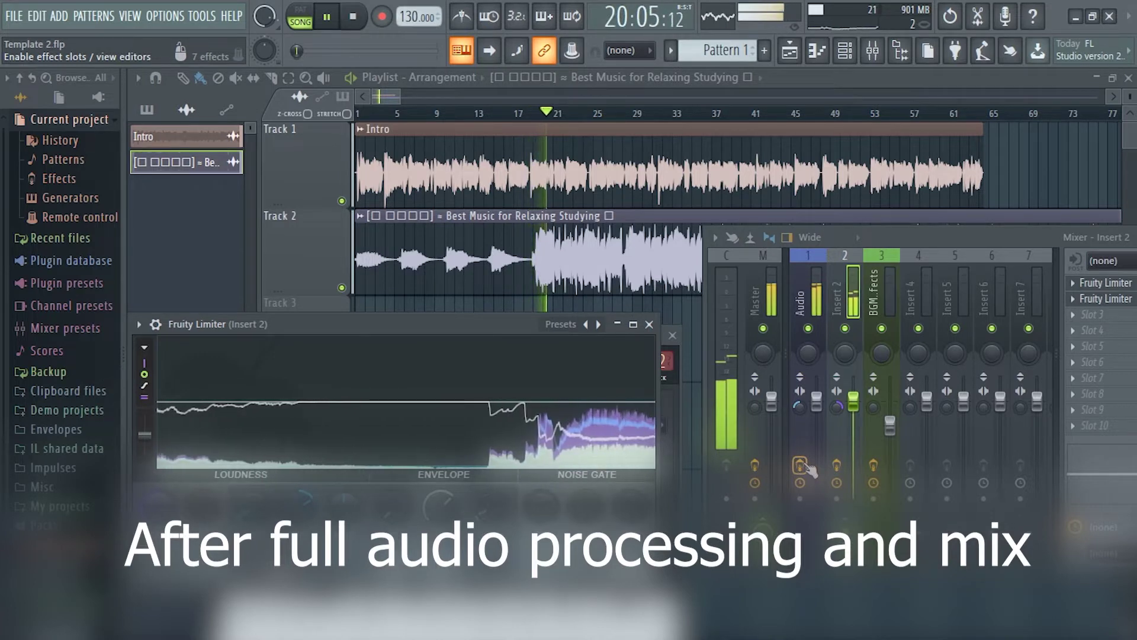
pyautogui.moveTo(490, 329); pyautogui.dragTo(432, 328)
pyautogui.moveTo(906, 236); pyautogui.dragTo(710, 300)
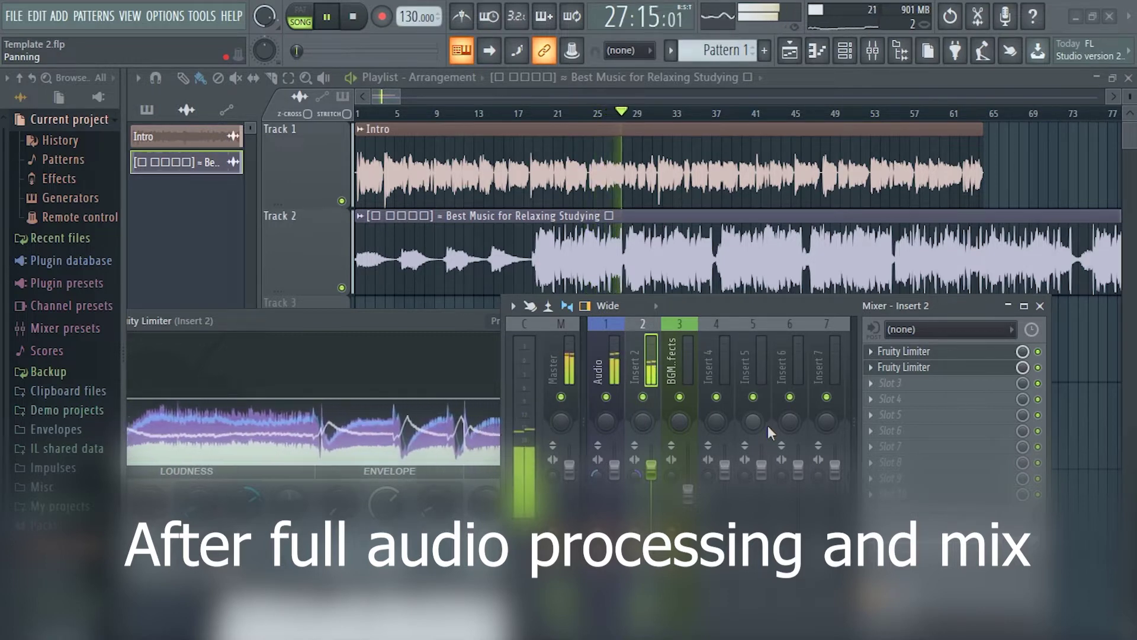
# Show the Audio insert's effect chain, open its Fruity parametric EQ 2, and spread out the windows for viewing
pyautogui.click(605, 367)
pyautogui.click(966, 376)
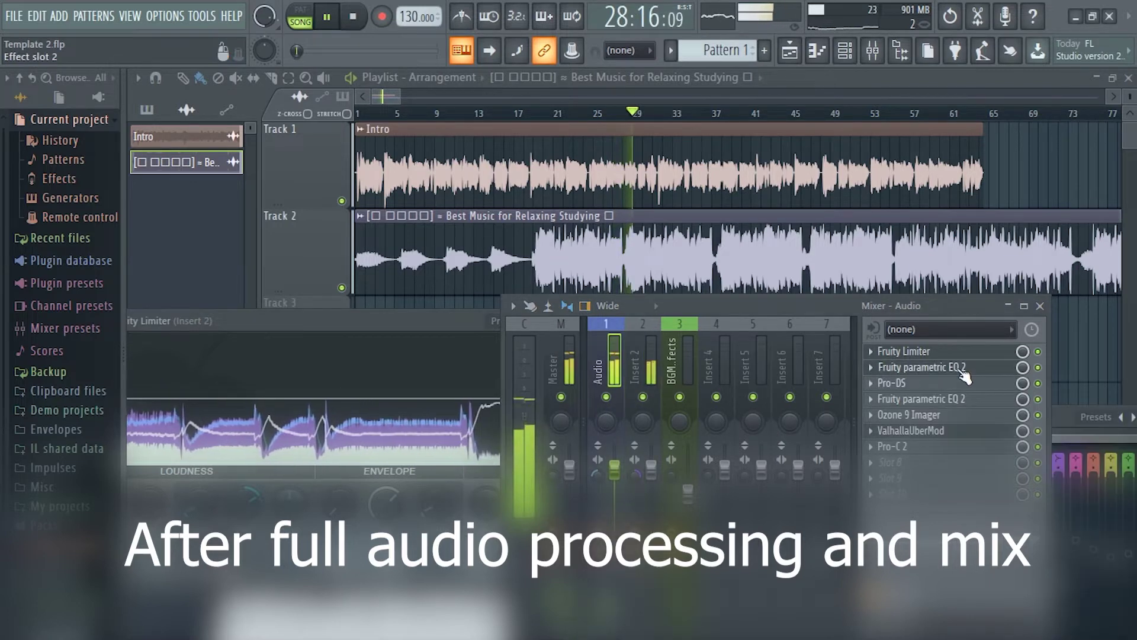
pyautogui.moveTo(835, 312); pyautogui.dragTo(501, 375)
pyautogui.moveTo(955, 422); pyautogui.dragTo(1039, 300)
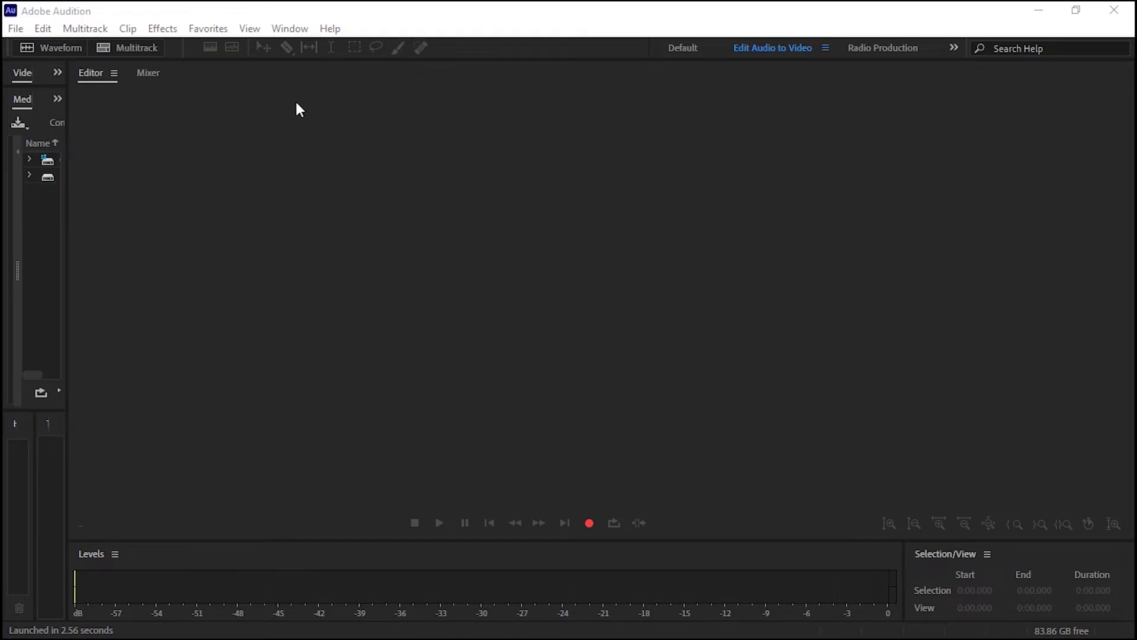
# Create a new multitrack session in Adobe Audition, keeping the suggested name, 48000 Hz sample rate and stereo mix
pyautogui.click(137, 51)
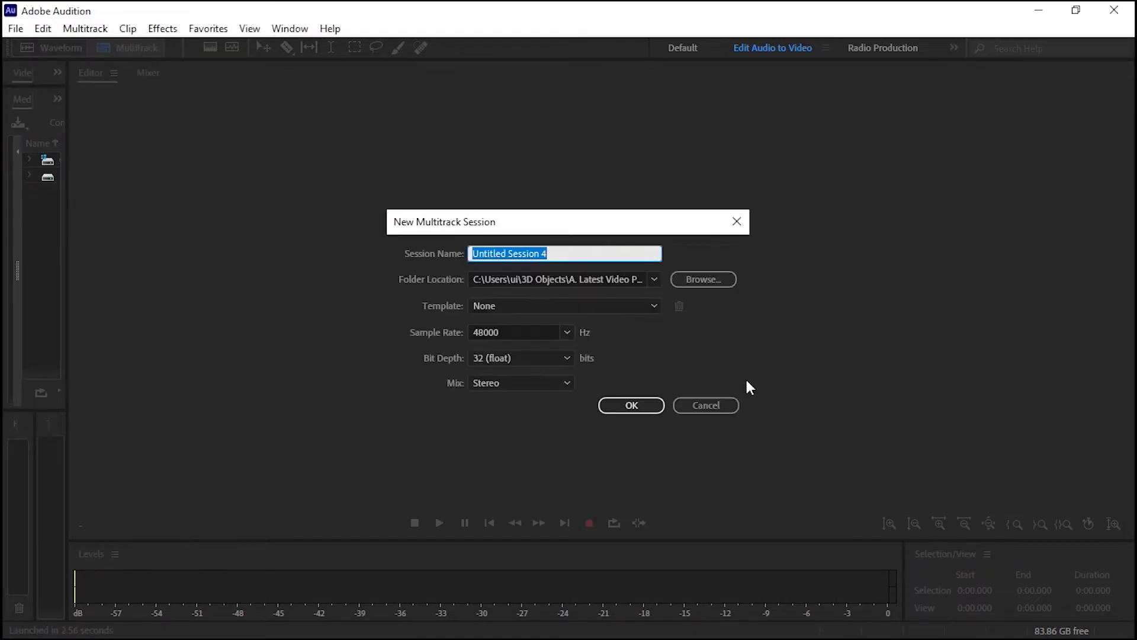
pyautogui.click(629, 405)
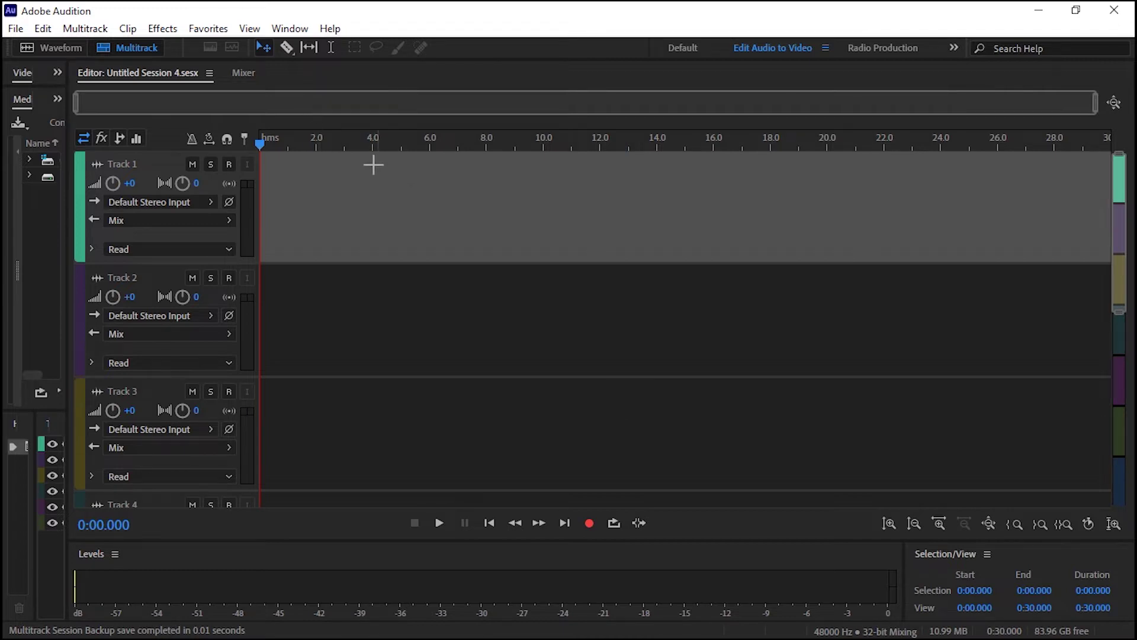
# Check the default input in the audio hardware preferences and the recording devices in the system sound settings
pyautogui.click(74, 31)
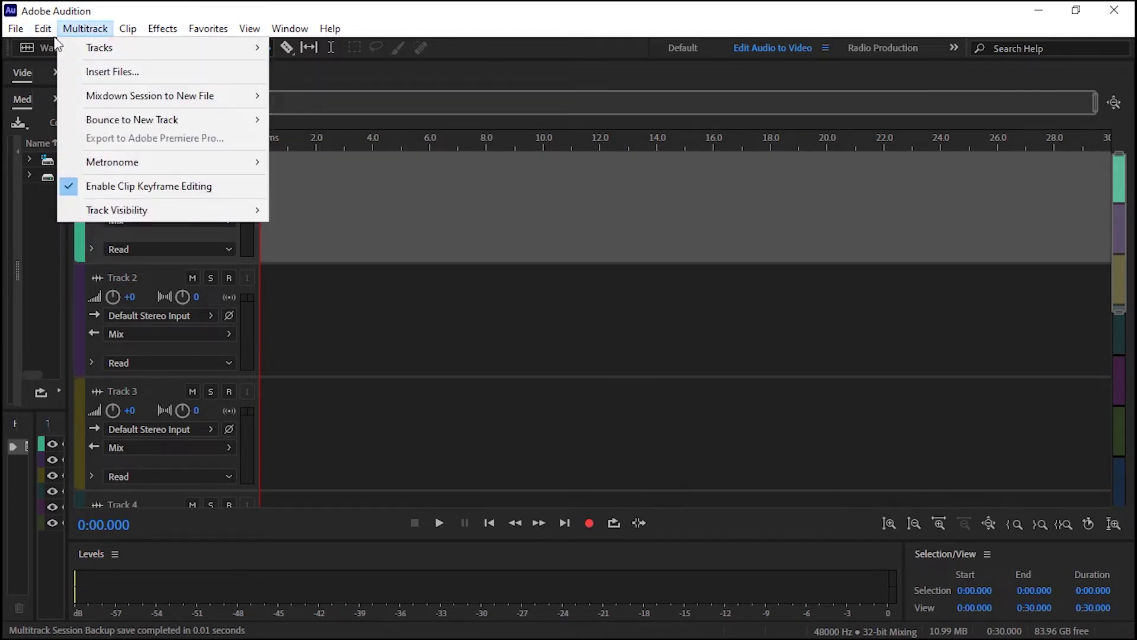
pyautogui.moveTo(40, 35)
pyautogui.moveTo(273, 619)
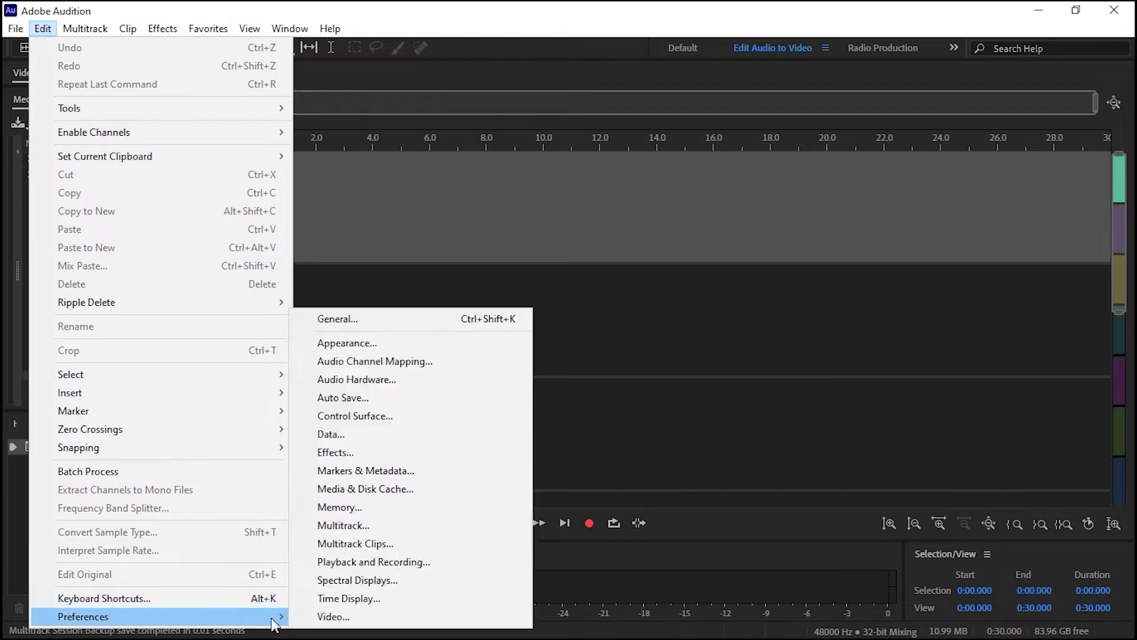
pyautogui.click(382, 381)
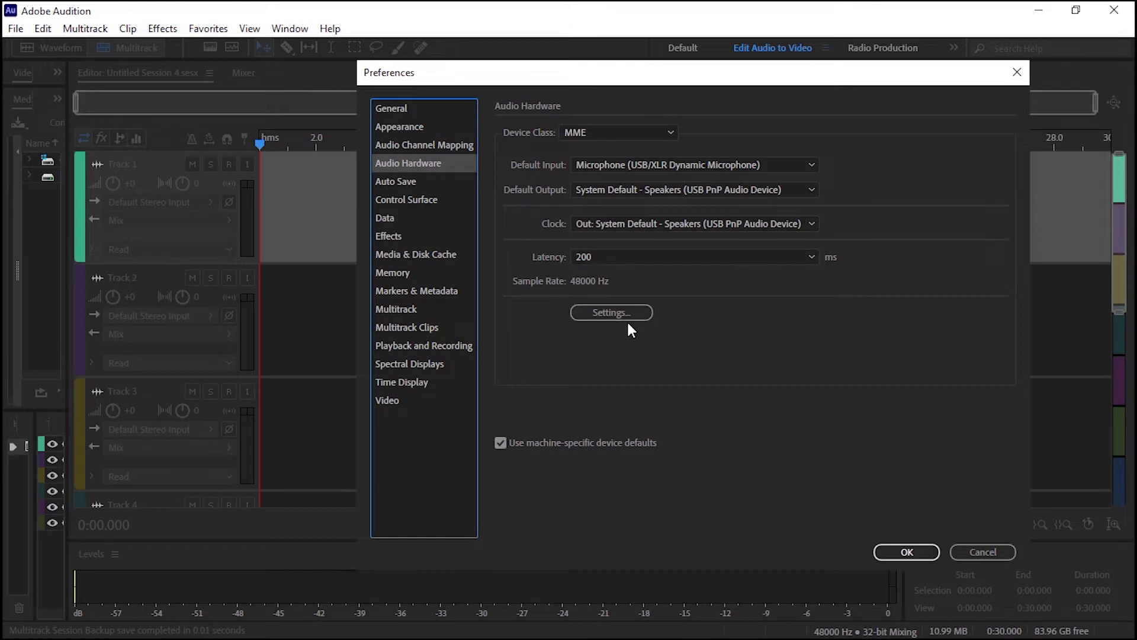
pyautogui.click(598, 323)
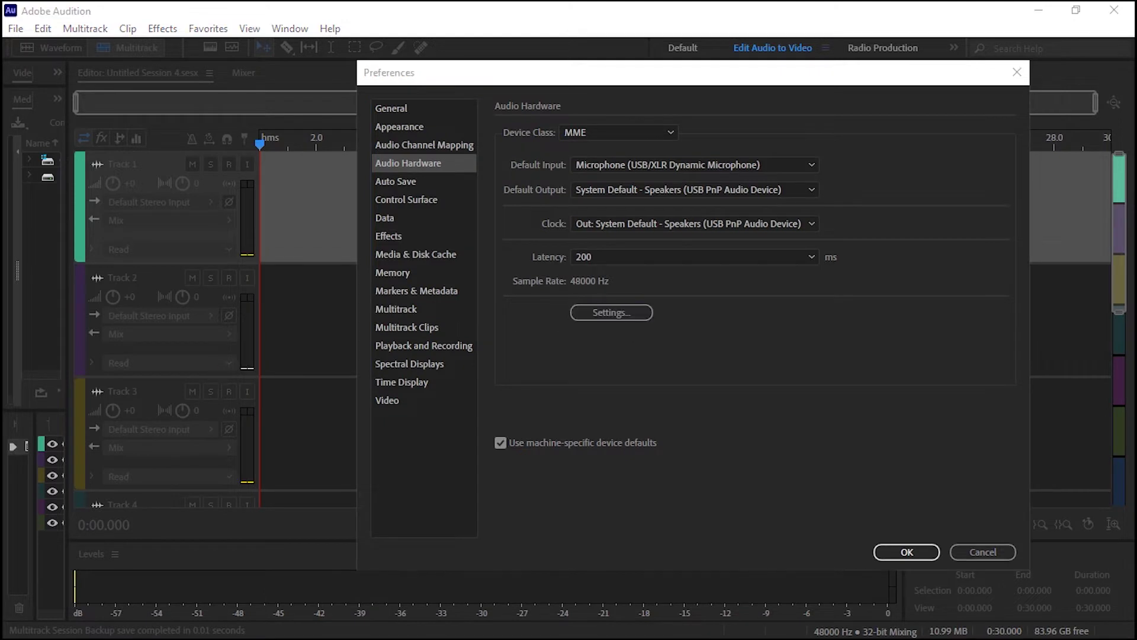
pyautogui.click(828, 166)
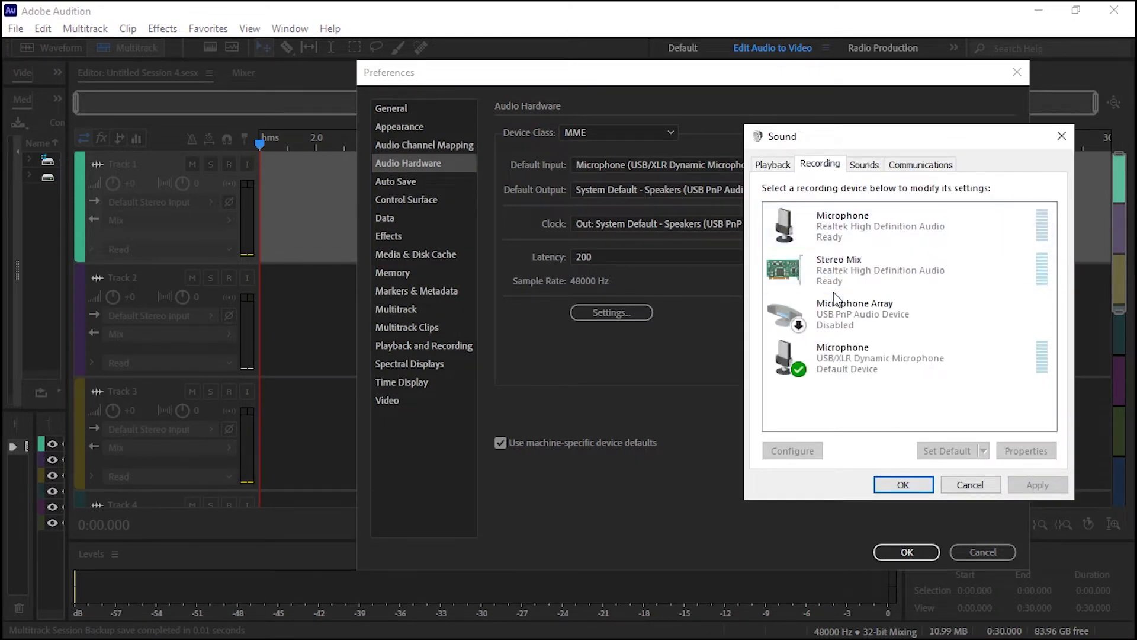
pyautogui.click(903, 486)
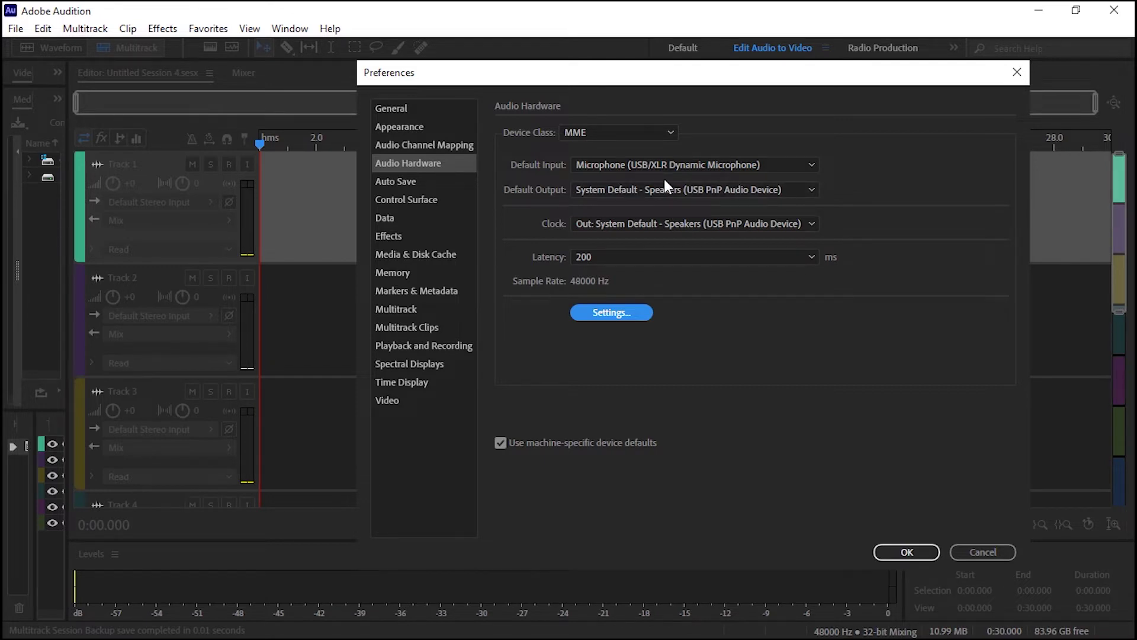
pyautogui.click(915, 560)
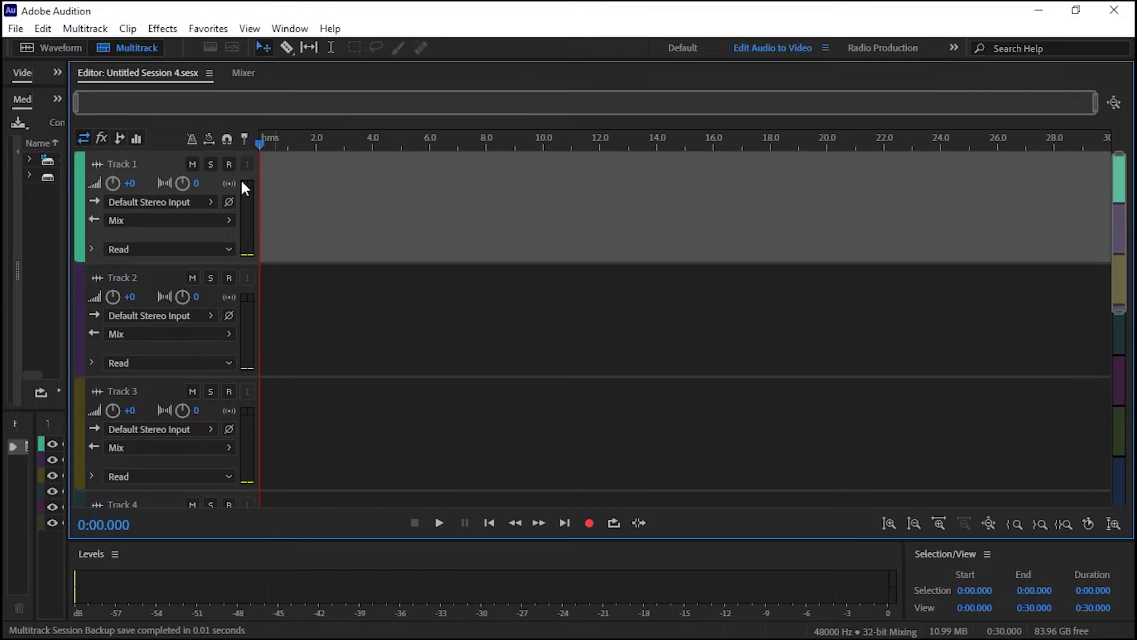
# Arm Track 1 for recording and record an audio take of about 27 seconds
pyautogui.click(228, 164)
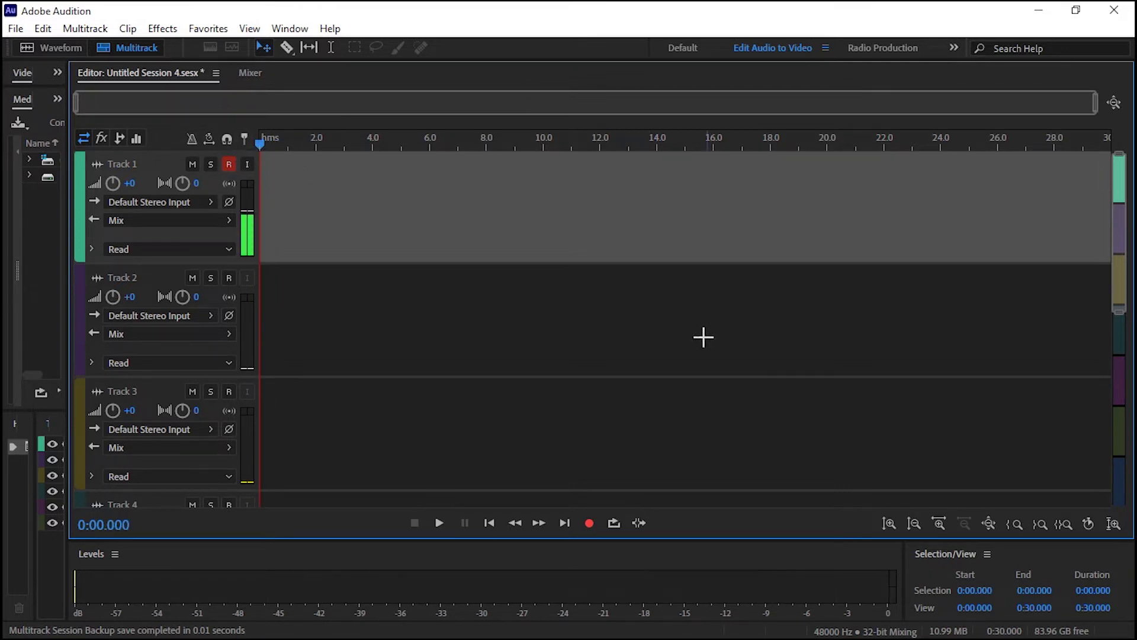
pyautogui.click(590, 523)
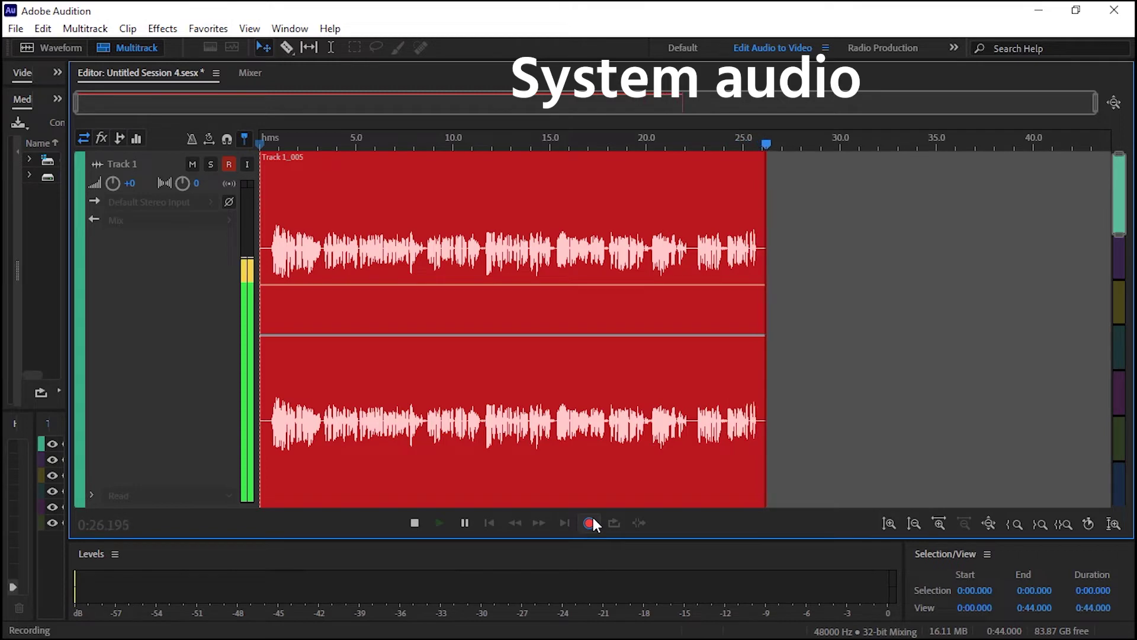
pyautogui.press('space')
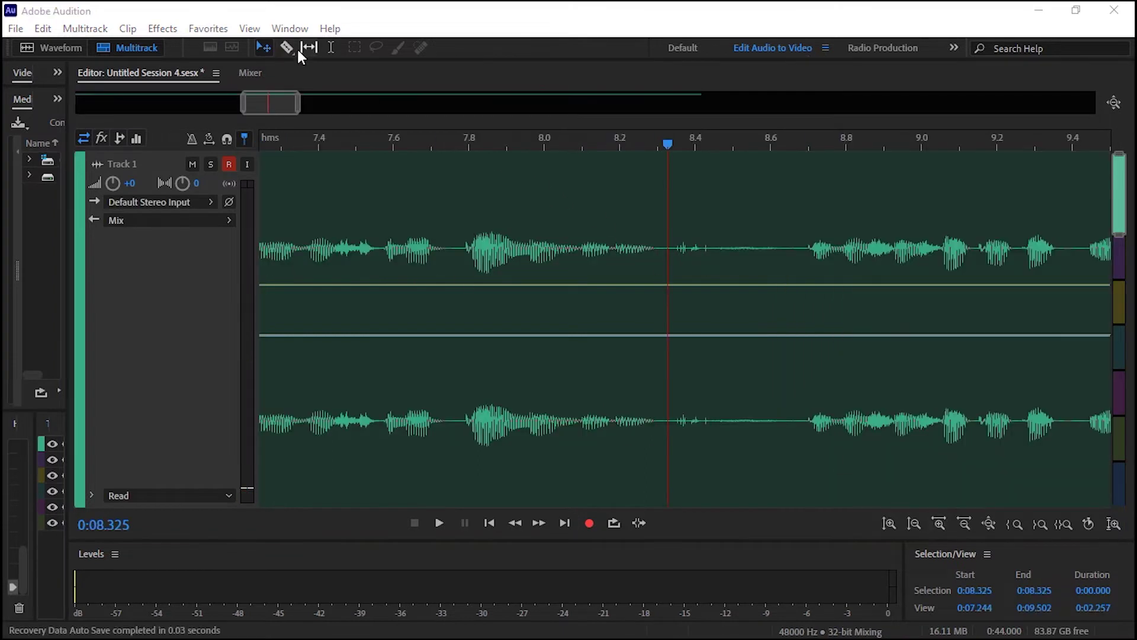
# Split the Track 1 clip at about 8.34 and 8.69 seconds and delete the pause between the cuts
pyautogui.click(675, 237)
pyautogui.click(804, 246)
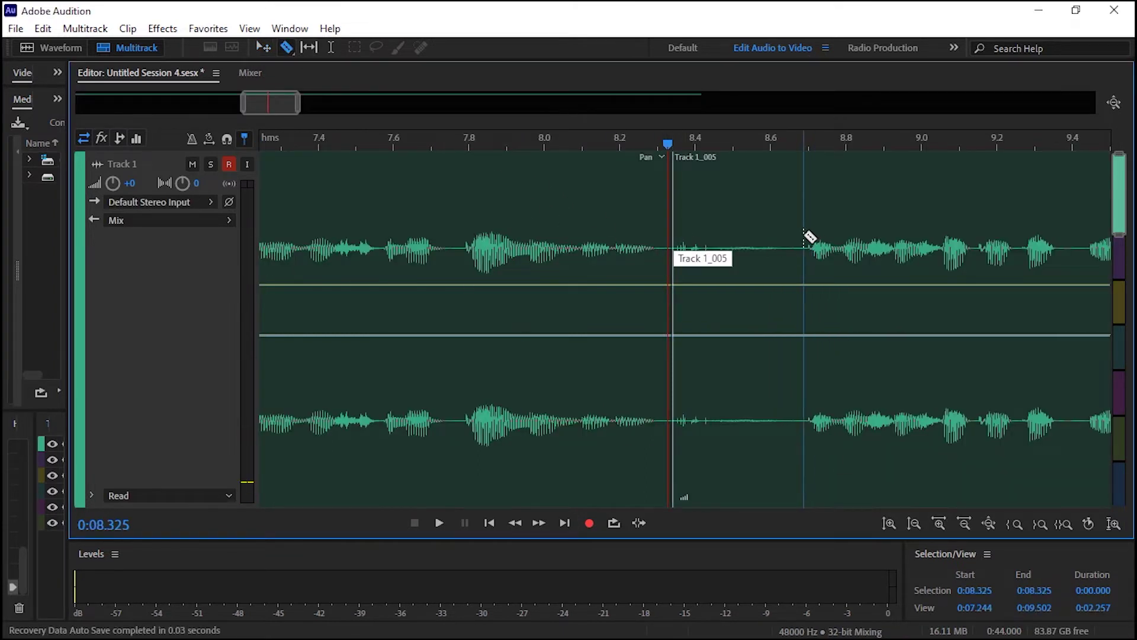
pyautogui.click(264, 48)
pyautogui.click(757, 219)
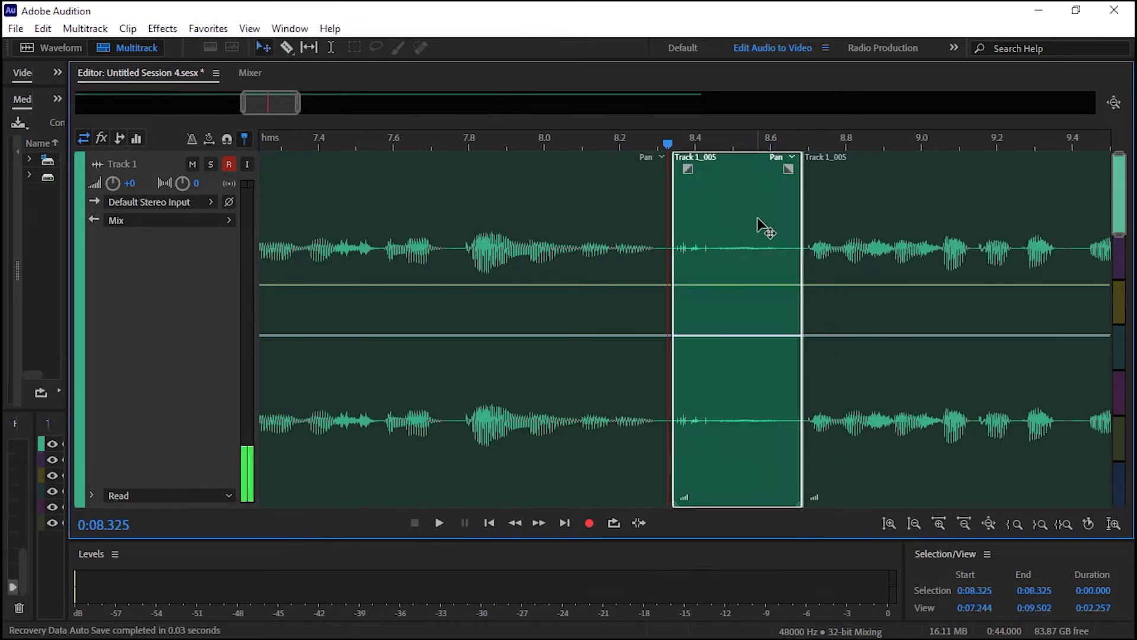
pyautogui.press('Delete')
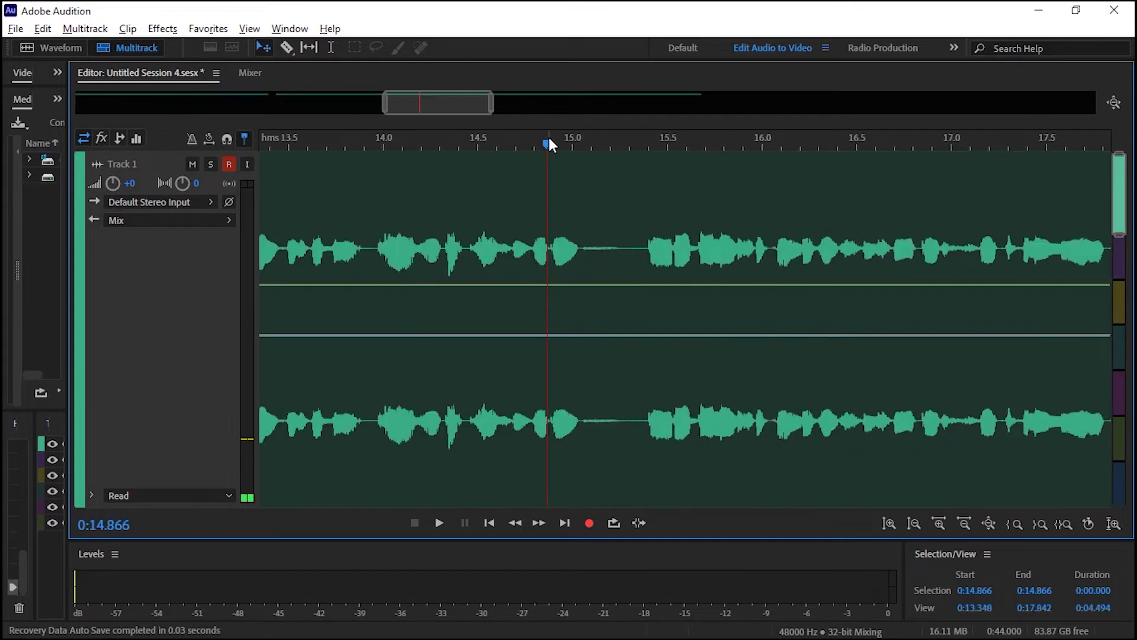
# Delete the pauses at about 15, 18 and 20 seconds from the Track 1 recording
pyautogui.click(711, 196)
pyautogui.press('Delete')
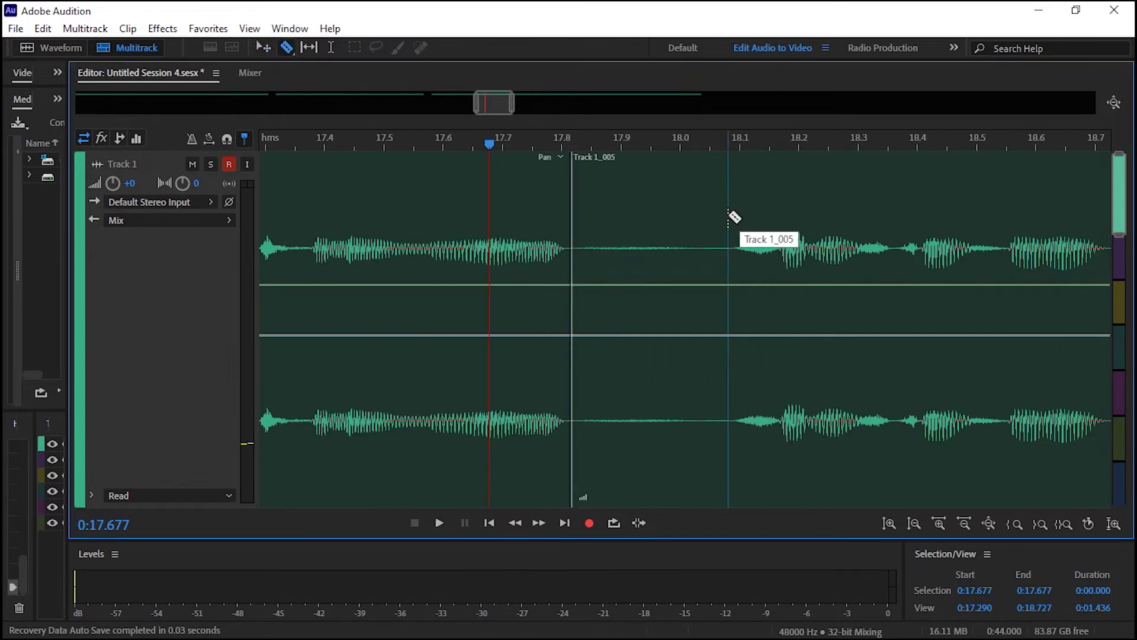
pyautogui.click(652, 225)
pyautogui.press('Delete')
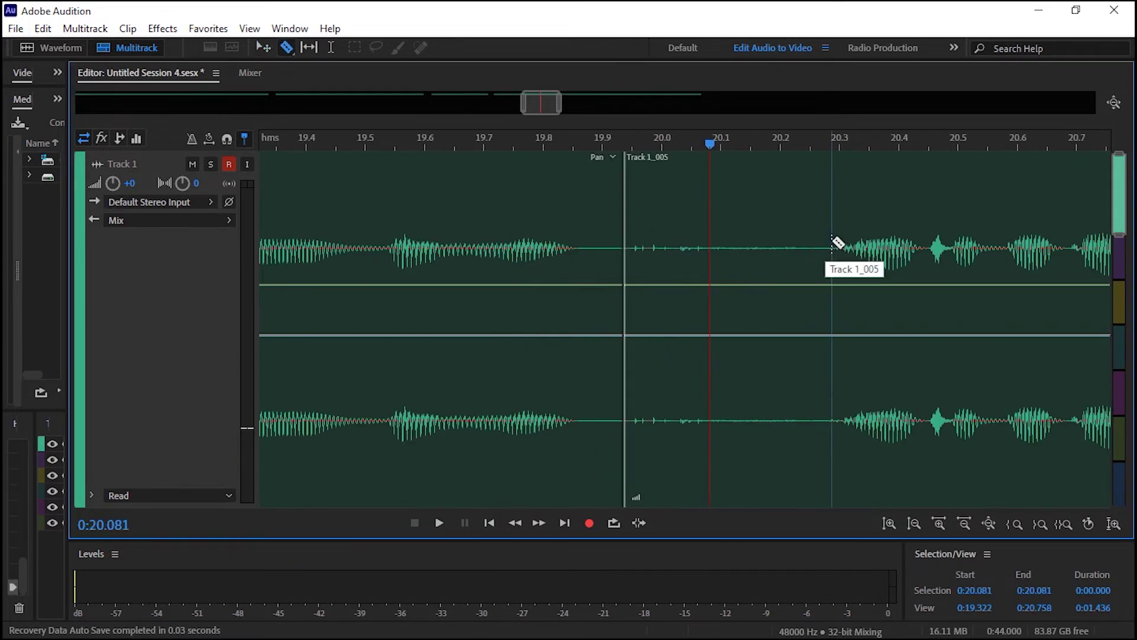
pyautogui.click(701, 193)
pyautogui.press('Delete')
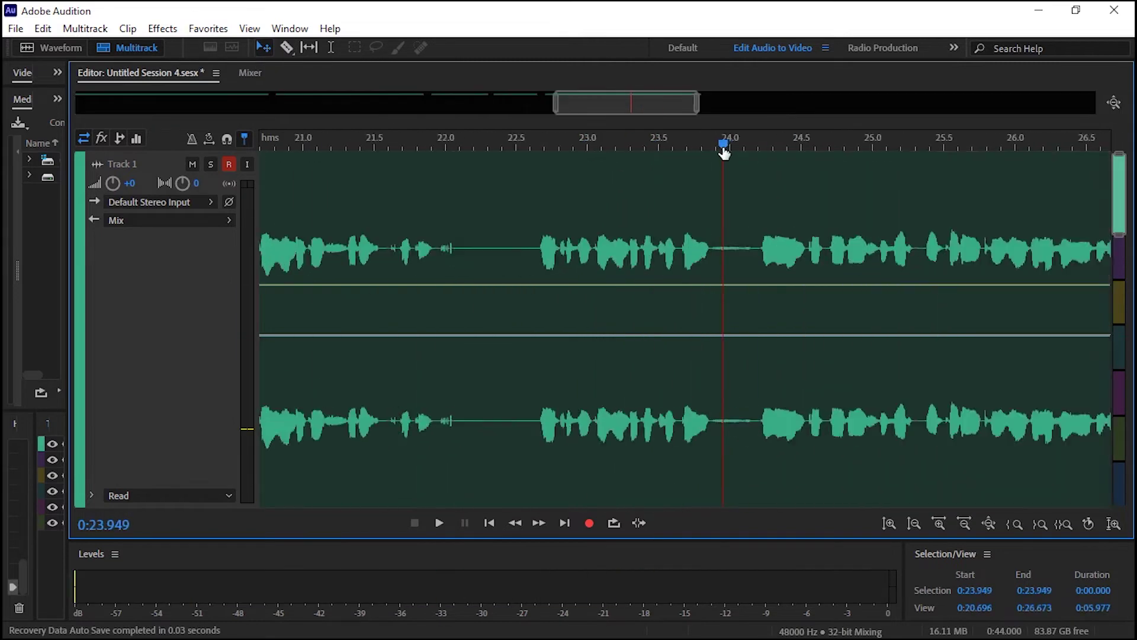
# Delete the pause between about 23.9 and 24.2 seconds from the Track 1 recording
pyautogui.press('space')
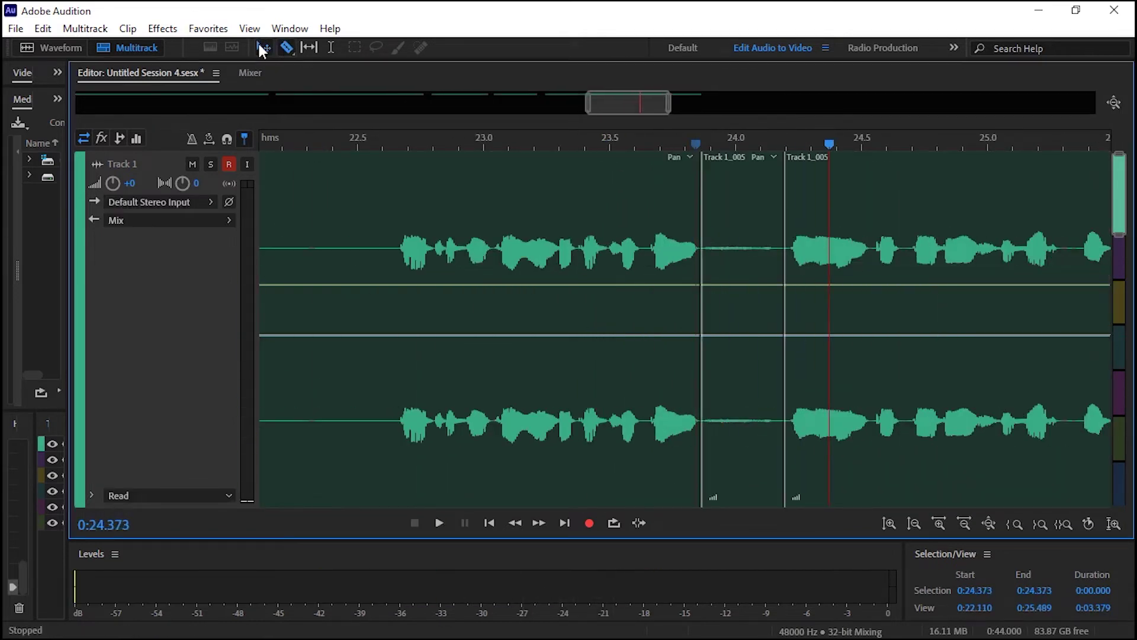
pyautogui.click(702, 150)
pyautogui.press('Delete')
# Play back the recording and ripple-delete the empty gap at the start of Track 1
pyautogui.press('space')
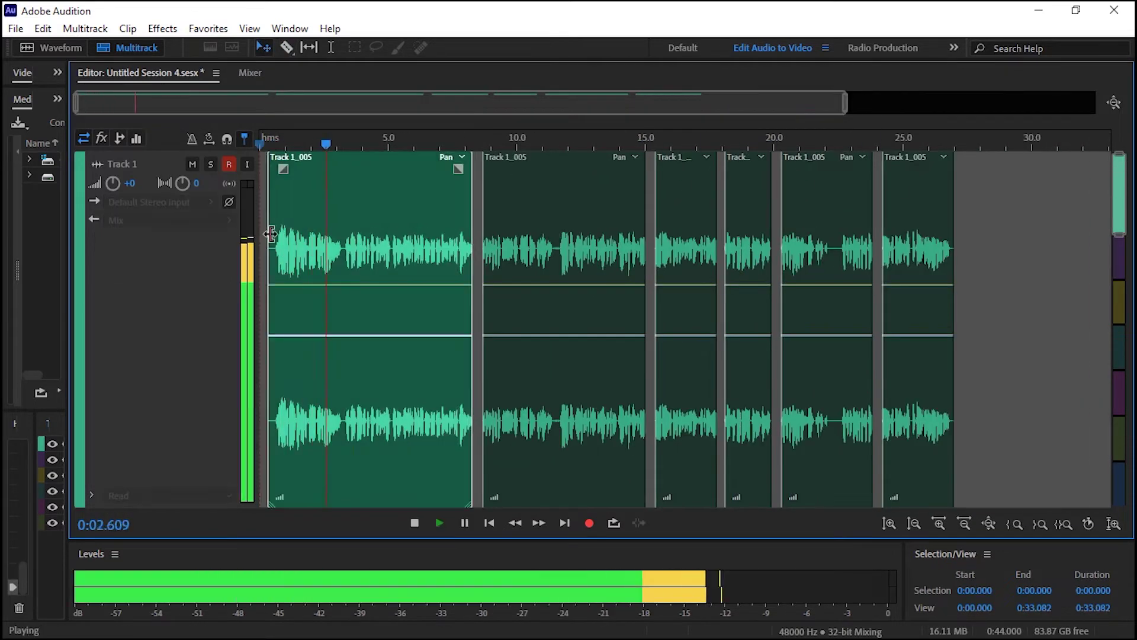
pyautogui.rightClick(271, 234)
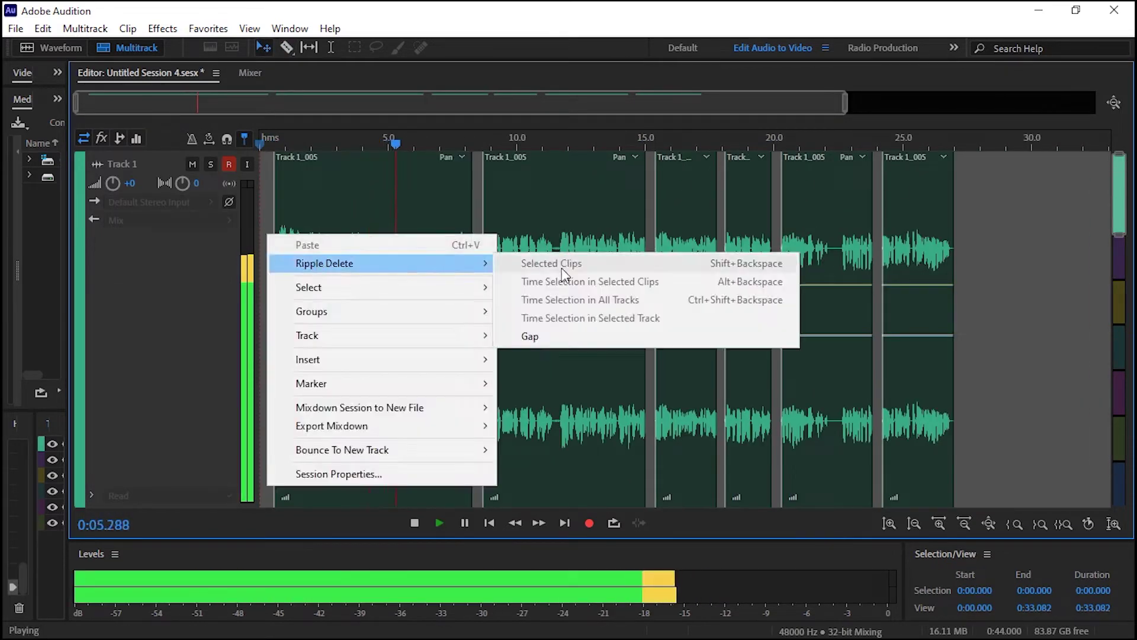
pyautogui.click(528, 334)
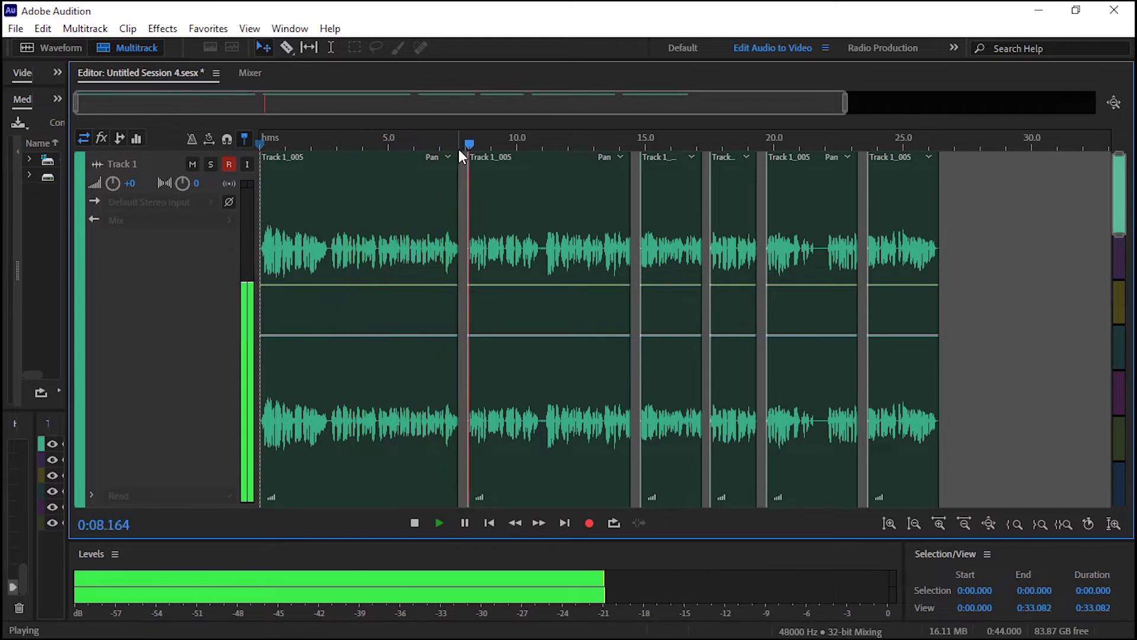
# Shift the later Track 1 clips earlier to close the gaps at about 14.5 and 17 seconds
pyautogui.scroll(-2, 477, 150)
pyautogui.moveTo(809, 203); pyautogui.dragTo(564, 231)
pyautogui.scroll(5, 531, 148)
pyautogui.click(496, 143)
pyautogui.scroll(-5, 626, 144)
pyautogui.moveTo(825, 223); pyautogui.dragTo(610, 243)
pyautogui.scroll(4, 585, 148)
pyautogui.moveTo(667, 238); pyautogui.dragTo(656, 238)
pyautogui.scroll(-4, 582, 145)
pyautogui.click(354, 142)
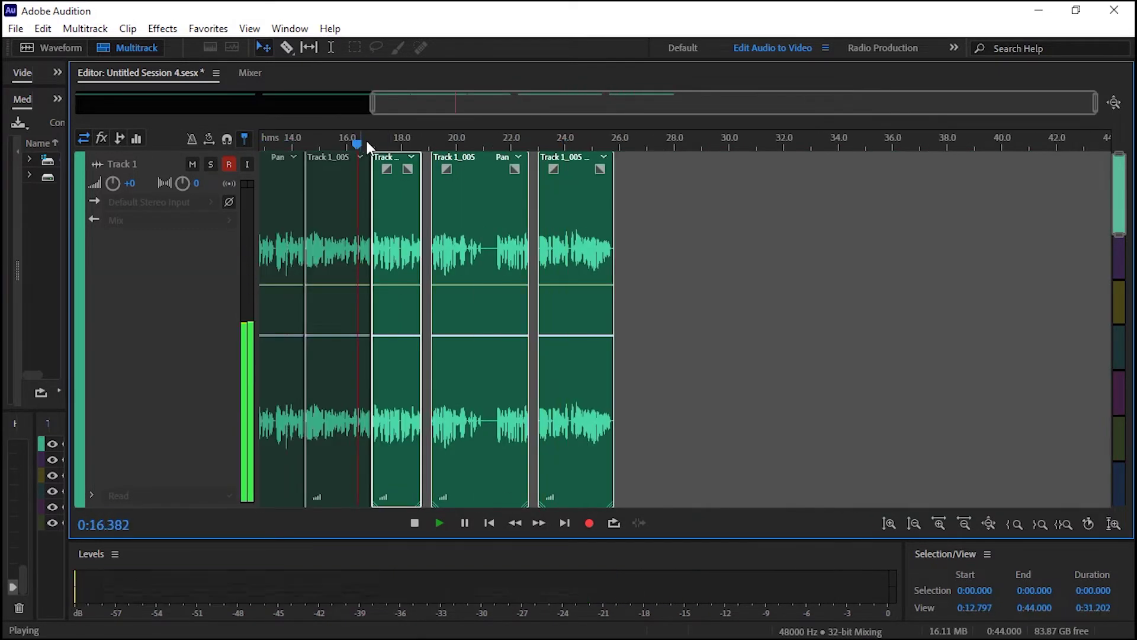
# Cut out a further unwanted segment from Track 1 and shift the following clip earlier to close its gap
pyautogui.scroll(5, 370, 143)
pyautogui.scroll(-3, 442, 145)
pyautogui.click(648, 262)
pyautogui.scroll(-2, 492, 150)
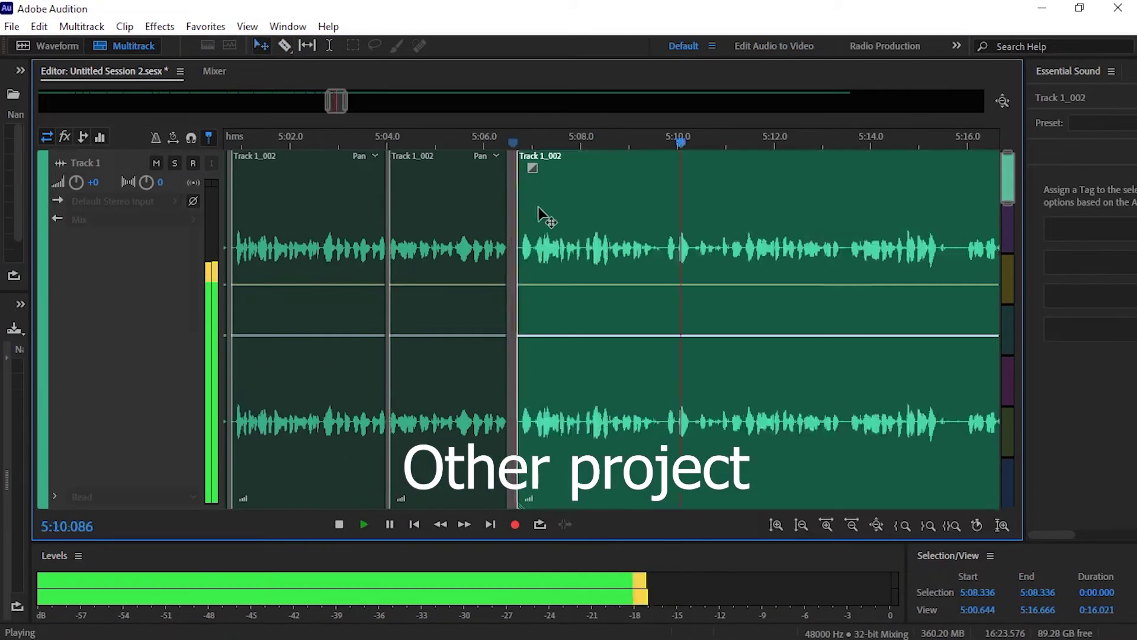
pyautogui.click(603, 143)
pyautogui.scroll(3, 421, 143)
pyautogui.click(285, 46)
pyautogui.click(456, 223)
pyautogui.click(673, 233)
pyautogui.press('Delete')
pyautogui.moveTo(771, 233); pyautogui.dragTo(687, 233)
# Split Track 1 at the next pause and shift the clip after it earlier
pyautogui.click(287, 46)
pyautogui.click(561, 203)
pyautogui.scroll(-3, 427, 132)
pyautogui.click(666, 146)
pyautogui.click(261, 46)
pyautogui.moveTo(554, 233); pyautogui.dragTo(511, 234)
pyautogui.click(414, 144)
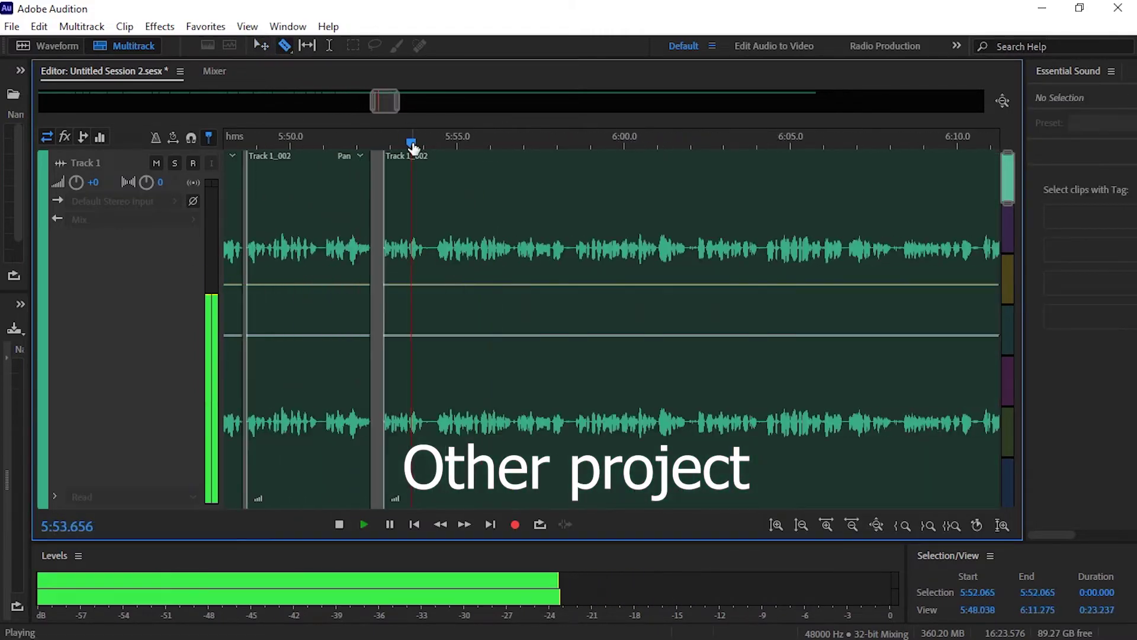
# In Untitled Session 2, delete the unwanted segment past 5:53 on Track 1 and shift the following audio earlier
pyautogui.press('space')
pyautogui.press('Delete')
pyautogui.moveTo(700, 165); pyautogui.dragTo(604, 165)
pyautogui.press('space')
# Listen on past 6:15 in Track 1, split around the next unwanted passage, and delete it
pyautogui.click(285, 45)
pyautogui.scroll(2, 532, 196)
pyautogui.press('space')
pyautogui.press('space')
pyautogui.scroll(-2, 532, 196)
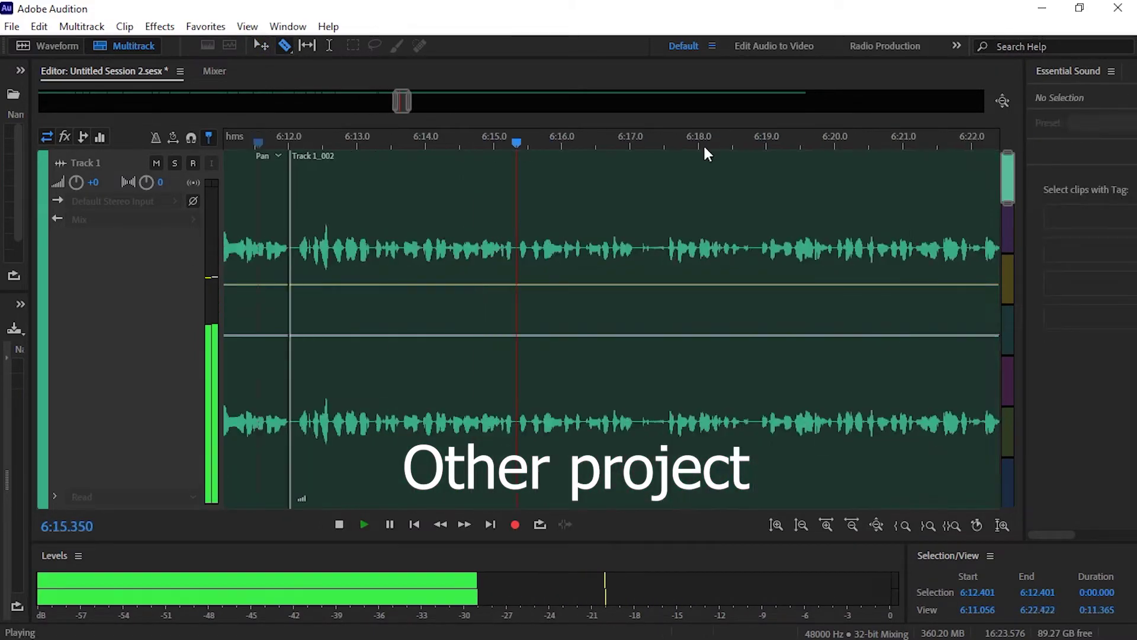
pyautogui.click(703, 144)
pyautogui.scroll(-3, 703, 143)
pyautogui.scroll(3, 846, 183)
pyautogui.click(607, 195)
pyautogui.click(611, 144)
# Locate another unwanted passage by playback, split Track 1 at its edges, and remove the separated piece
pyautogui.press('space')
pyautogui.press('v')
pyautogui.press('Delete')
pyautogui.click(660, 229)
pyautogui.click(561, 143)
pyautogui.scroll(2, 619, 143)
pyautogui.click(535, 143)
pyautogui.click(722, 195)
# Move the Track 1 clip that follows the removed piece earlier to close the gap
pyautogui.press('space')
pyautogui.click(285, 45)
pyautogui.click(561, 203)
pyautogui.click(261, 46)
pyautogui.press('Delete')
pyautogui.click(748, 223)
# Play on from the join, cut Track 1 at the next unwanted pause, and delete that pause
pyautogui.press('space')
pyautogui.moveTo(748, 224); pyautogui.dragTo(373, 223)
pyautogui.scroll(2, 678, 157)
pyautogui.scroll(-2, 678, 157)
pyautogui.click(268, 145)
pyautogui.press('space')
pyautogui.scroll(2, 622, 192)
# Review the audio after the deleted pause and split the Track 1 clip at the next passage that needs editing
pyautogui.press('space')
pyautogui.press('r')
pyautogui.press('space')
pyautogui.click(604, 177)
pyautogui.press('Delete')
pyautogui.scroll(-3, 552, 143)
# Audition the following stretch of Track 1 and split the clip again where the next pause occurs
pyautogui.press('space')
pyautogui.click(552, 142)
pyautogui.click(574, 145)
pyautogui.press('space')
pyautogui.press('r')
pyautogui.click(411, 144)
pyautogui.click(523, 183)
pyautogui.click(533, 145)
pyautogui.press('v')
pyautogui.click(329, 143)
pyautogui.press('space')
pyautogui.click(563, 143)
# Listen through the rest of the Track 1 voice recording around 9:01 for remaining pauses or mistakes
pyautogui.press('space')
pyautogui.press('r')
pyautogui.click(563, 175)
pyautogui.press('v')
pyautogui.click(780, 155)
pyautogui.press('r')
pyautogui.press('space')
pyautogui.scroll(3, 406, 146)
pyautogui.click(407, 146)
pyautogui.scroll(-3, 406, 146)
pyautogui.press('space')
pyautogui.press('space')
pyautogui.scroll(3, 564, 143)
# In Untitled Session 4, place the playhead at the end of the Track 1 audio, at about 22.4 seconds
pyautogui.click(262, 45)
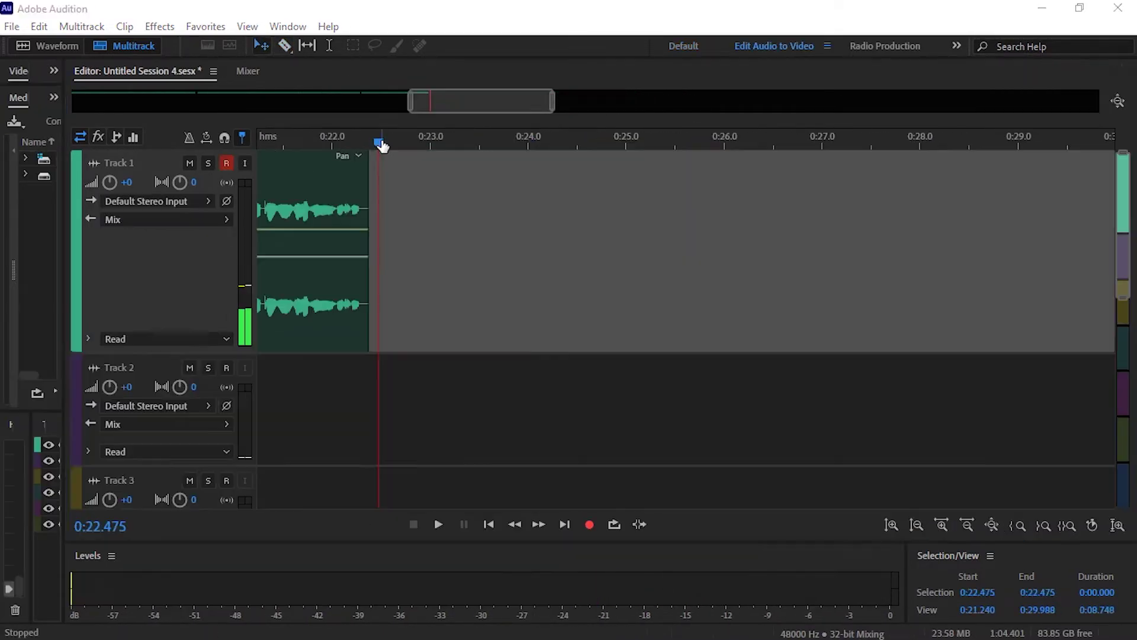
pyautogui.moveTo(381, 143); pyautogui.dragTo(375, 145)
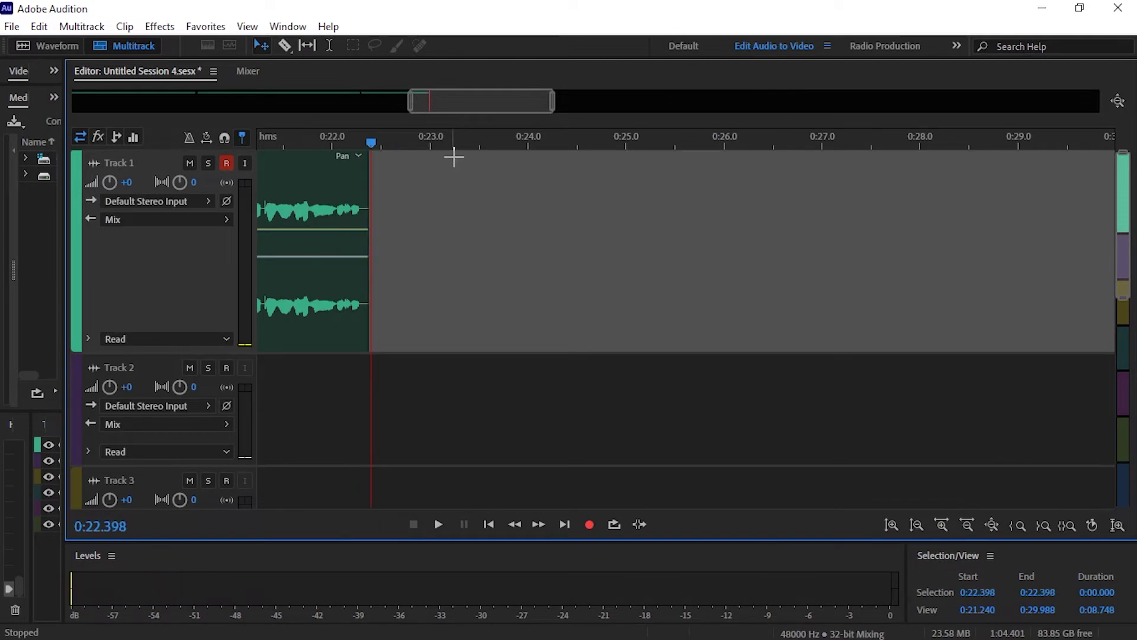
# Record about 6 seconds of silent background noise on Track 1 from the end of the voice audio and play it back
pyautogui.click(589, 524)
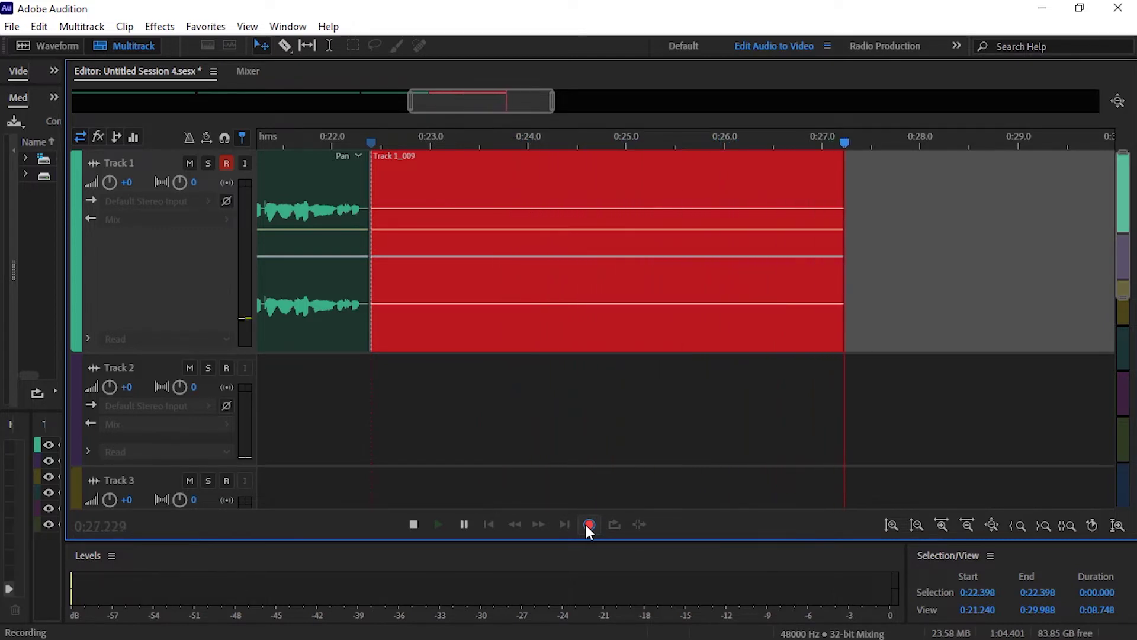
pyautogui.press('space')
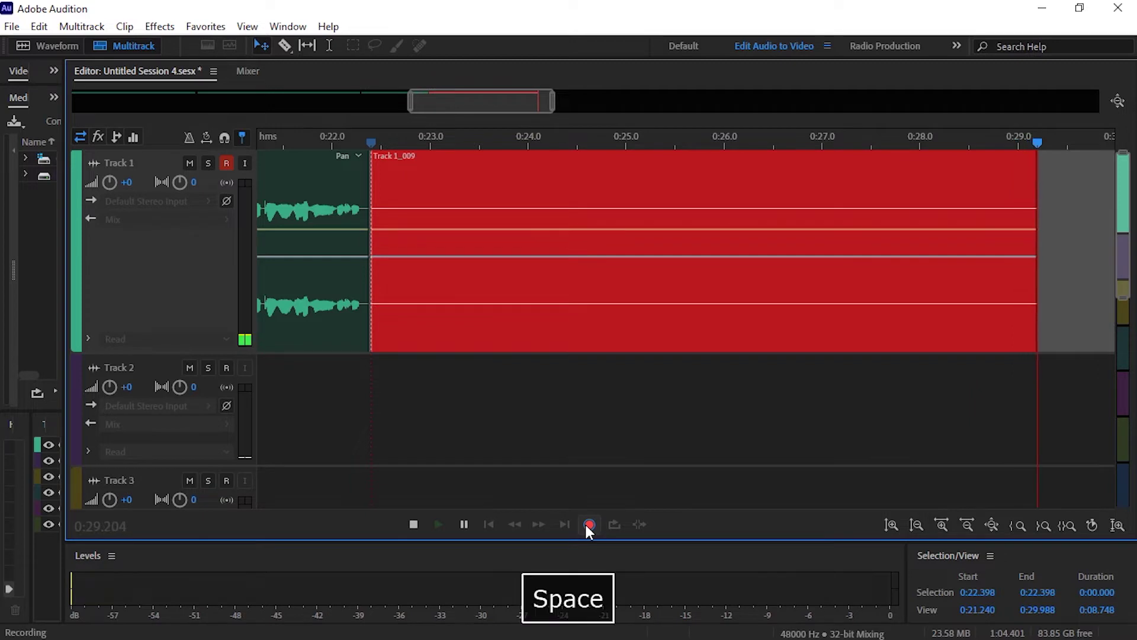
pyautogui.click(375, 141)
pyautogui.press('space')
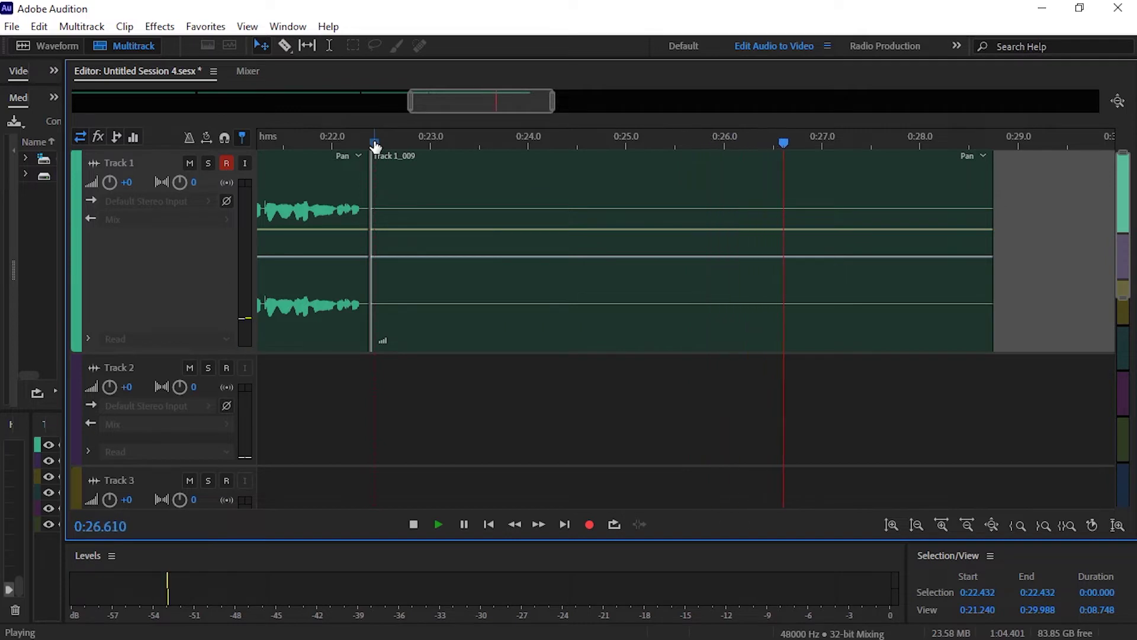
pyautogui.press('space')
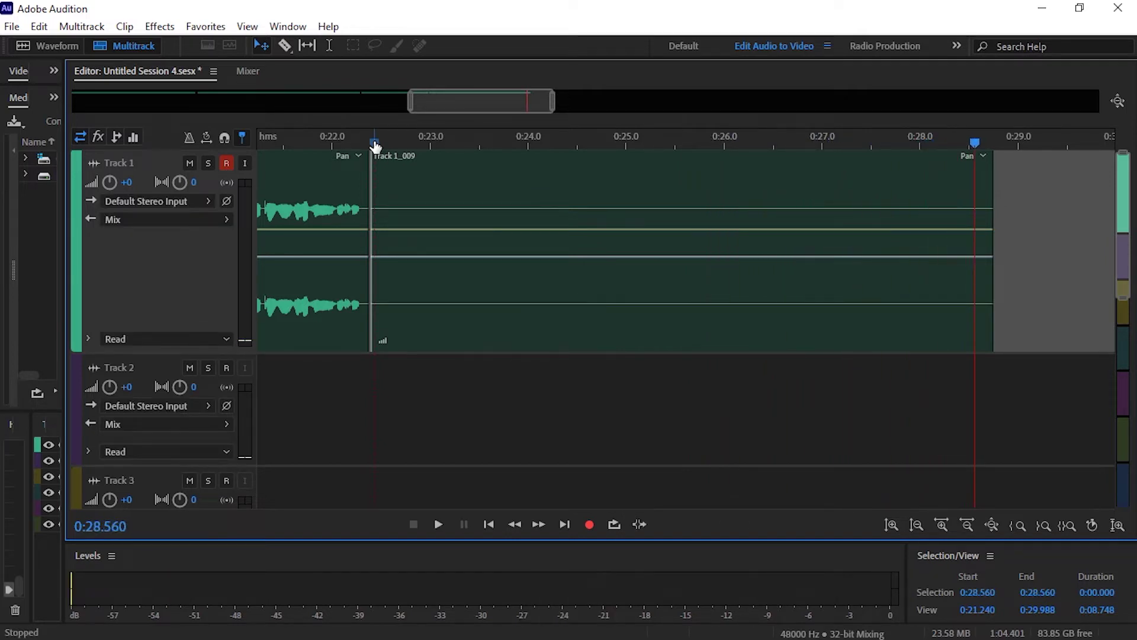
# Export the entire session as a multitrack mixdown named Audio.wav into New folder, in Wave PCM format
pyautogui.moveTo(375, 144); pyautogui.dragTo(359, 144)
pyautogui.moveTo(410, 102); pyautogui.dragTo(72, 104)
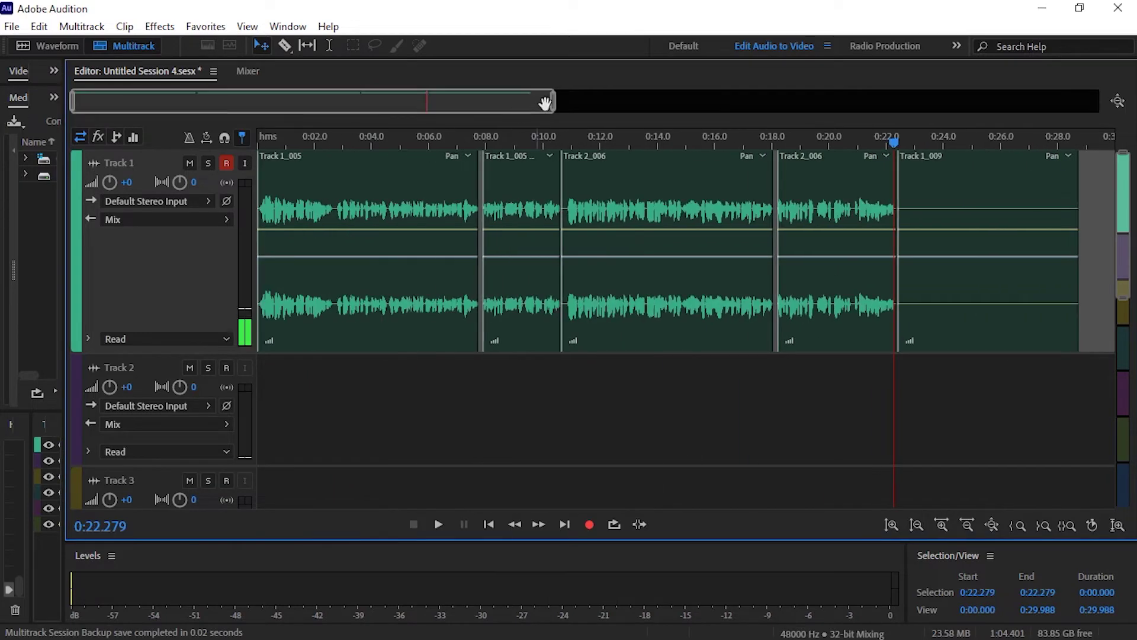
pyautogui.moveTo(553, 102); pyautogui.dragTo(606, 101)
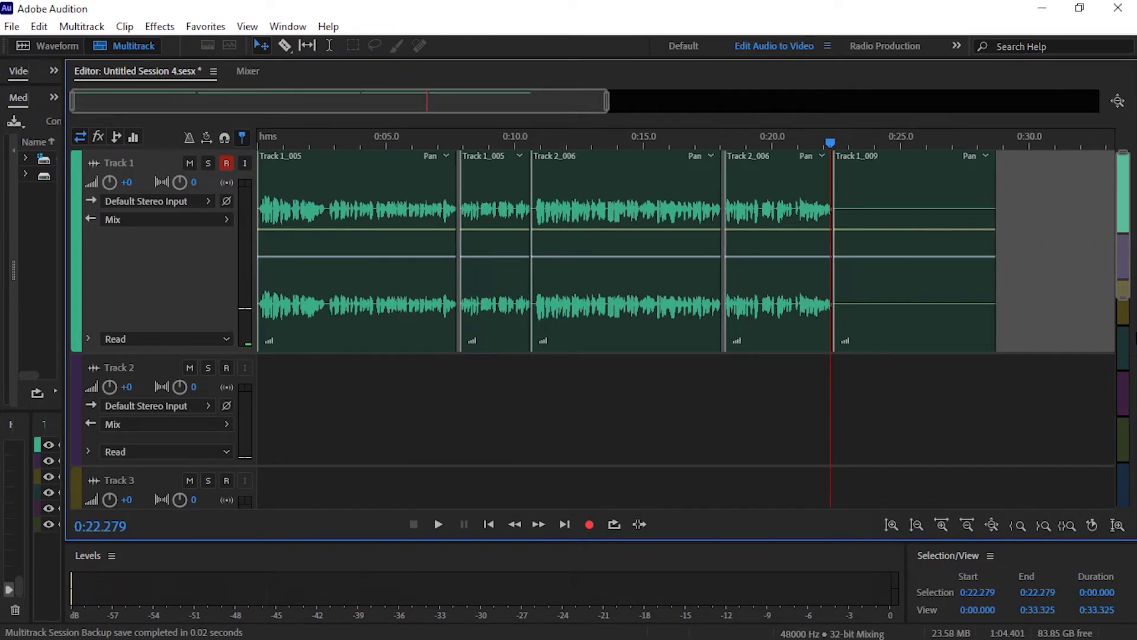
pyautogui.click(11, 26)
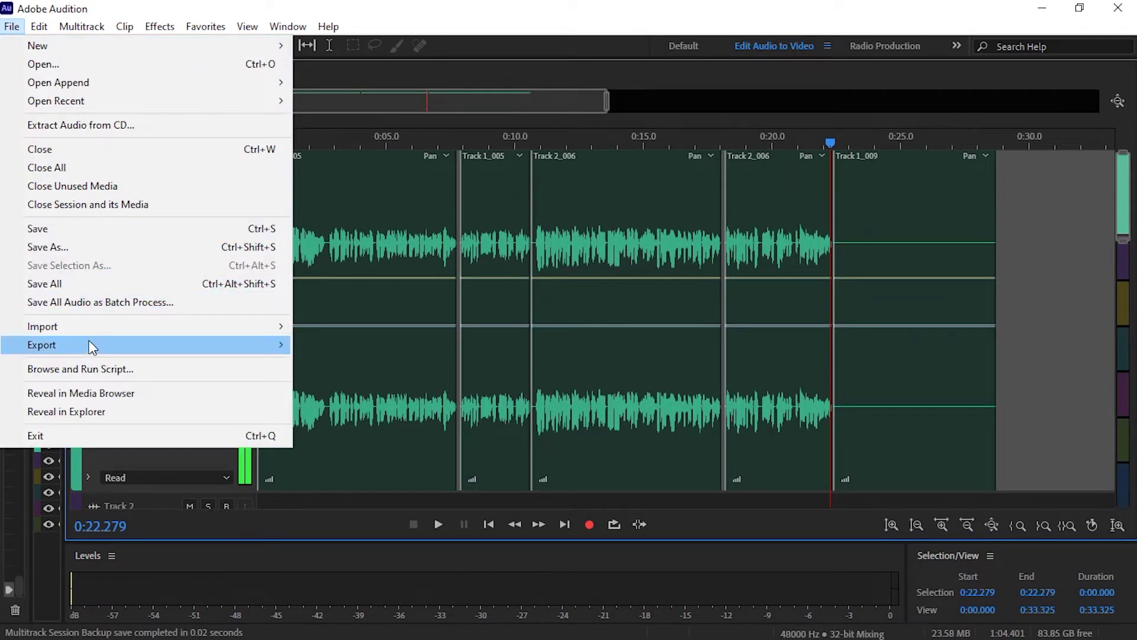
pyautogui.moveTo(266, 348)
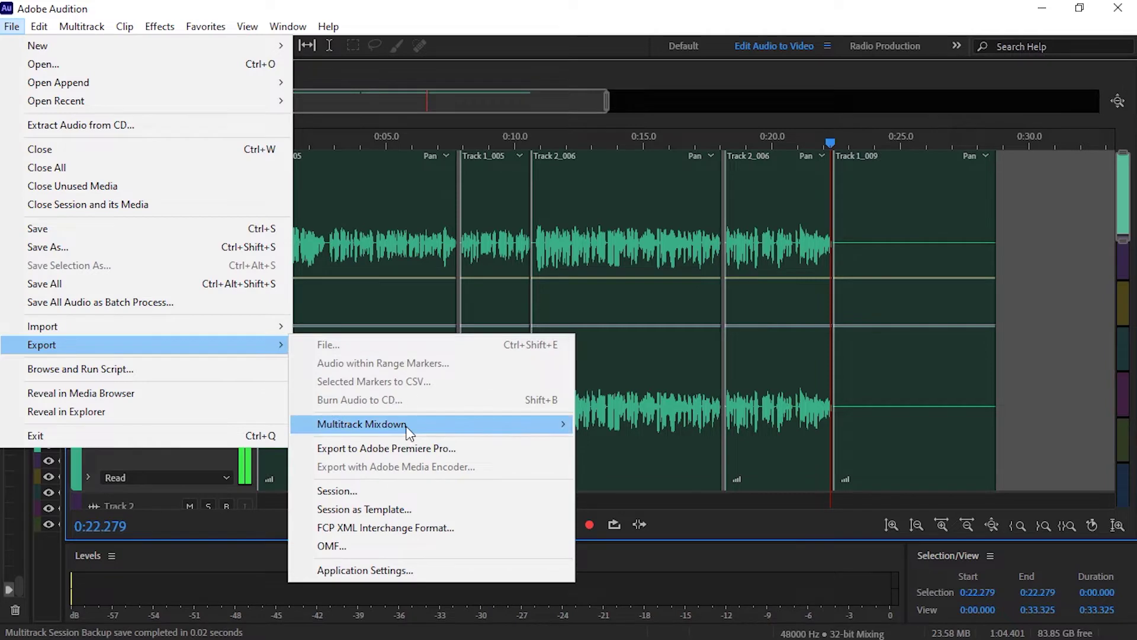
pyautogui.moveTo(427, 421)
pyautogui.click(648, 442)
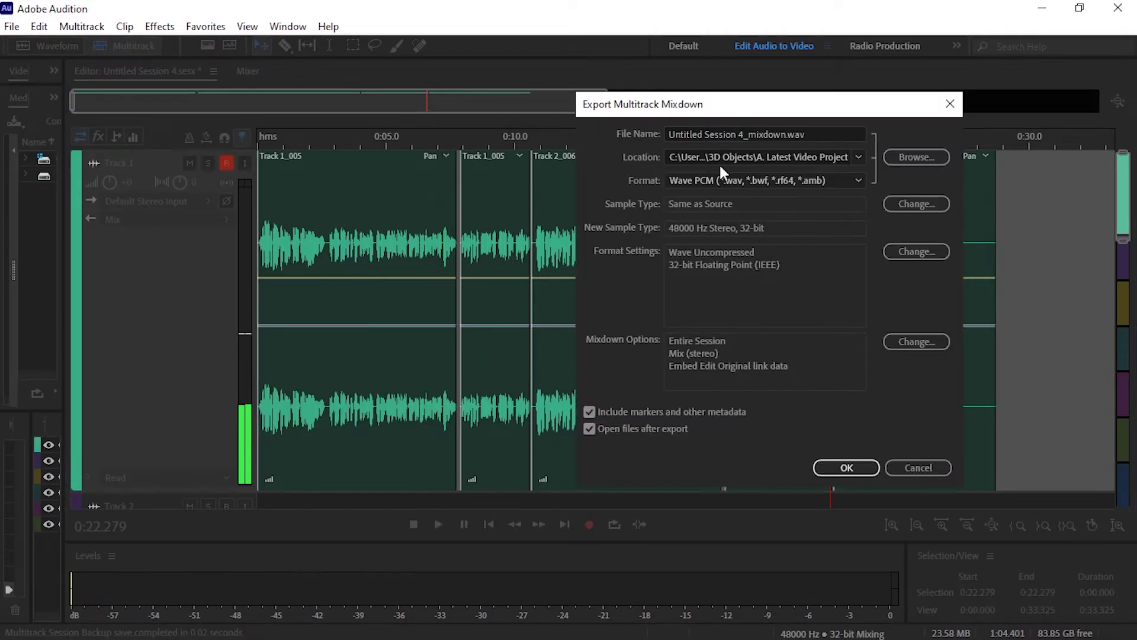
pyautogui.click(902, 159)
pyautogui.write('Audio')
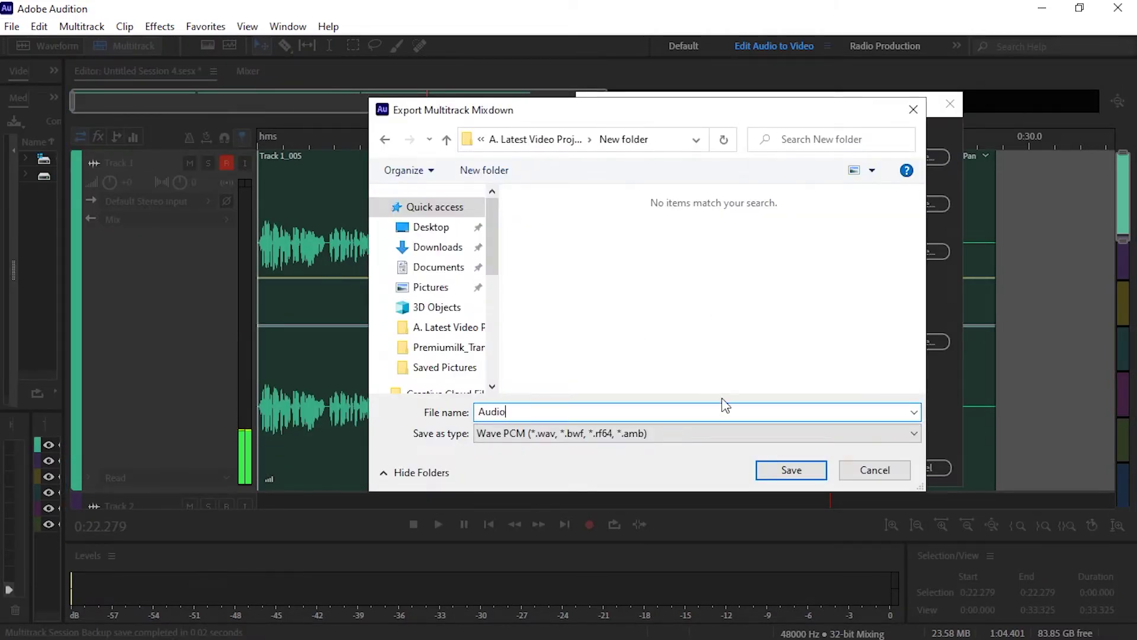
pyautogui.click(792, 470)
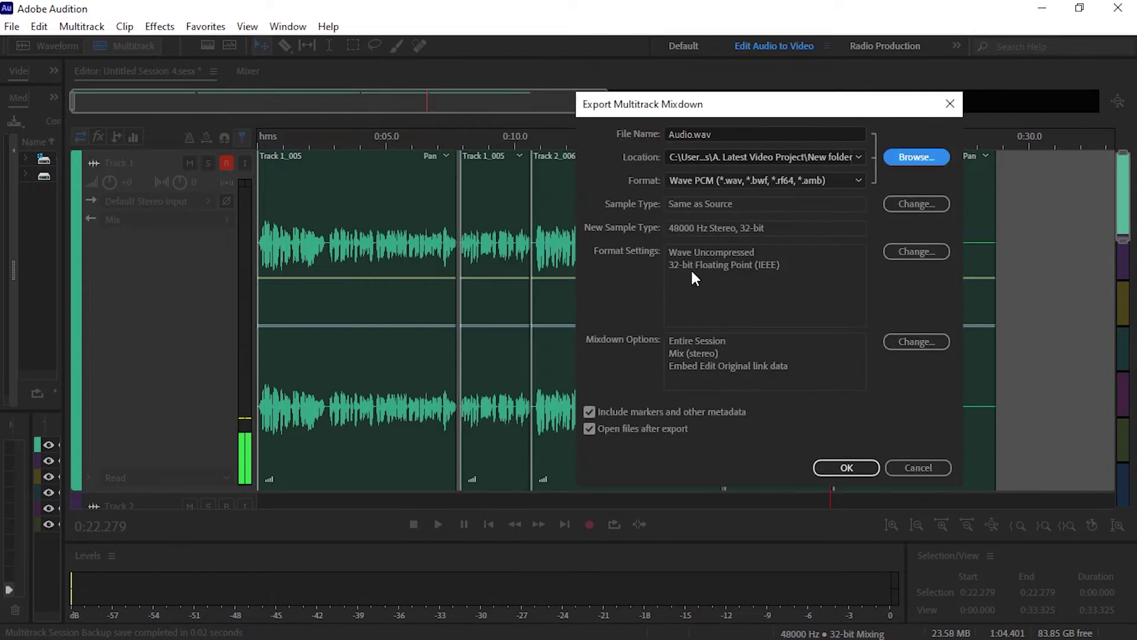
pyautogui.click(770, 178)
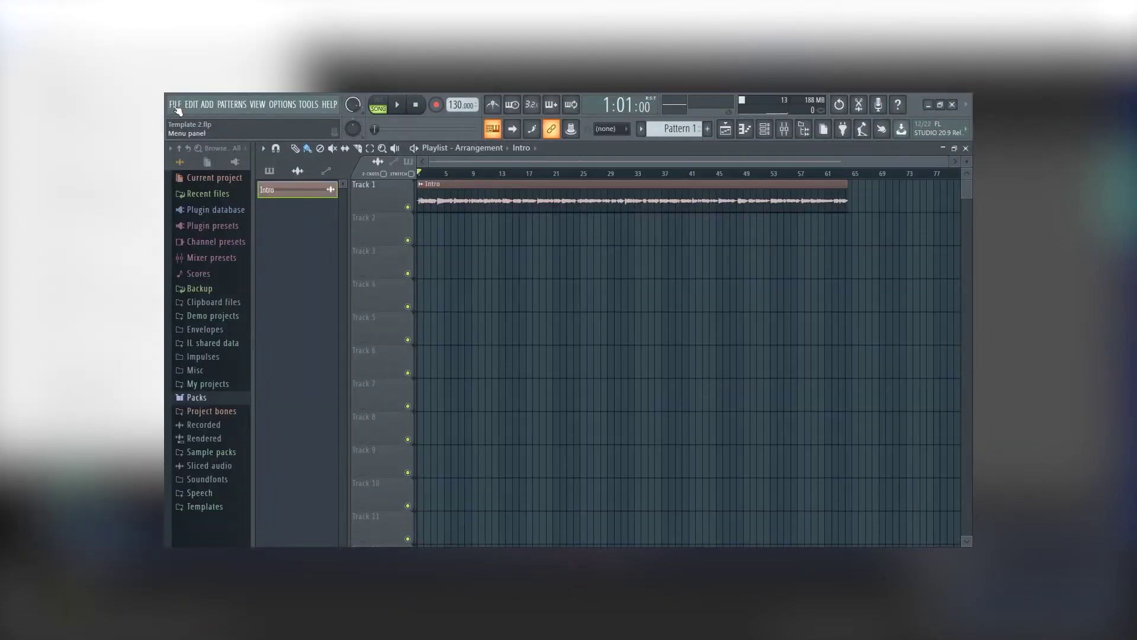
# Switch to FL Studio and start exporting the project whose arrangement holds the Intro audio clip
pyautogui.click(175, 104)
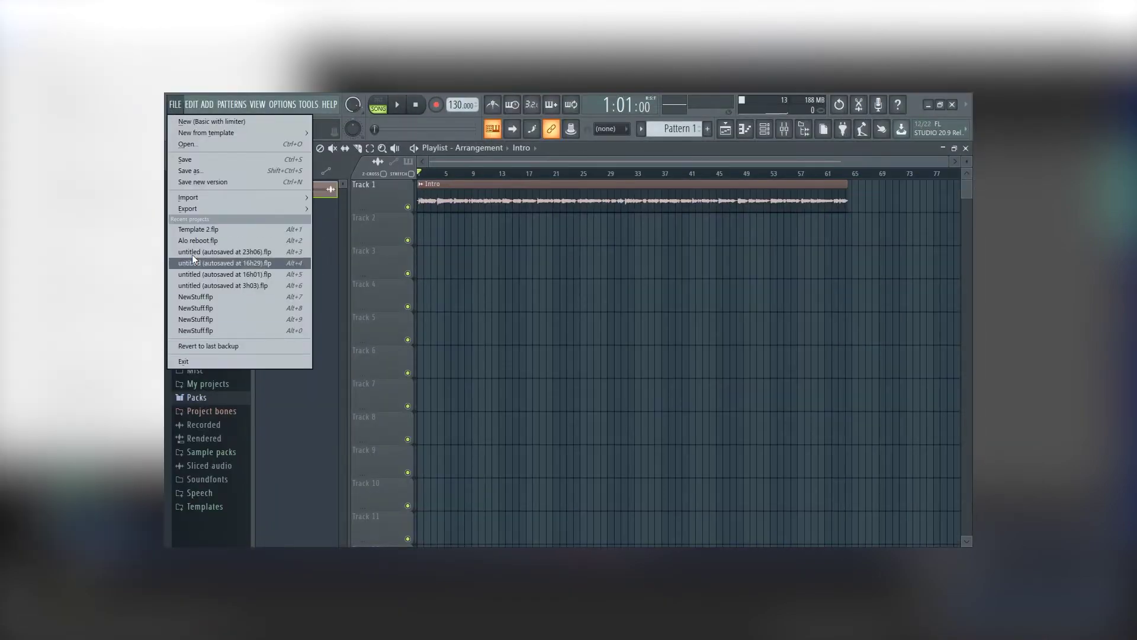
pyautogui.moveTo(252, 208)
pyautogui.click(345, 218)
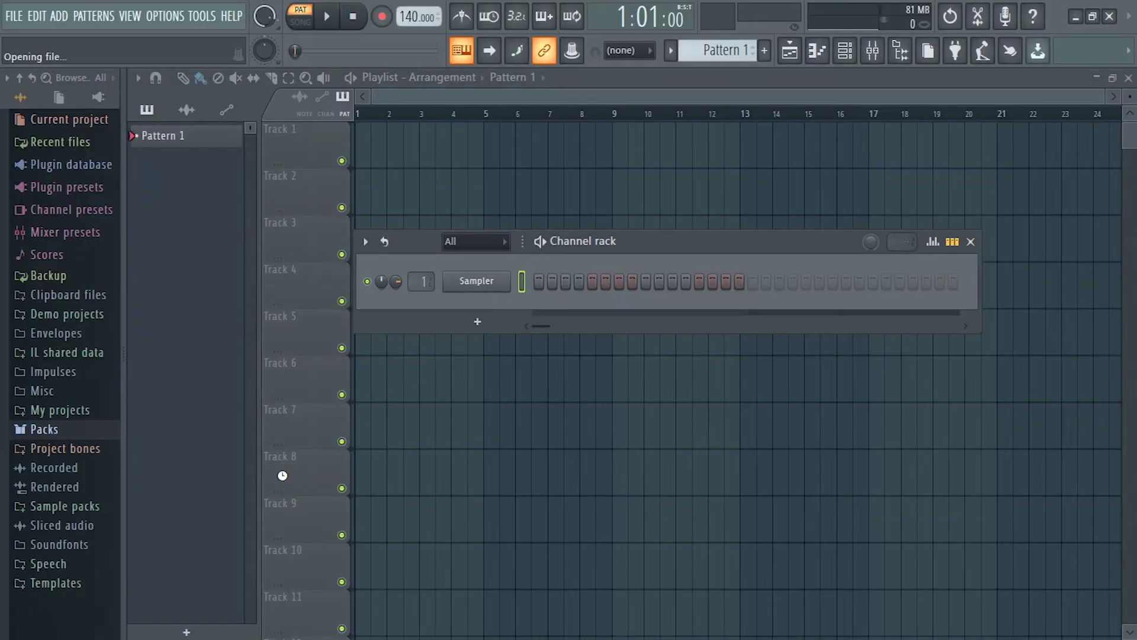
# In FL Studio, place the exported Audio file on Track 1 of the playlist, starting at bar 1
pyautogui.moveTo(676, 248); pyautogui.dragTo(672, 431)
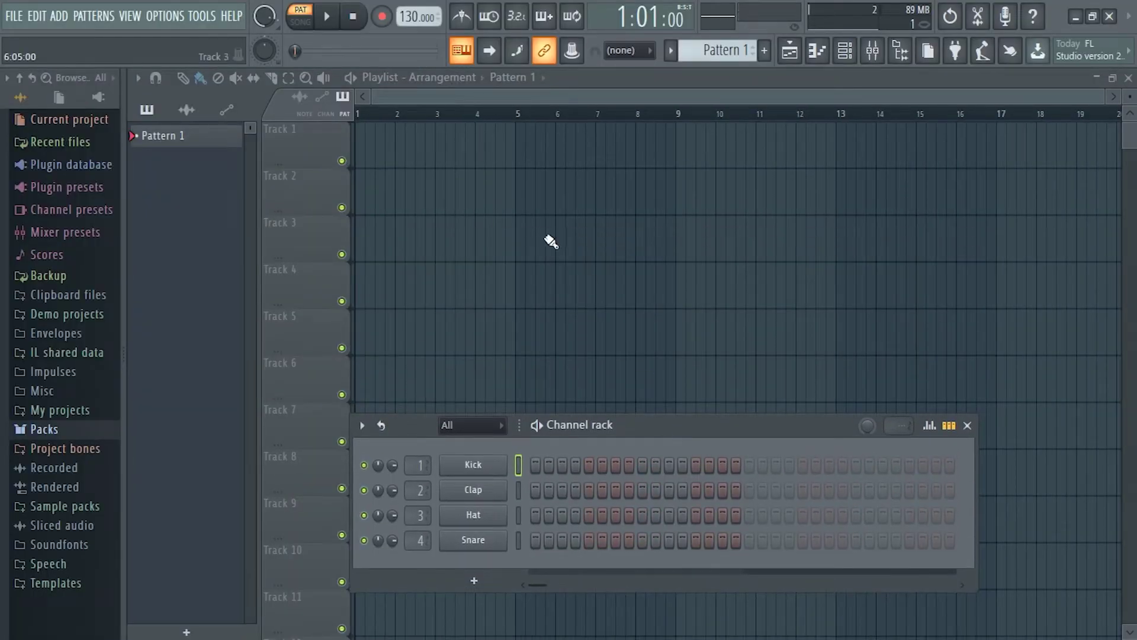
pyautogui.moveTo(467, 201); pyautogui.dragTo(467, 204)
pyautogui.moveTo(613, 205); pyautogui.dragTo(498, 138)
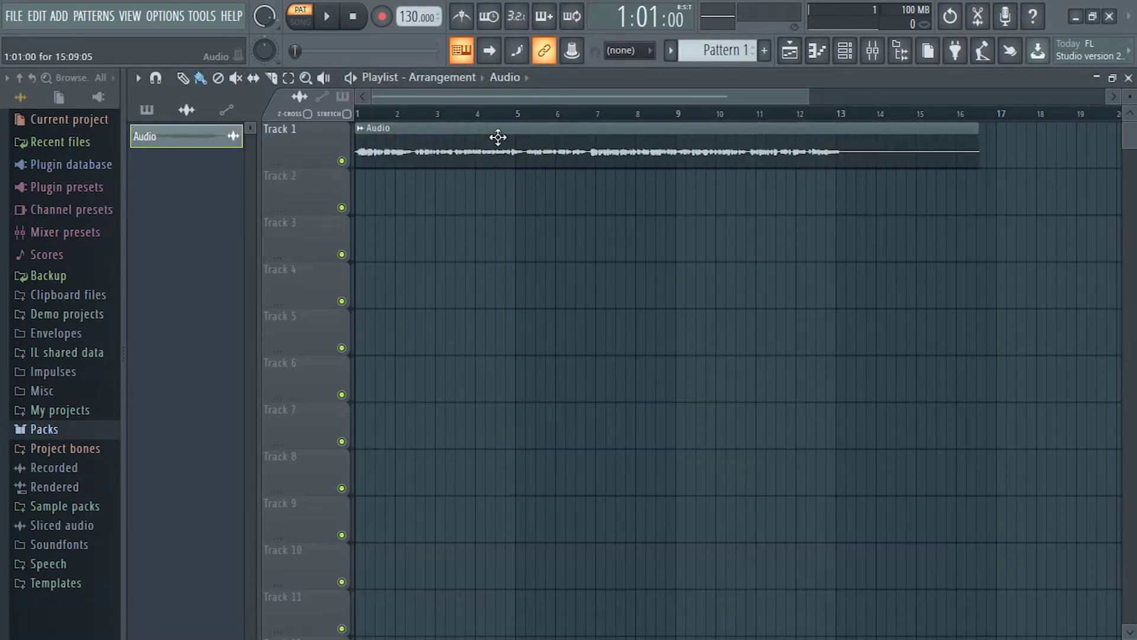
# Audition the silent end of the Audio clip from bar 13 and enlarge Track 1 to inspect the waveform
pyautogui.click(839, 114)
pyautogui.press('space')
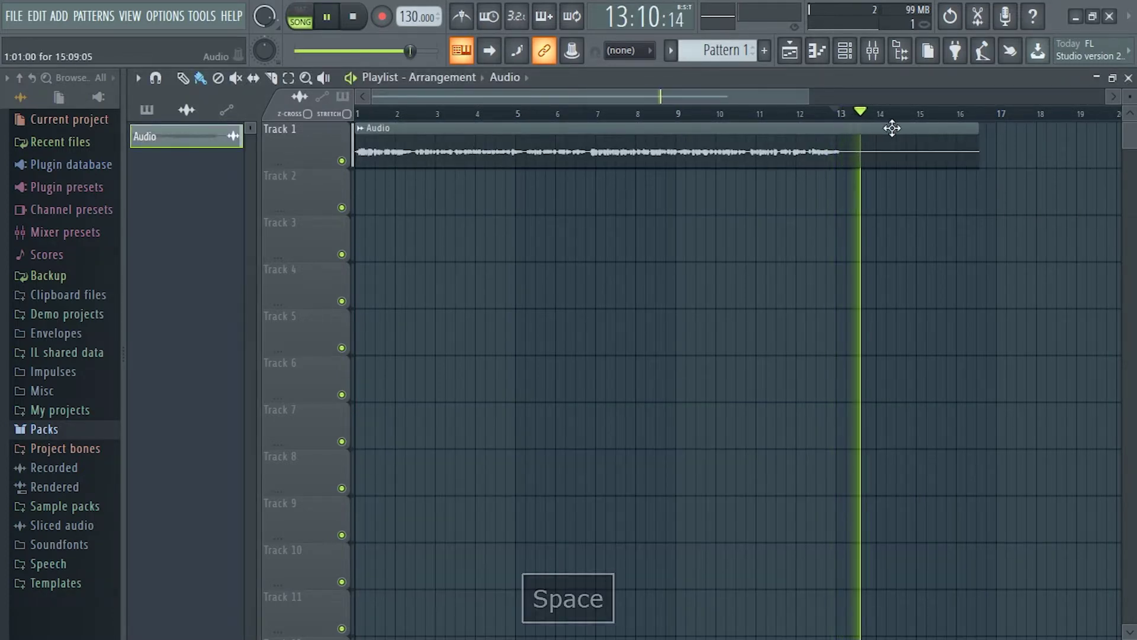
pyautogui.press('space')
pyautogui.moveTo(316, 168); pyautogui.dragTo(313, 629)
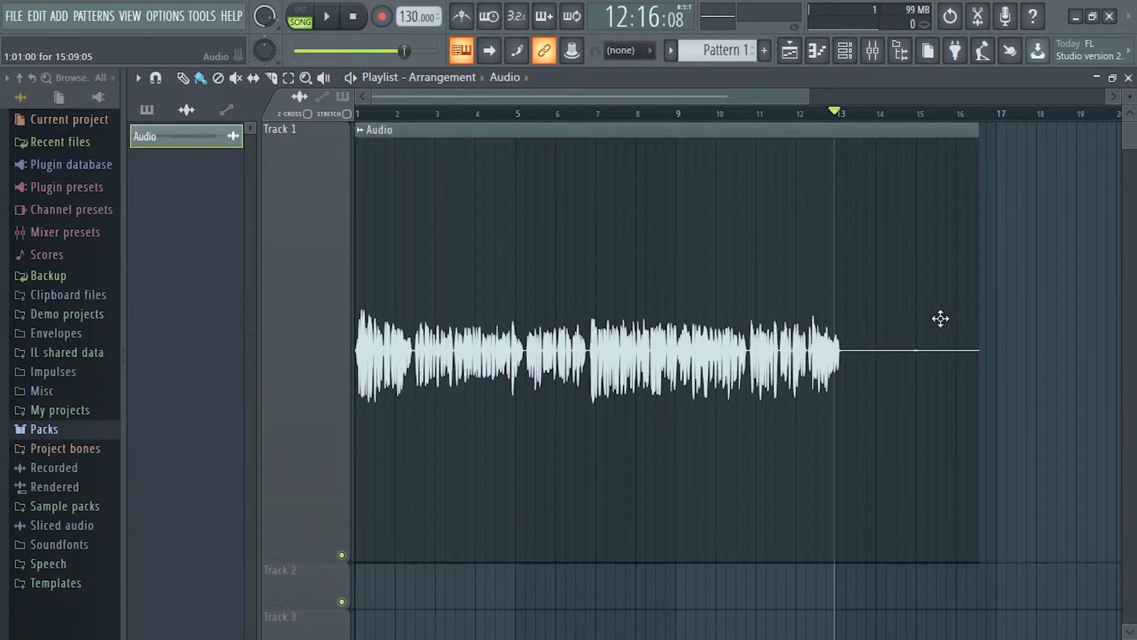
# Open the Audio clip's sample in the Edison audio editor and position the editor over the playlist
pyautogui.doubleClick(702, 305)
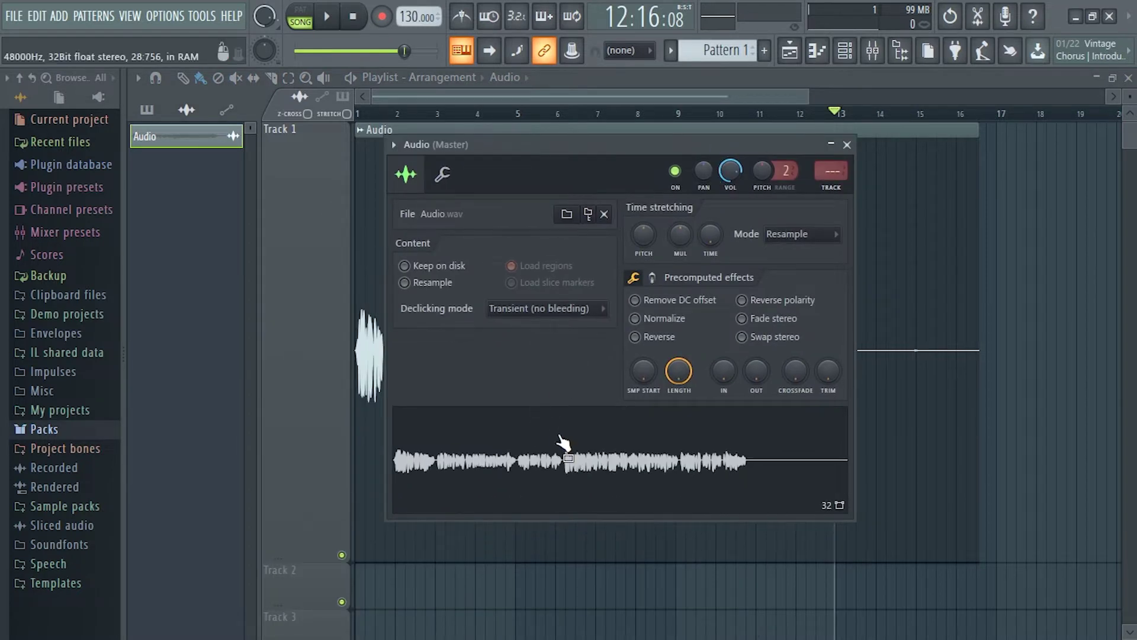
pyautogui.rightClick(560, 437)
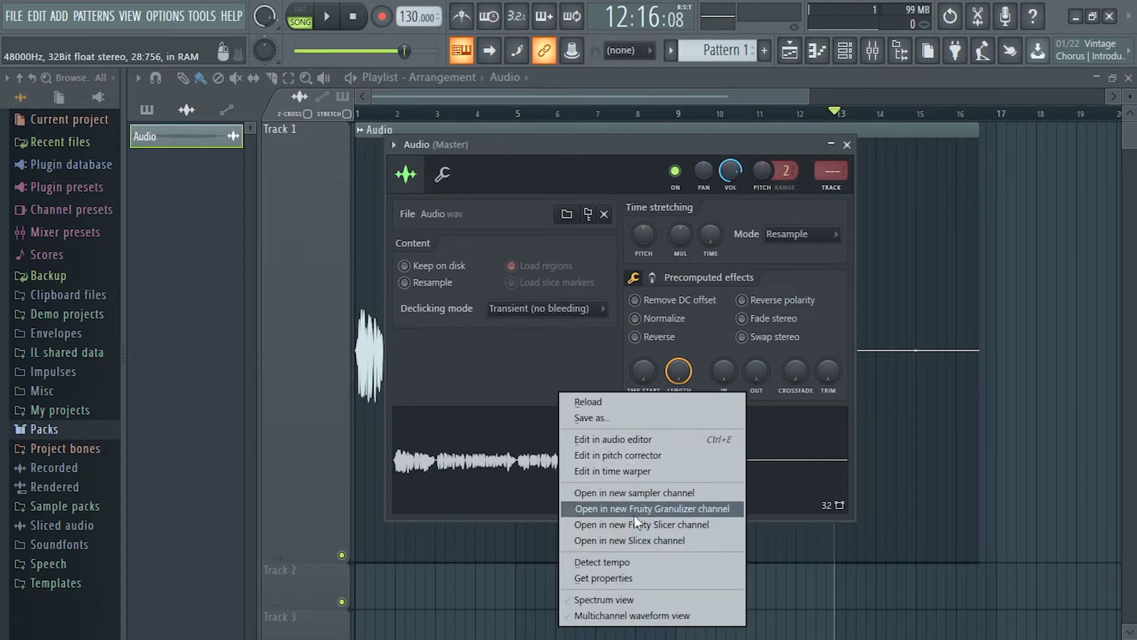
pyautogui.click(638, 440)
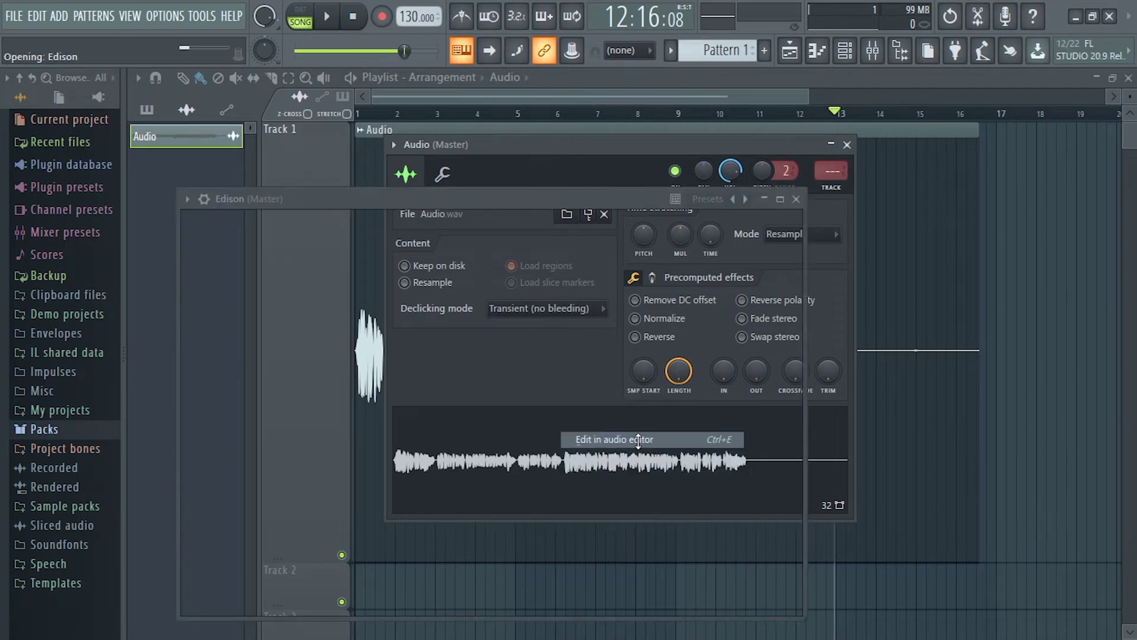
pyautogui.moveTo(505, 199); pyautogui.dragTo(653, 136)
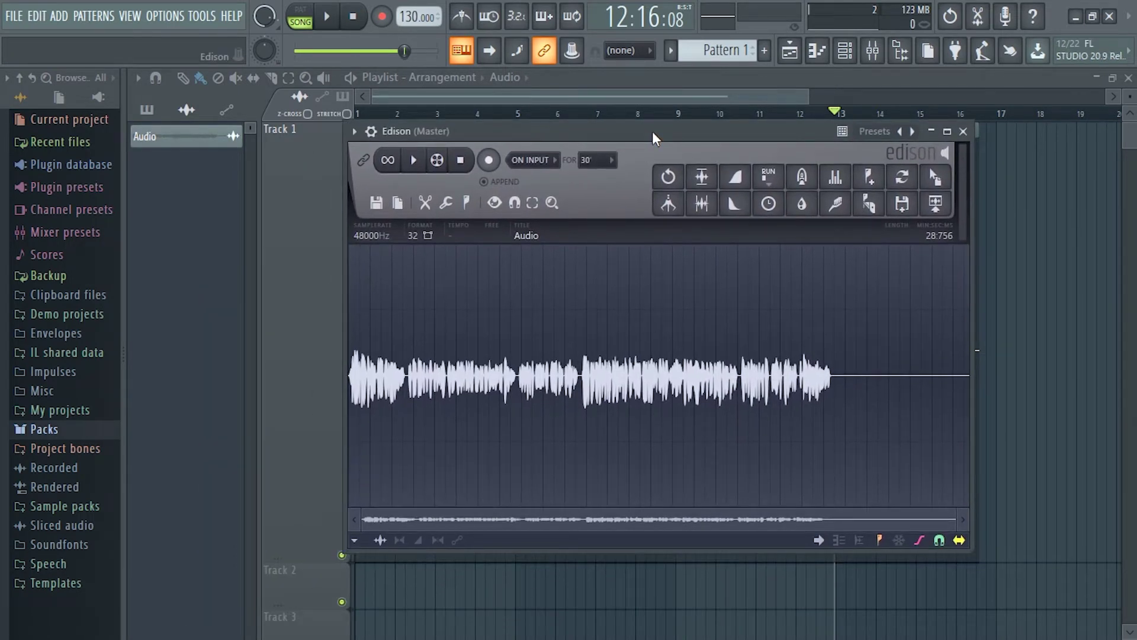
# Select the noise-only section in Edison from 22.4 seconds to the end and acquire the noise profile from it
pyautogui.moveTo(358, 520); pyautogui.dragTo(745, 498)
pyautogui.moveTo(566, 379); pyautogui.dragTo(1019, 385)
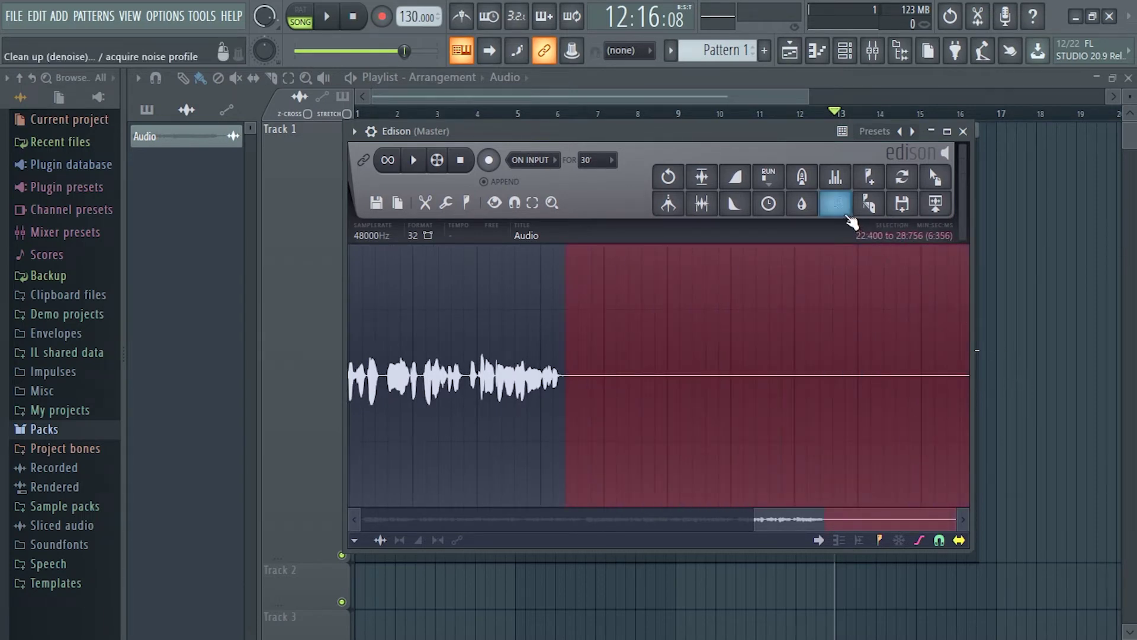
pyautogui.click(842, 208)
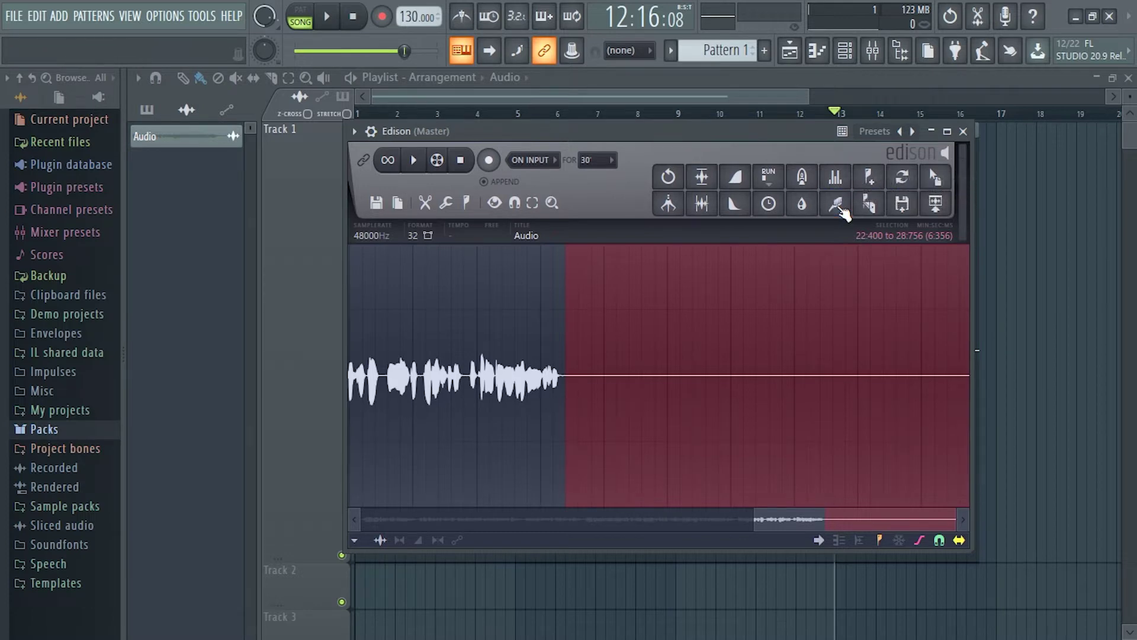
# Denoise the whole recording with the acquired noise profile, reducing the Denoiser amount to a low level, previewing it and accepting
pyautogui.moveTo(755, 518); pyautogui.dragTo(243, 491)
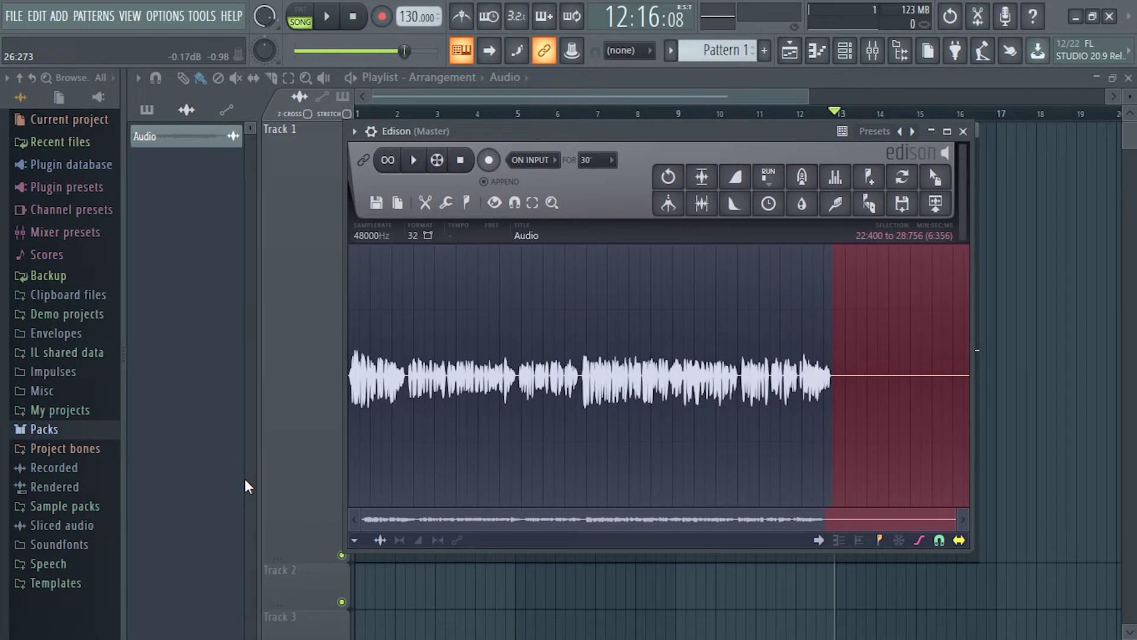
pyautogui.hotkey('ctrl', 'a')
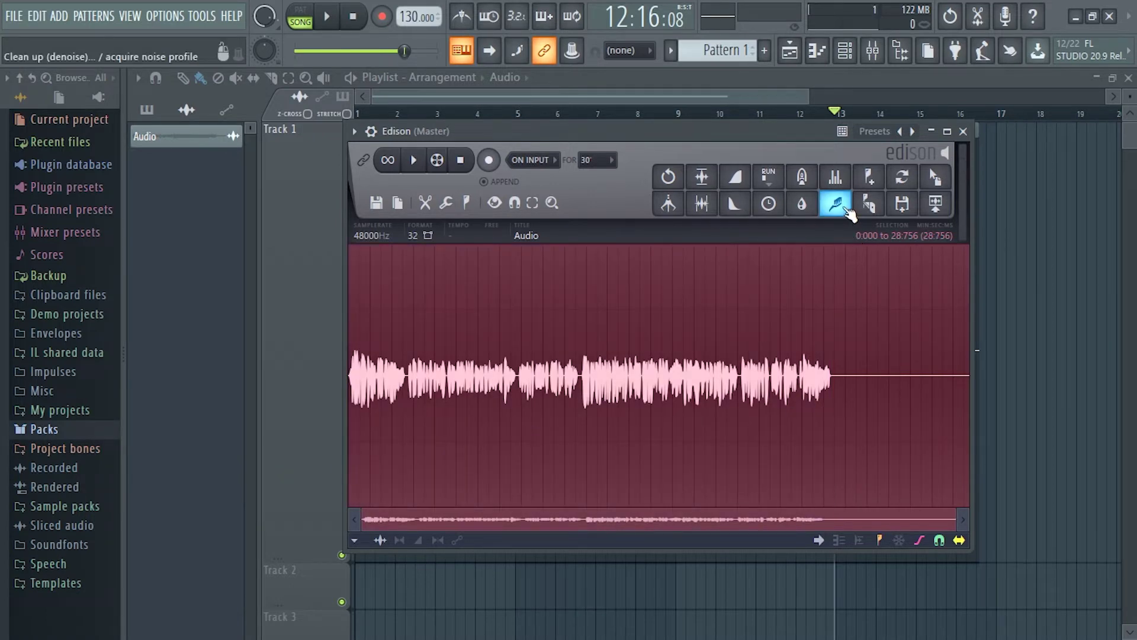
pyautogui.click(847, 211)
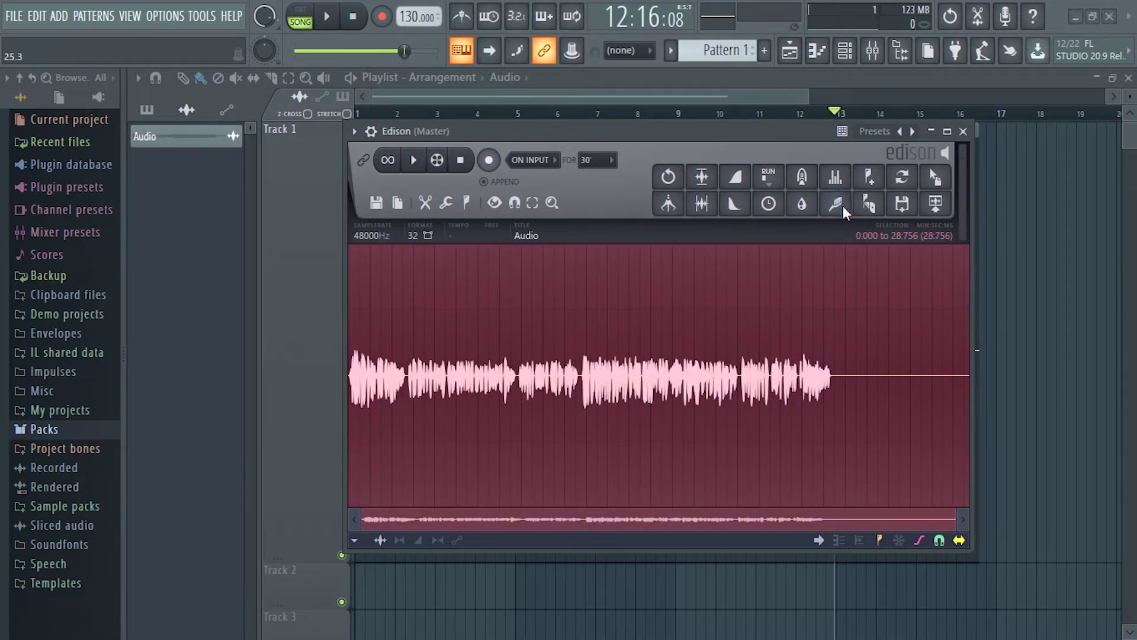
pyautogui.moveTo(659, 160); pyautogui.dragTo(743, 143)
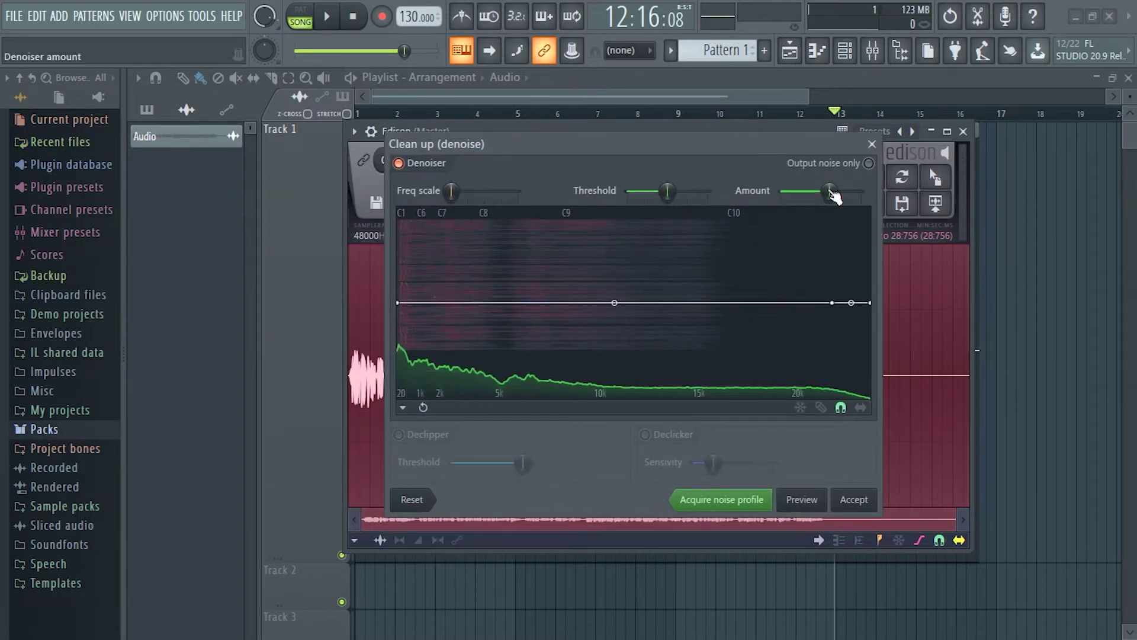
pyautogui.moveTo(832, 191); pyautogui.dragTo(791, 191)
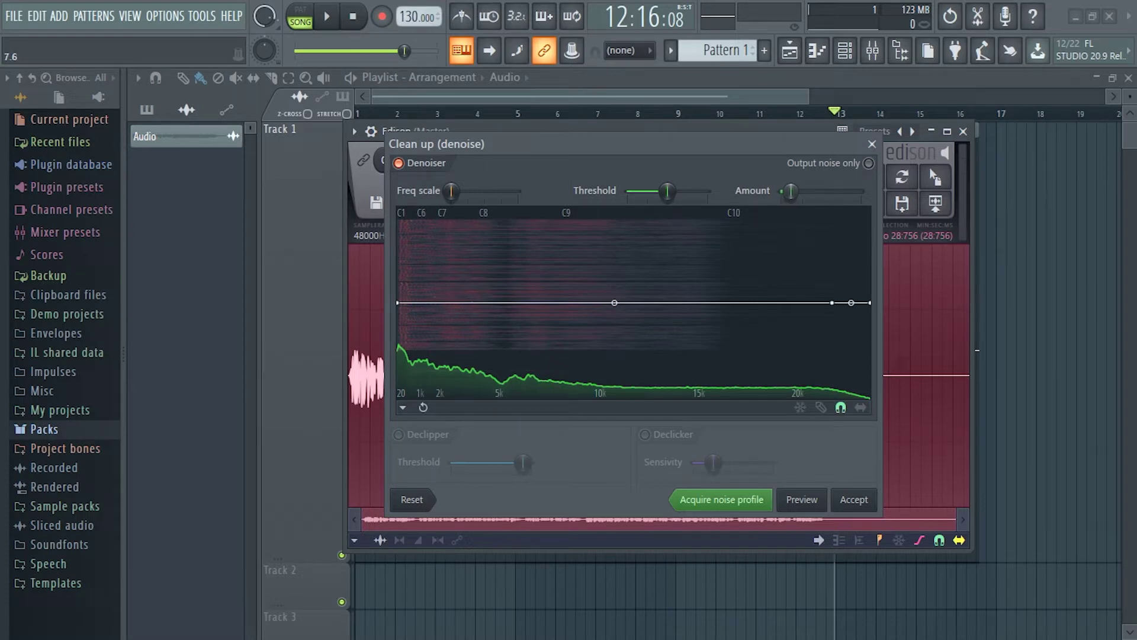
pyautogui.click(801, 501)
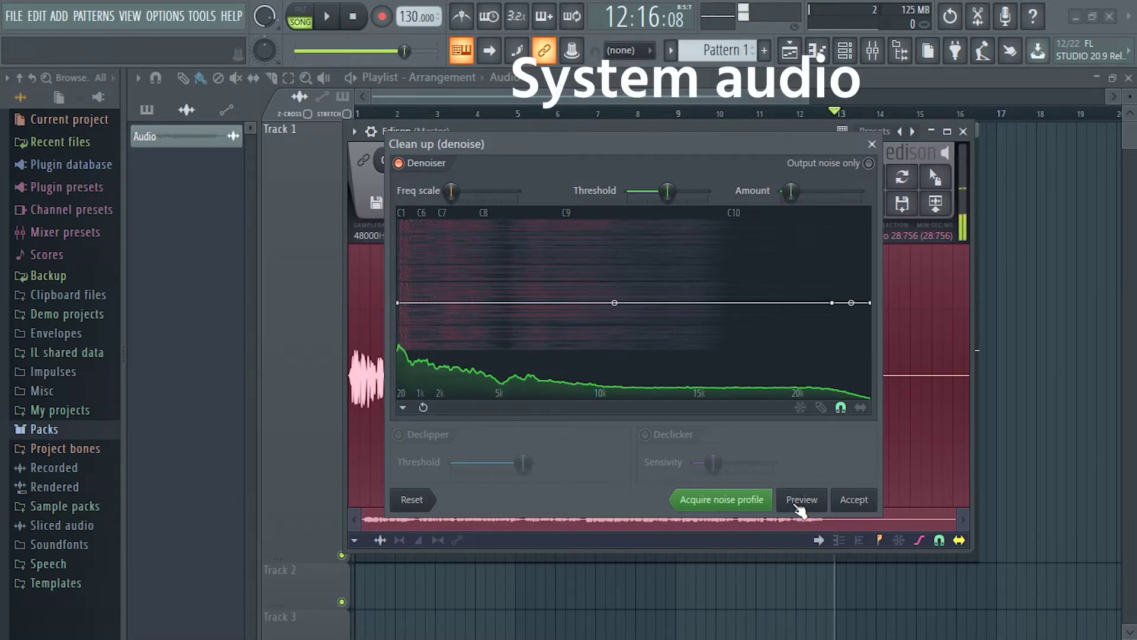
pyautogui.moveTo(790, 191); pyautogui.dragTo(789, 191)
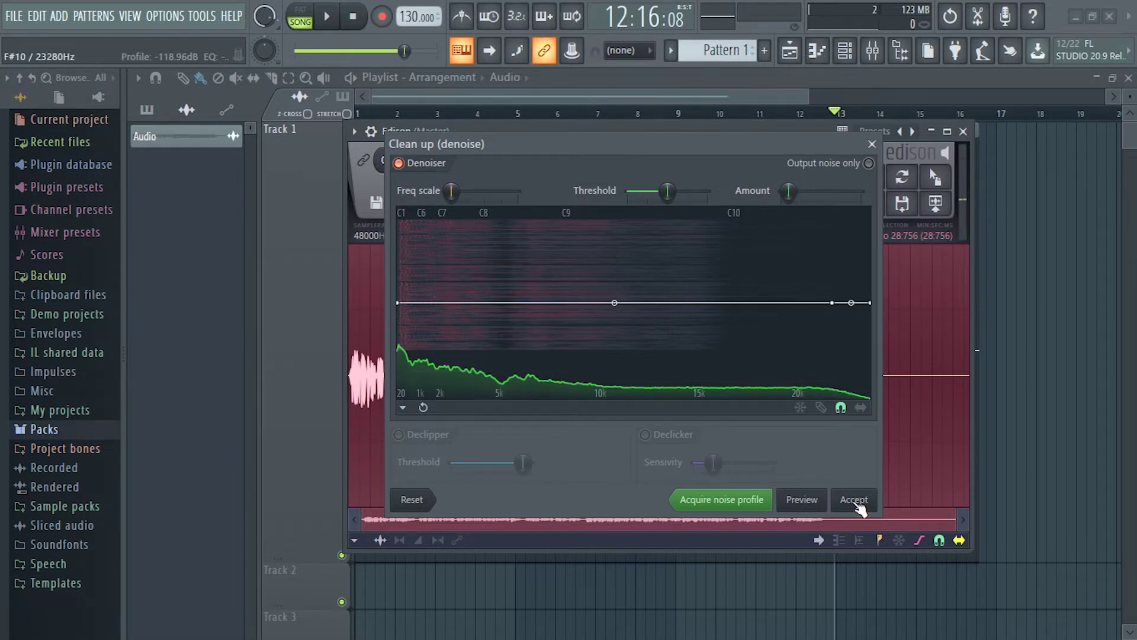
pyautogui.click(855, 501)
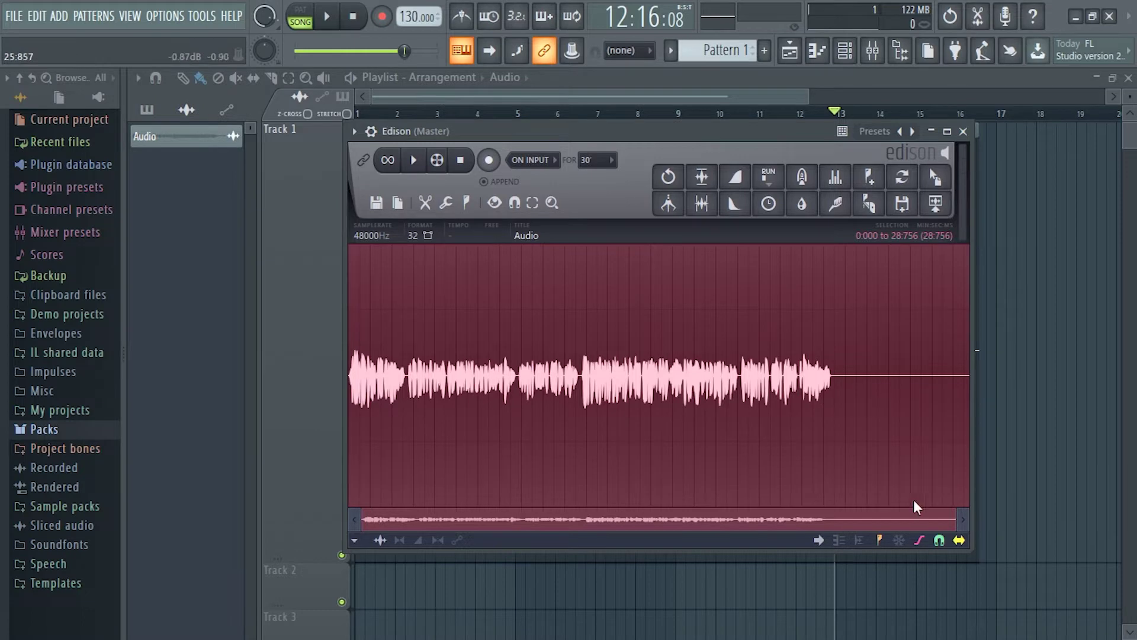
# Send the denoised audio from Edison to the playlist and reopen Edison from the Master track's first mixer effect slot
pyautogui.click(936, 203)
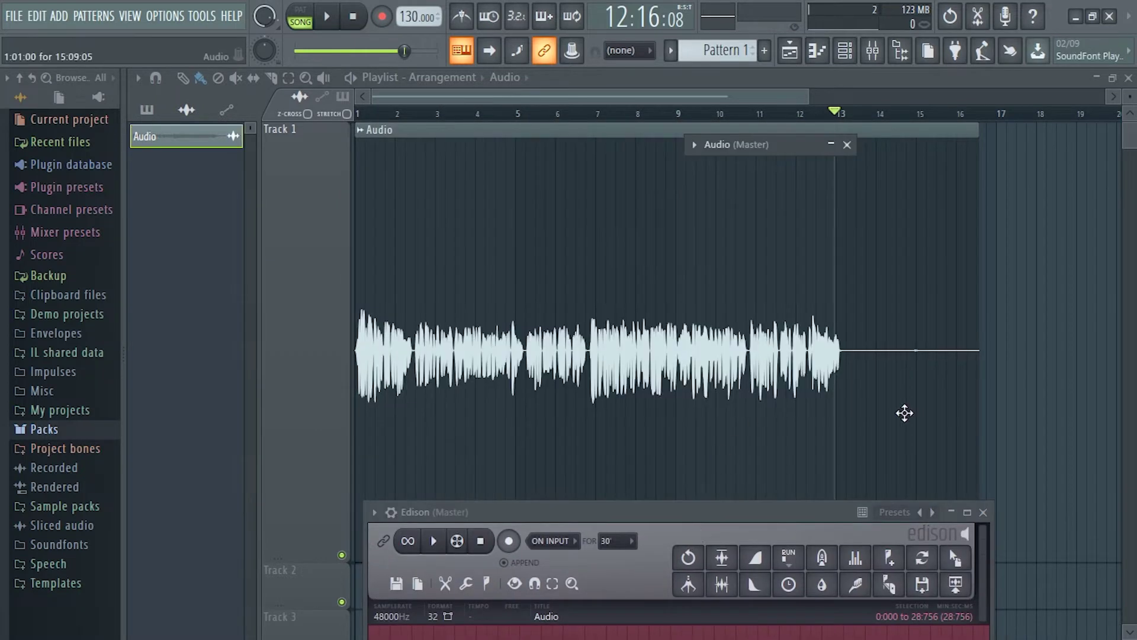
pyautogui.moveTo(400, 558); pyautogui.dragTo(358, 249)
pyautogui.click(873, 51)
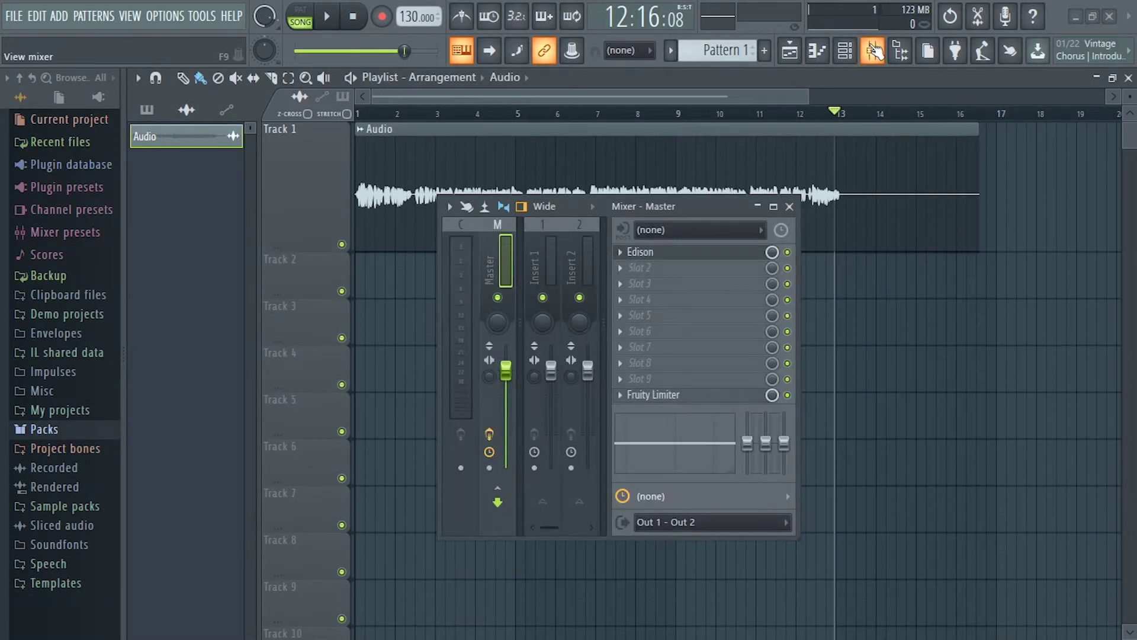
pyautogui.click(649, 255)
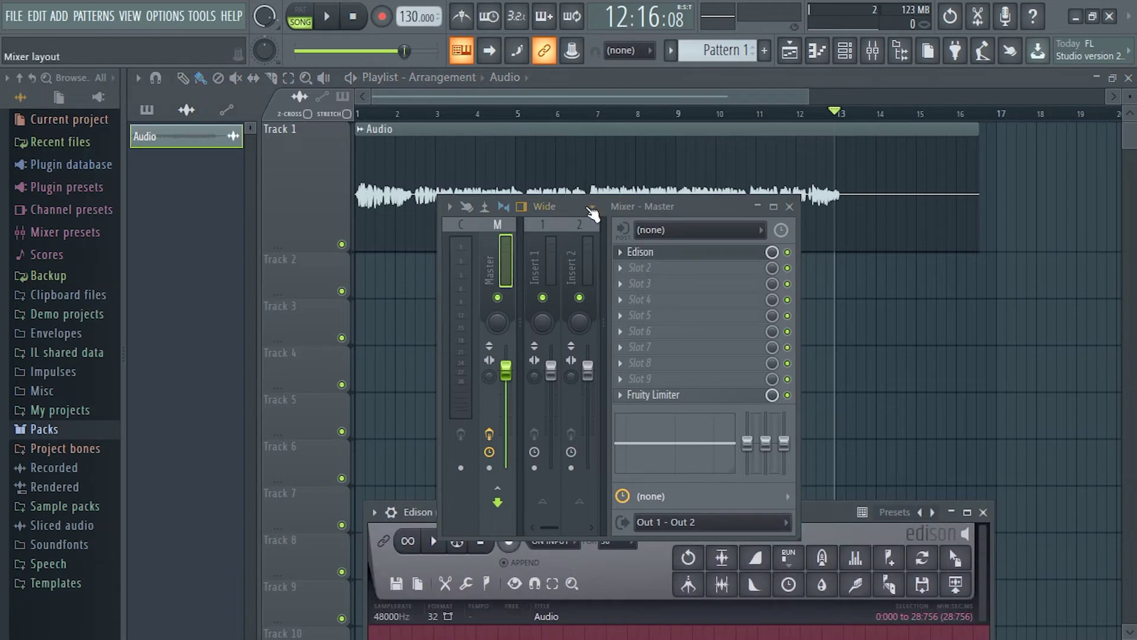
pyautogui.click(789, 206)
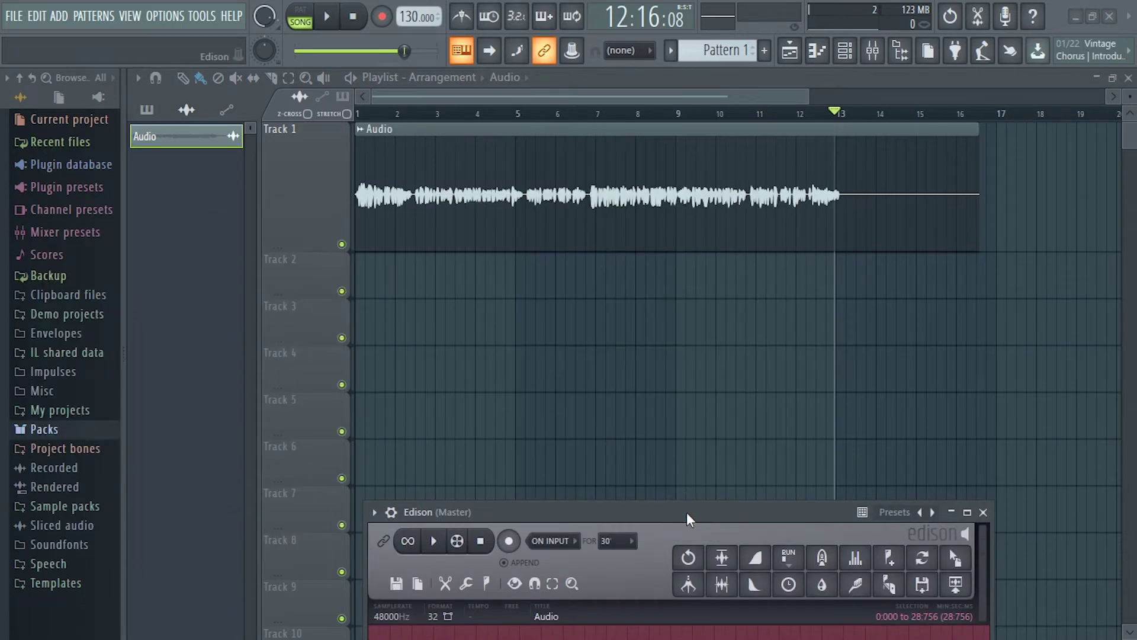
# Place the denoised audio from Edison at the start of playlist Track 1 and widen the mixer over the playlist
pyautogui.moveTo(687, 513); pyautogui.dragTo(687, 415)
pyautogui.moveTo(942, 461); pyautogui.dragTo(401, 275)
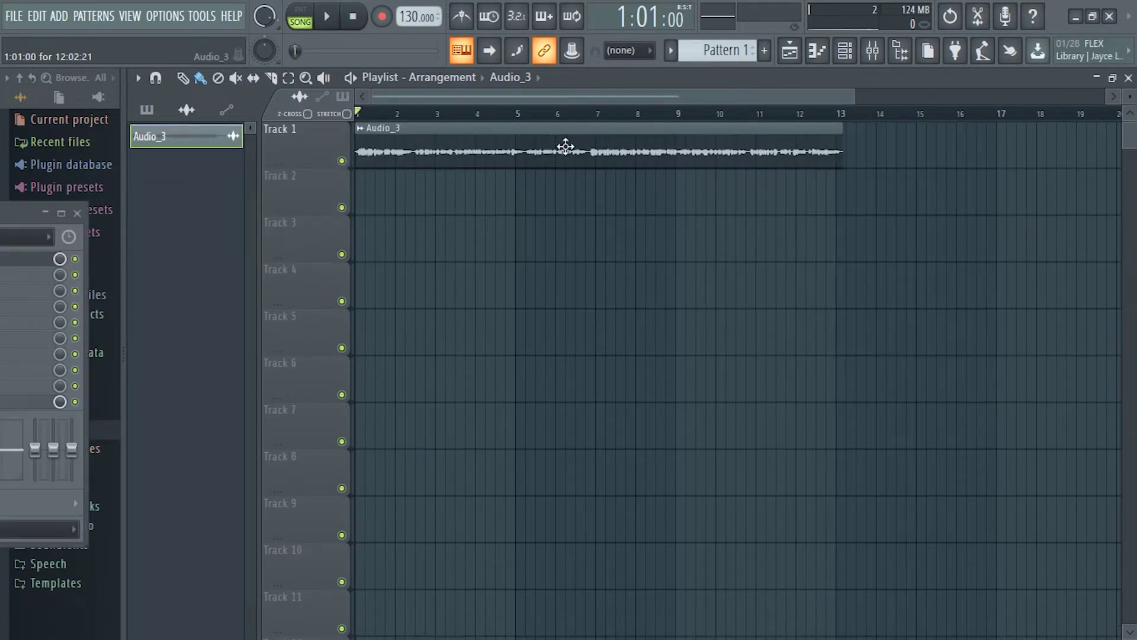
pyautogui.moveTo(57, 212); pyautogui.dragTo(795, 304)
pyautogui.click(489, 303)
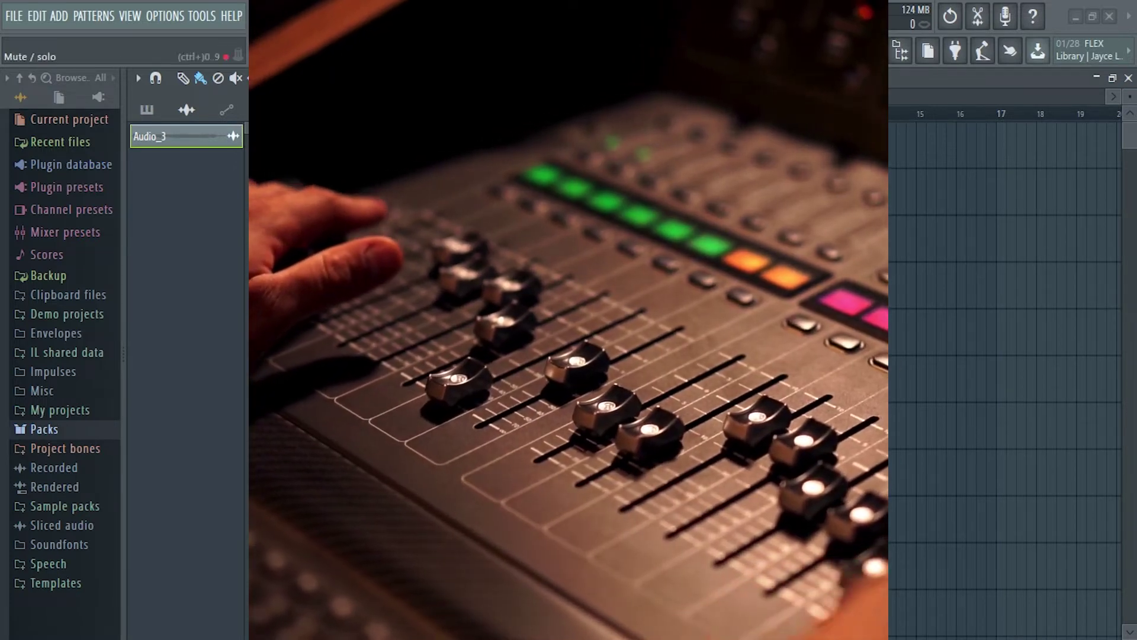
pyautogui.moveTo(886, 299); pyautogui.dragTo(1099, 299)
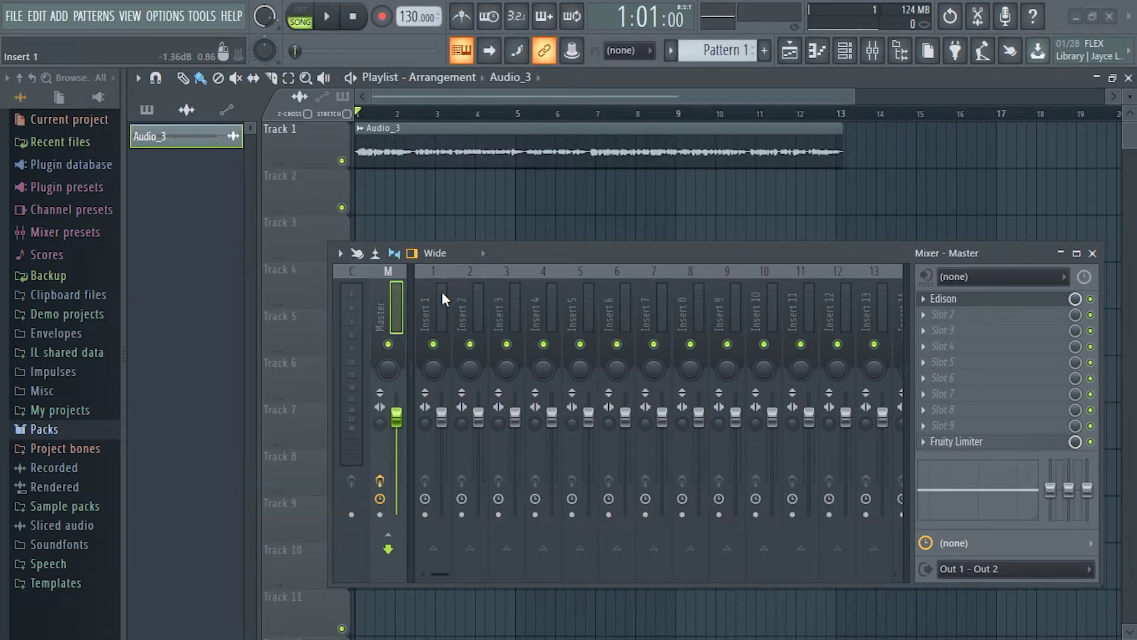
# Look through the mixer's insert tracks 1 to 7, enlarging the mixer to full screen and restoring it
pyautogui.click(442, 292)
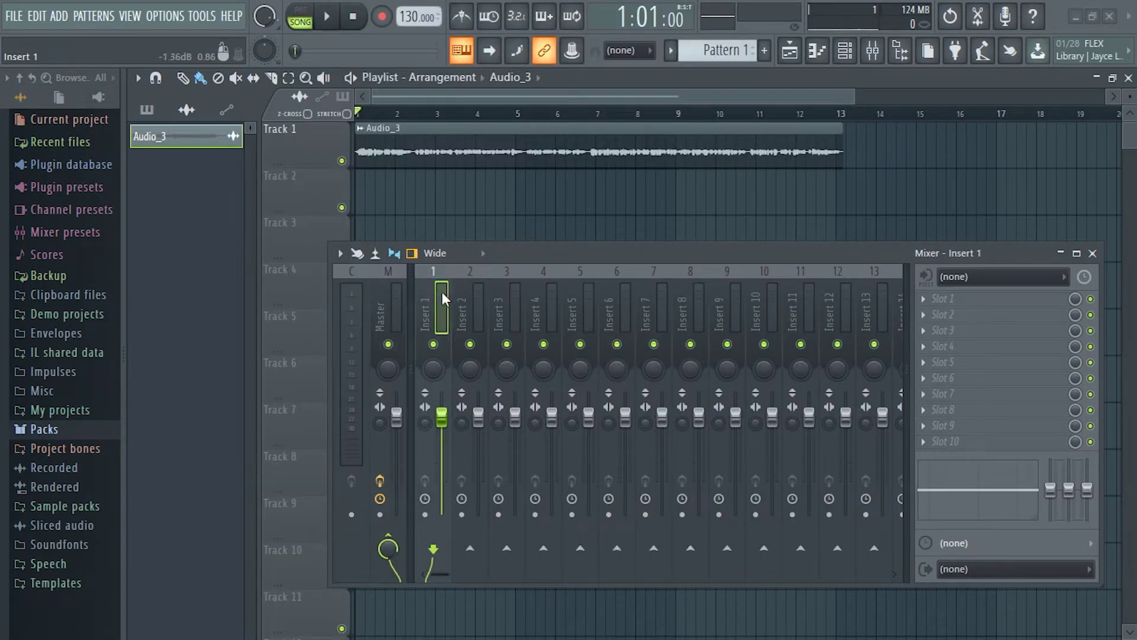
pyautogui.click(481, 291)
pyautogui.click(510, 292)
pyautogui.click(542, 295)
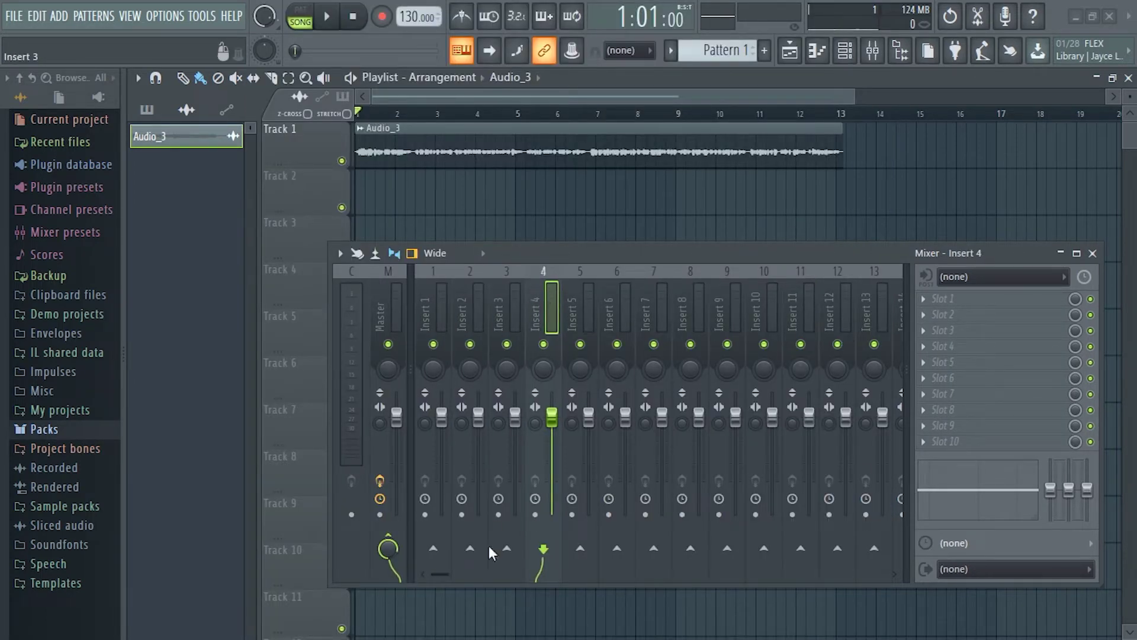
pyautogui.moveTo(497, 585); pyautogui.dragTo(493, 639)
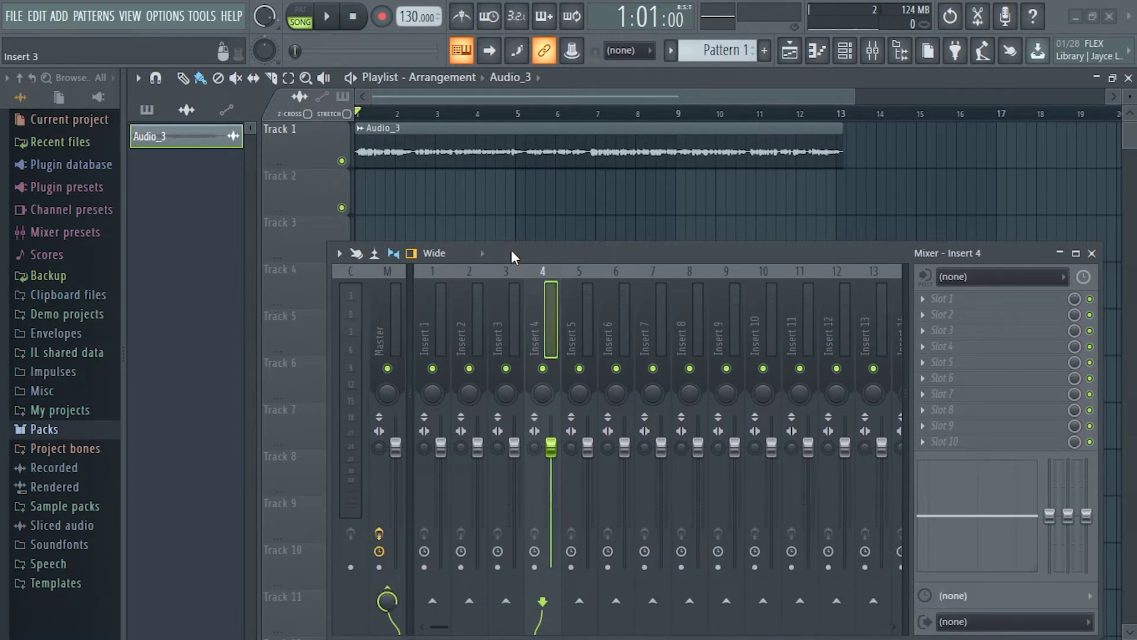
pyautogui.moveTo(513, 254); pyautogui.dragTo(509, 160)
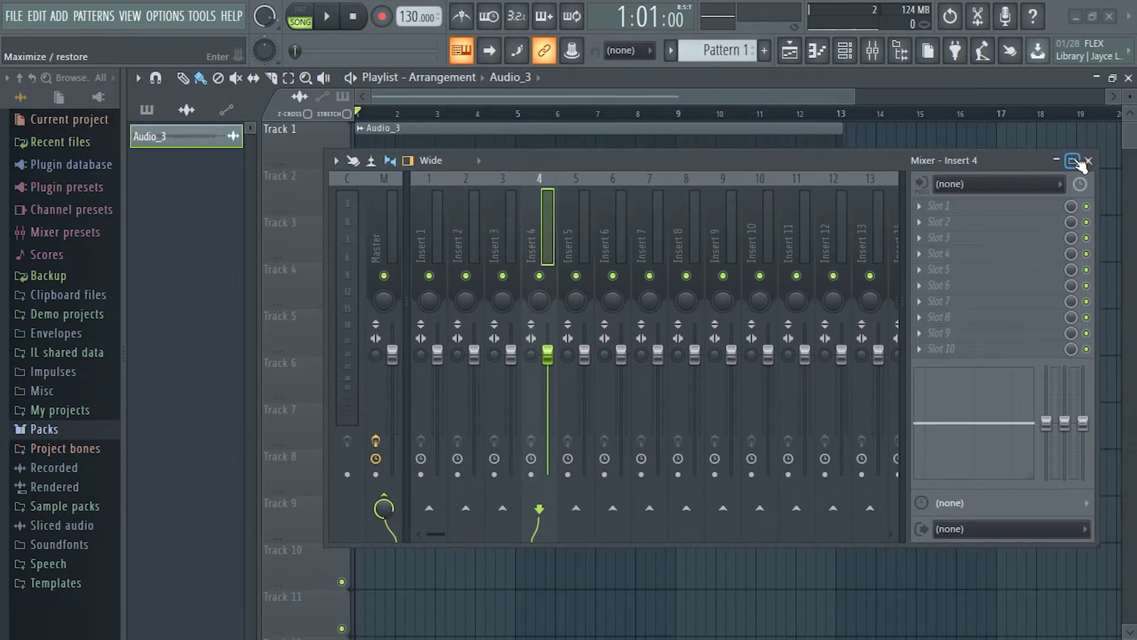
pyautogui.click(1072, 161)
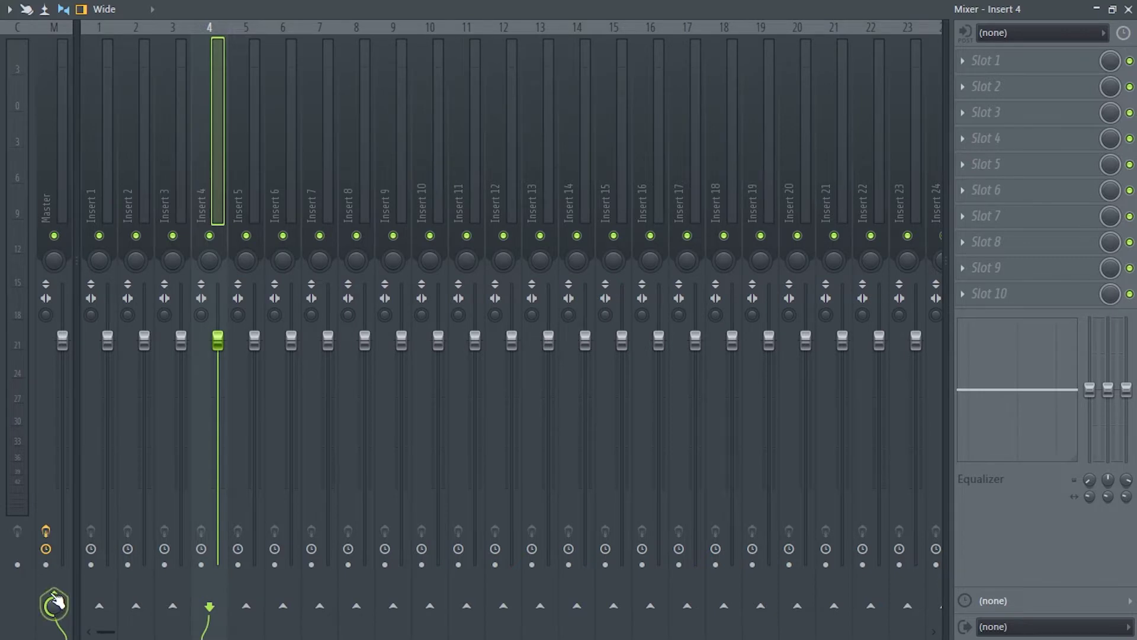
pyautogui.click(260, 481)
pyautogui.click(295, 482)
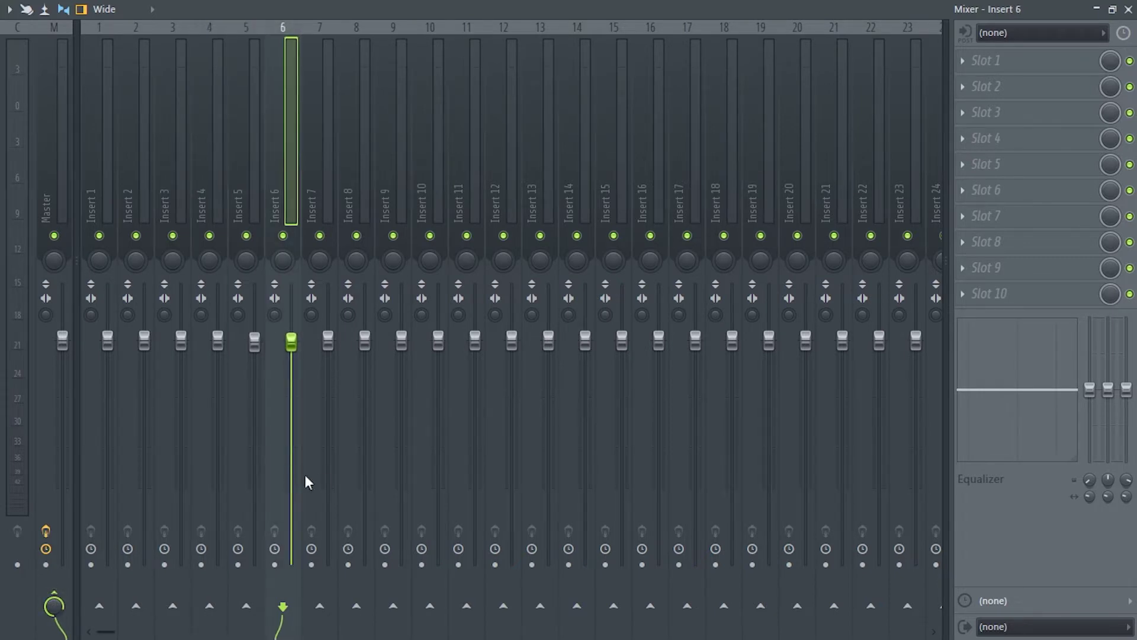
pyautogui.click(326, 468)
pyautogui.click(1113, 10)
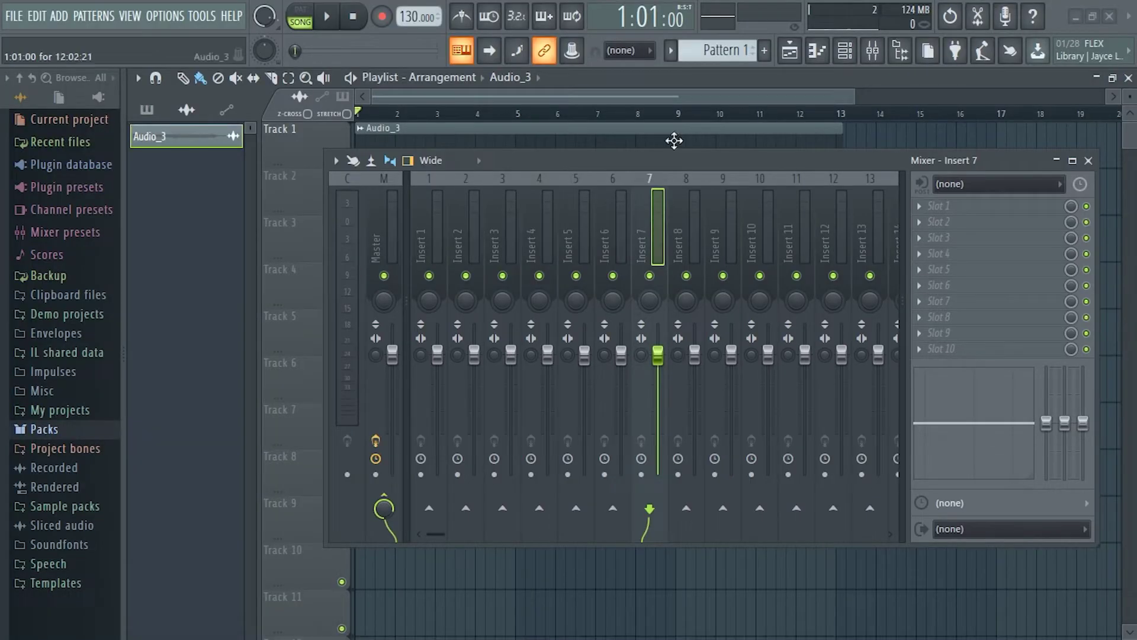
# Open the Audio_3 clip's channel settings beside a narrowed mixer and route the clip to mixer track 1
pyautogui.moveTo(531, 163); pyautogui.dragTo(569, 230)
pyautogui.click(474, 255)
pyautogui.click(522, 143)
pyautogui.click(1095, 228)
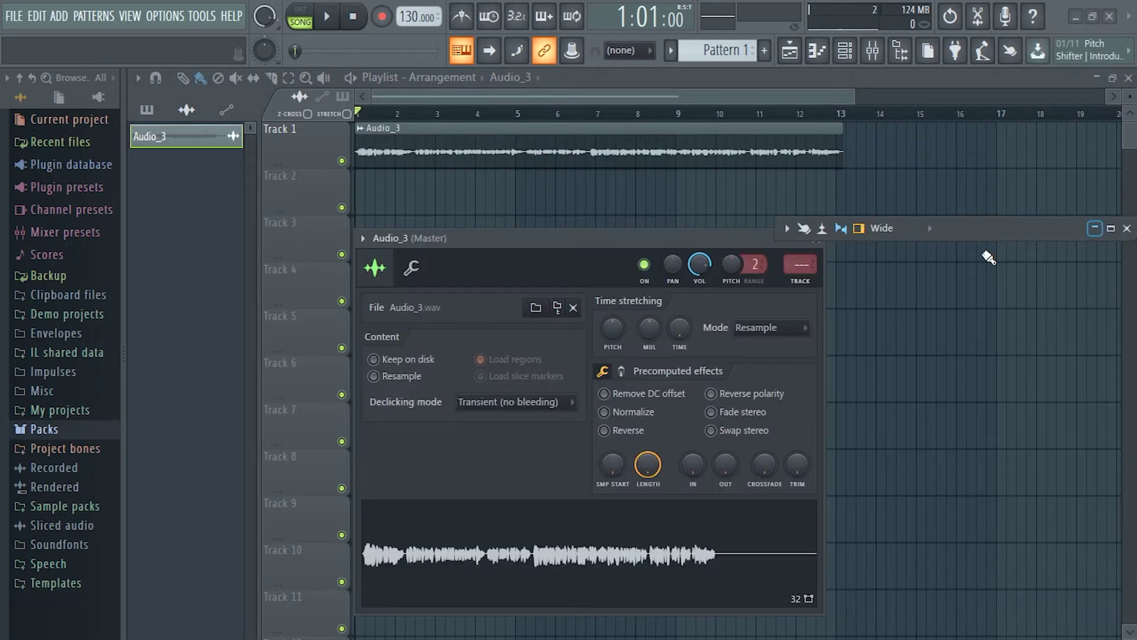
pyautogui.click(1101, 230)
pyautogui.moveTo(517, 241); pyautogui.dragTo(847, 133)
pyautogui.moveTo(841, 396); pyautogui.dragTo(545, 164)
pyautogui.moveTo(794, 275); pyautogui.dragTo(595, 275)
pyautogui.moveTo(796, 135); pyautogui.dragTo(763, 199)
pyautogui.moveTo(503, 164); pyautogui.dragTo(510, 193)
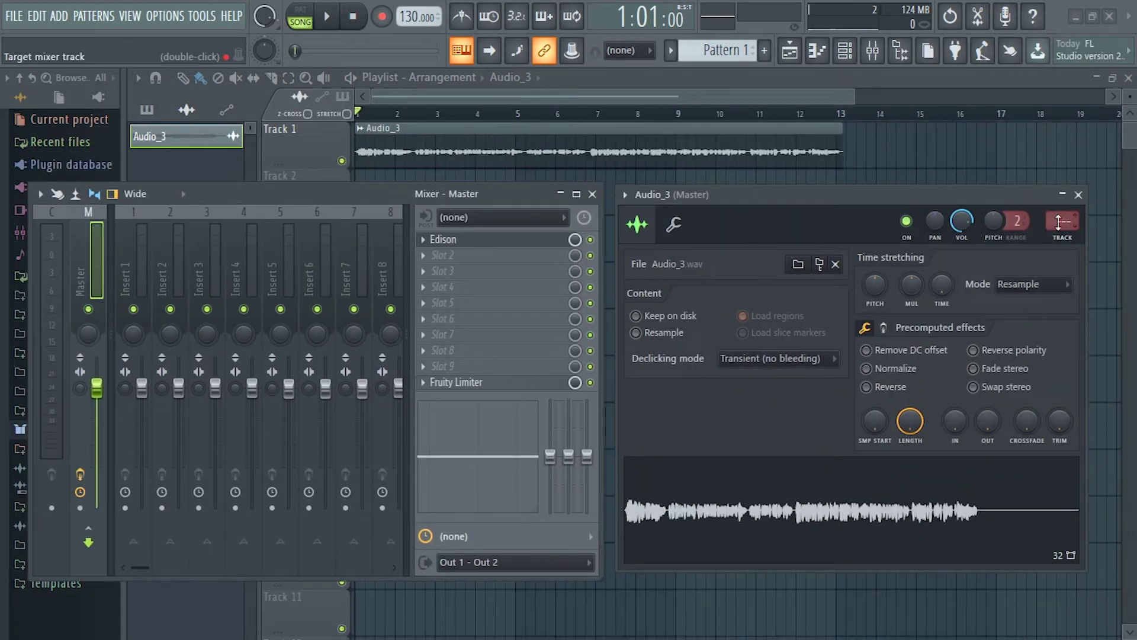
pyautogui.moveTo(1062, 221); pyautogui.dragTo(1062, 210)
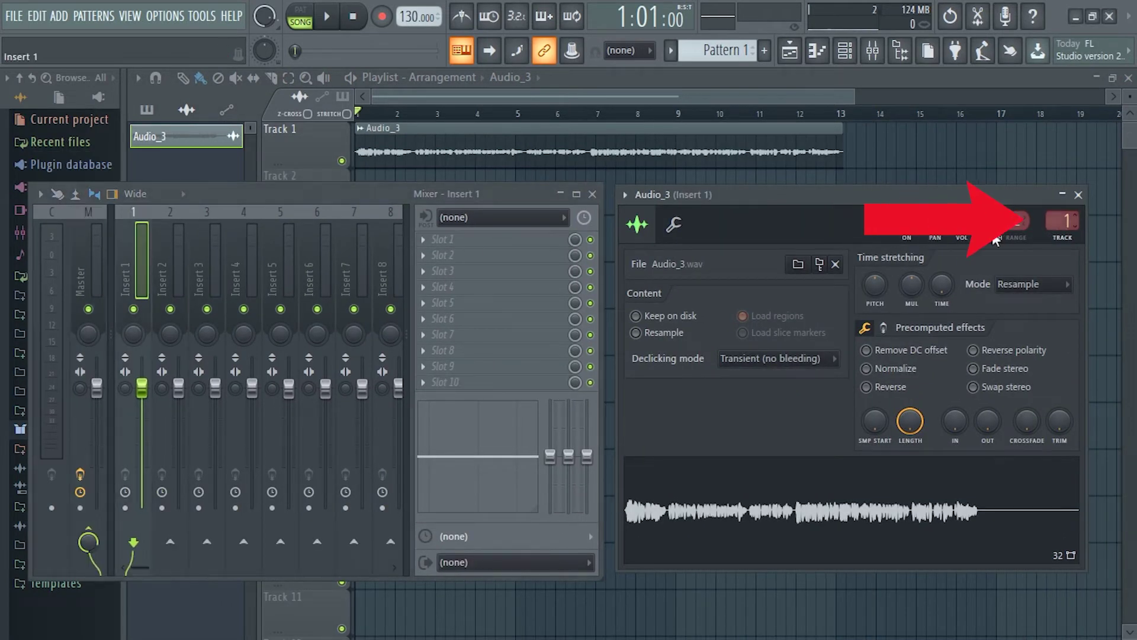
# Rename mixer track Insert 1 as Voice and colour it green
pyautogui.rightClick(129, 251)
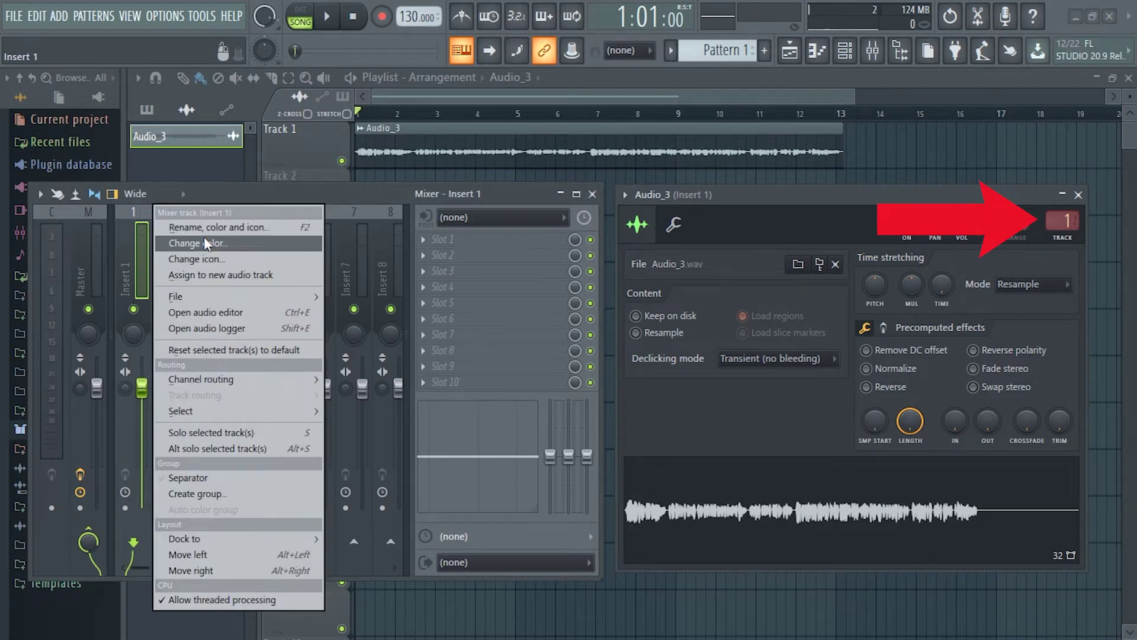
pyautogui.click(201, 226)
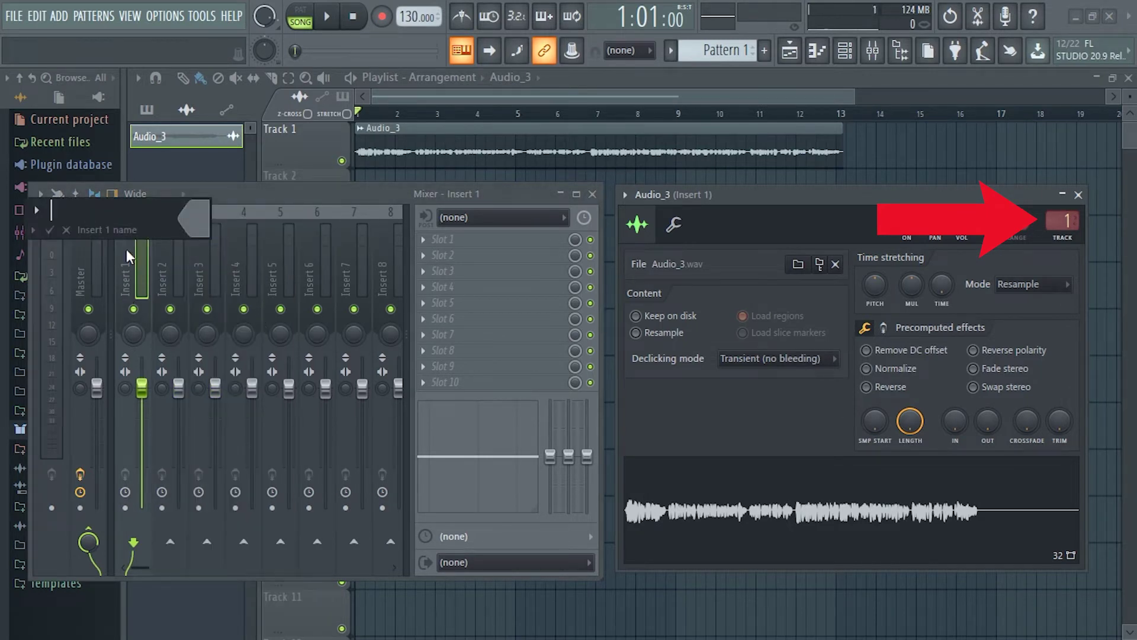
pyautogui.write('Au')
pyautogui.press('BackSpace')
pyautogui.press('BackSpace')
pyautogui.write('Voice')
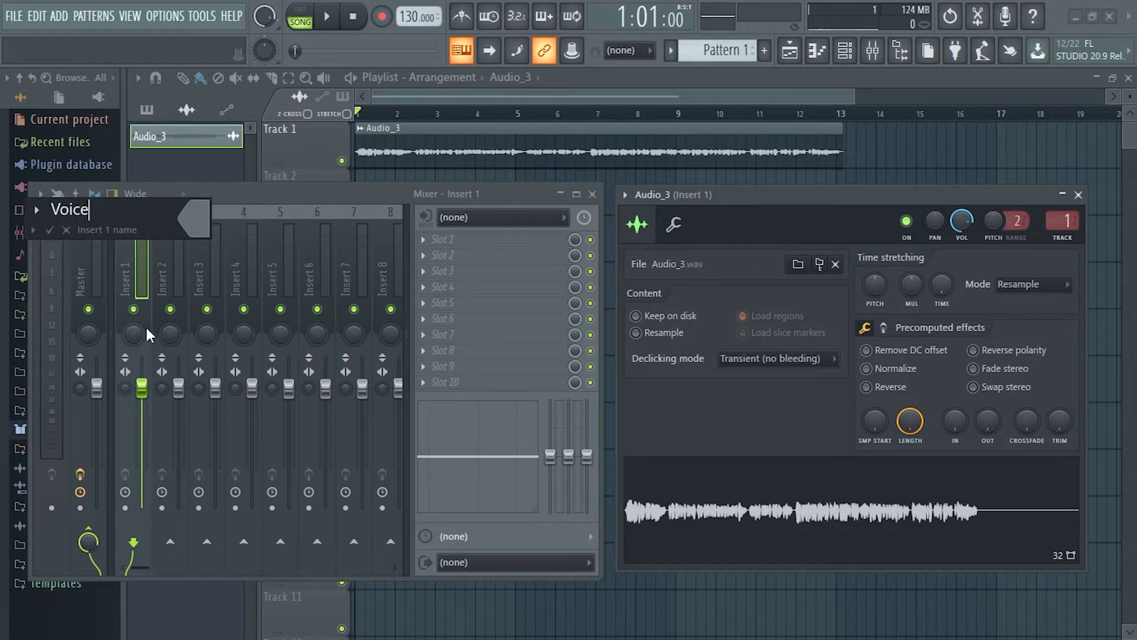
pyautogui.click(192, 219)
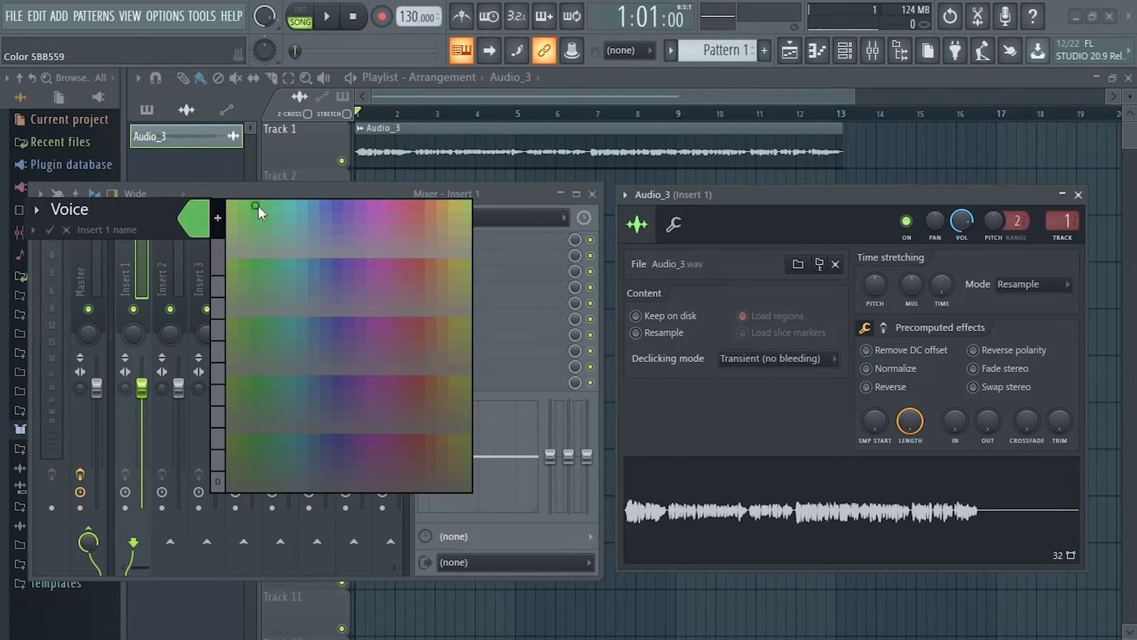
pyautogui.click(258, 205)
pyautogui.click(49, 230)
# Rename mixer track Insert 2 as BGM, colour it purple and close the mixer
pyautogui.rightClick(172, 250)
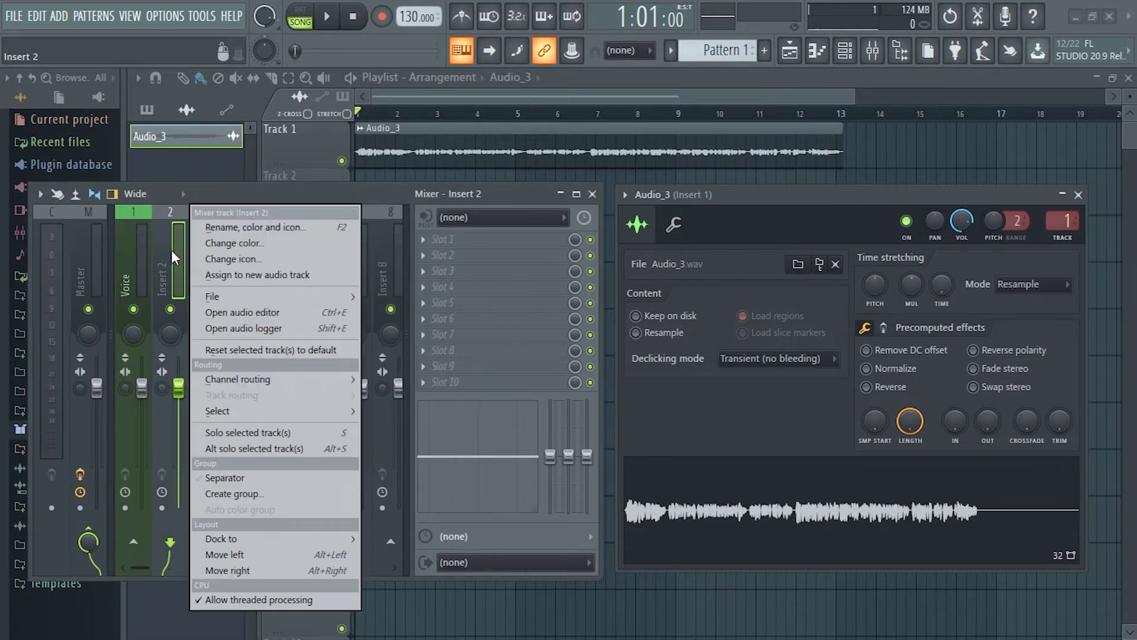
pyautogui.click(257, 228)
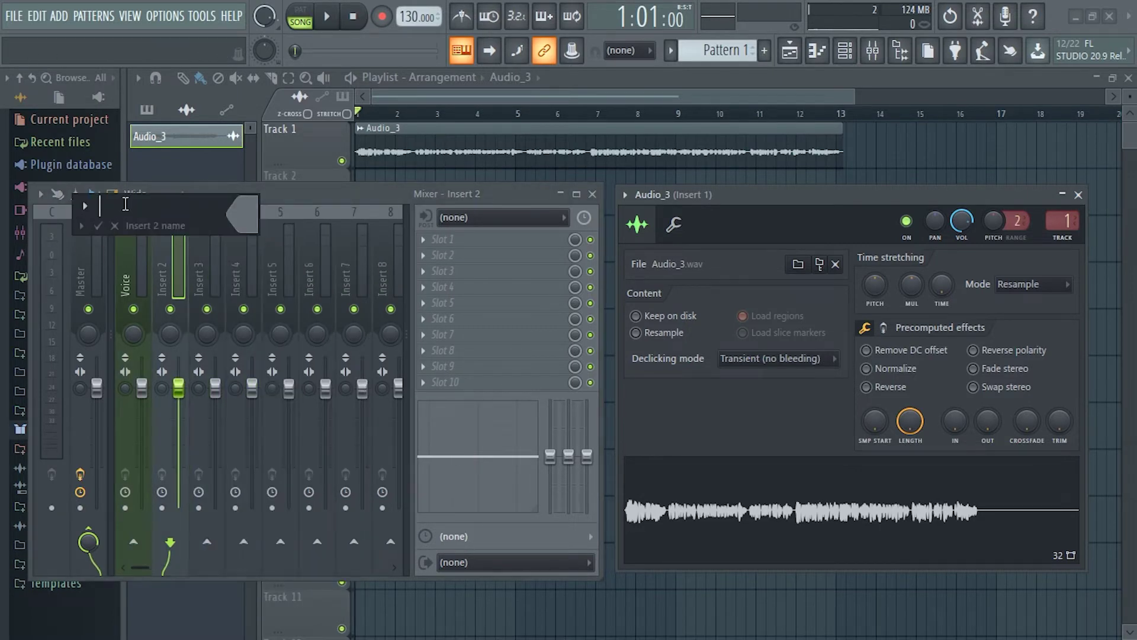
pyautogui.click(252, 211)
pyautogui.click(382, 196)
pyautogui.click(98, 225)
pyautogui.moveTo(219, 190); pyautogui.dragTo(369, 231)
pyautogui.click(687, 230)
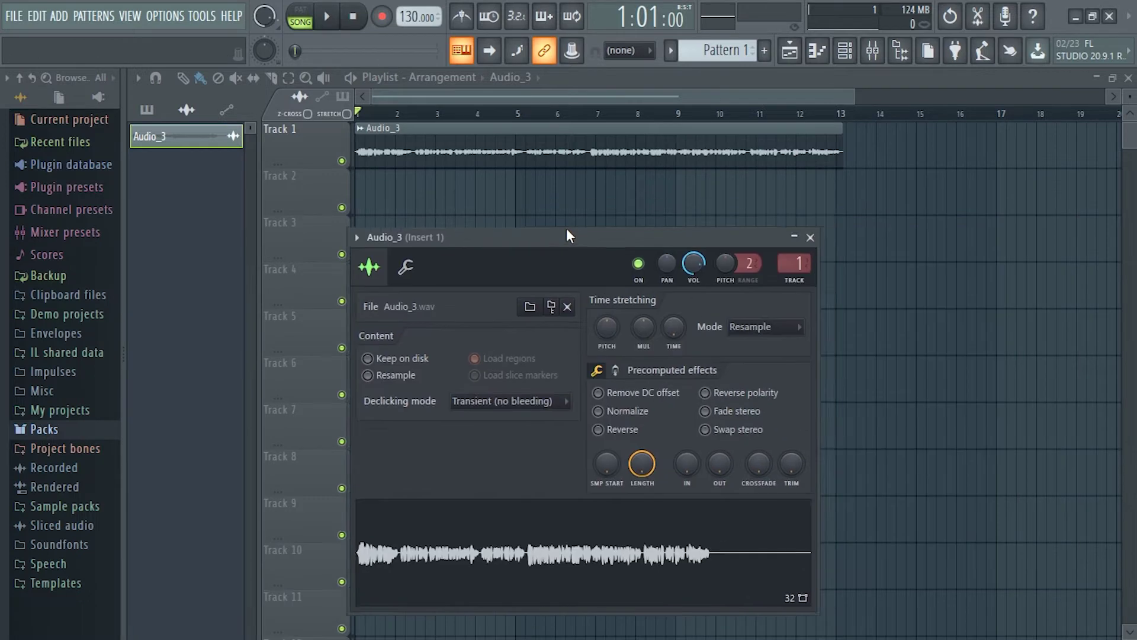
# Normalize the Audio_3 sample in its channel settings
pyautogui.moveTo(588, 190); pyautogui.dragTo(567, 163)
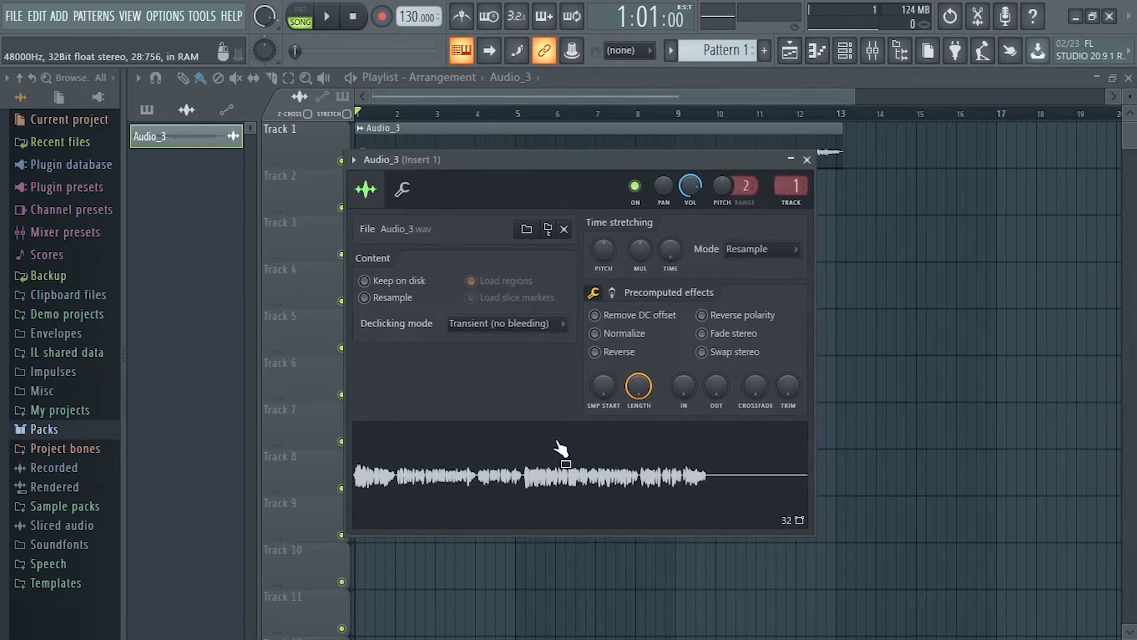
pyautogui.click(596, 333)
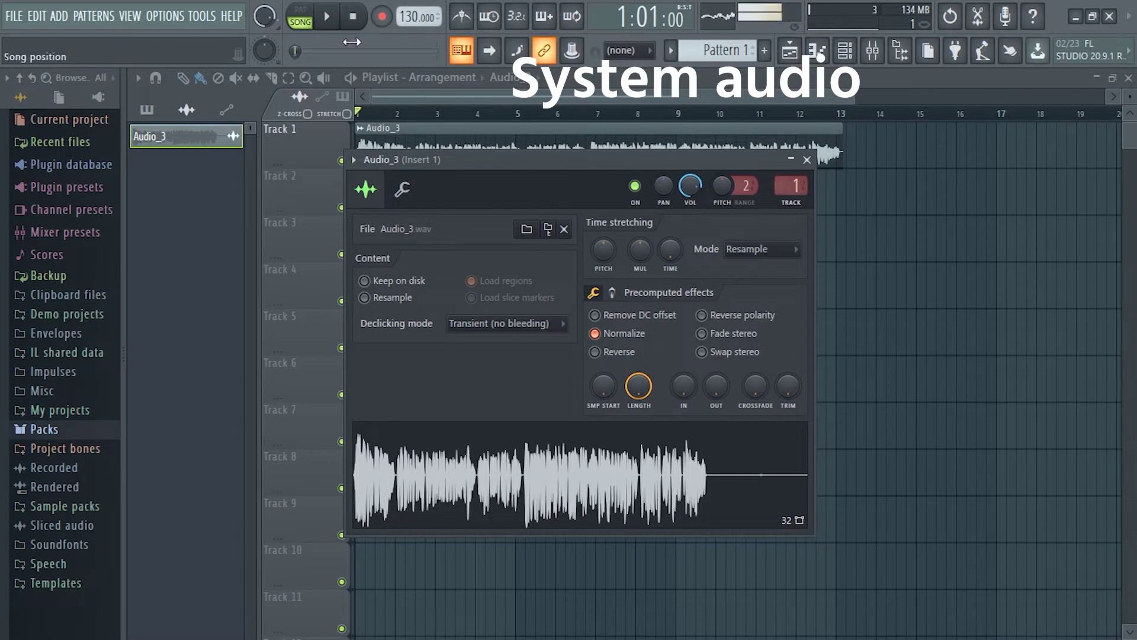
pyautogui.moveTo(591, 161); pyautogui.dragTo(741, 173)
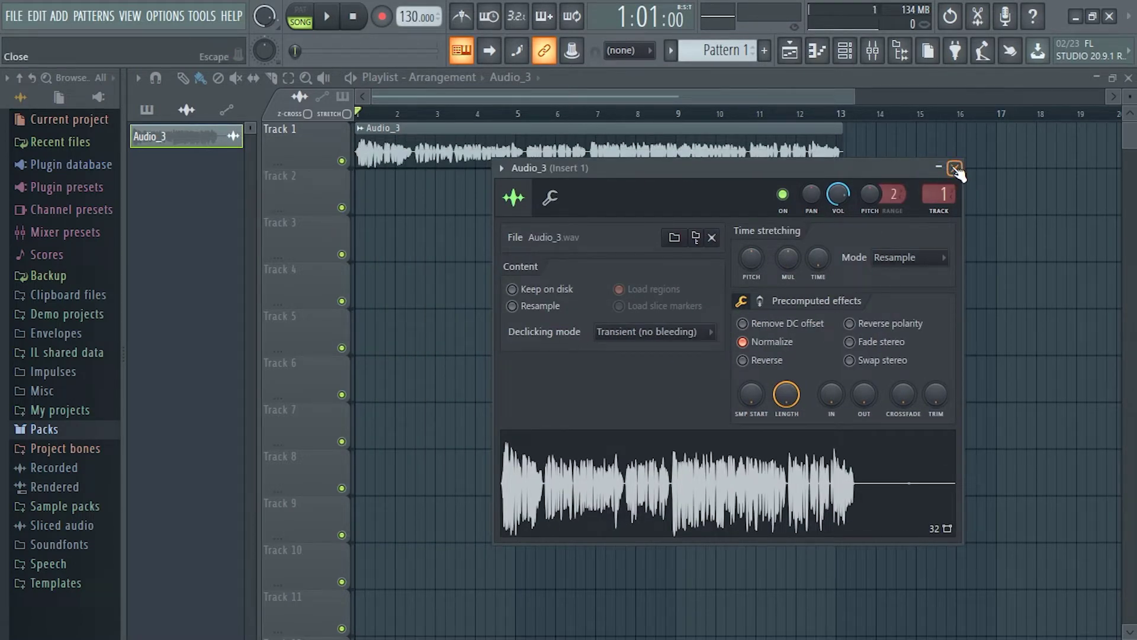
# Load the Pro-C 2 compressor into the first effect slot of the Voice mixer track and minimize the mixer
pyautogui.click(873, 52)
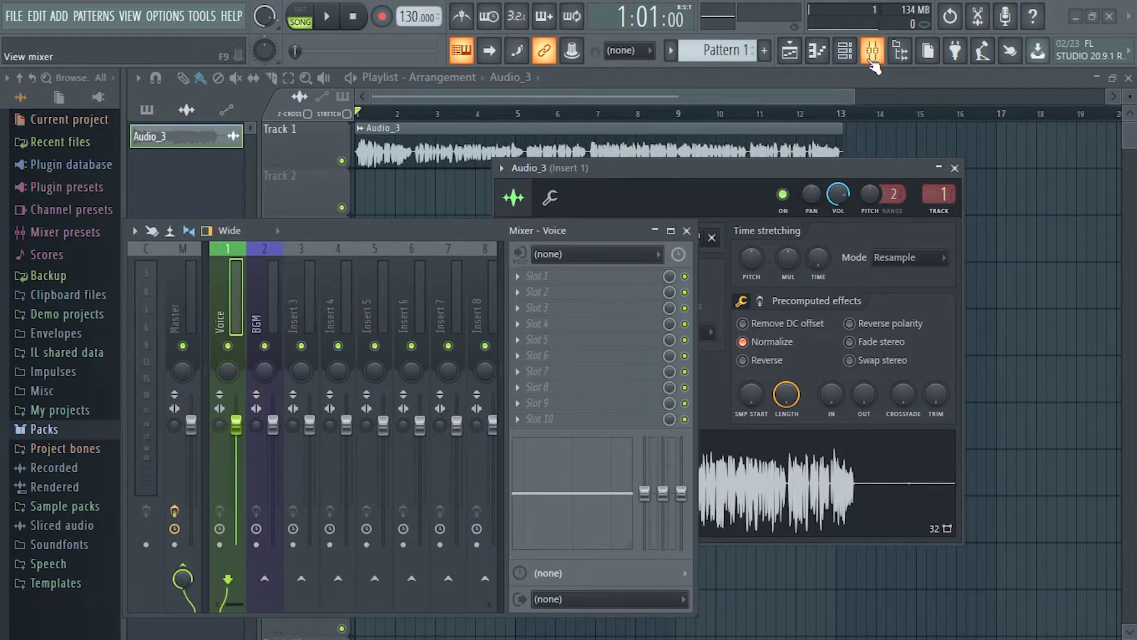
pyautogui.moveTo(383, 241); pyautogui.dragTo(528, 228)
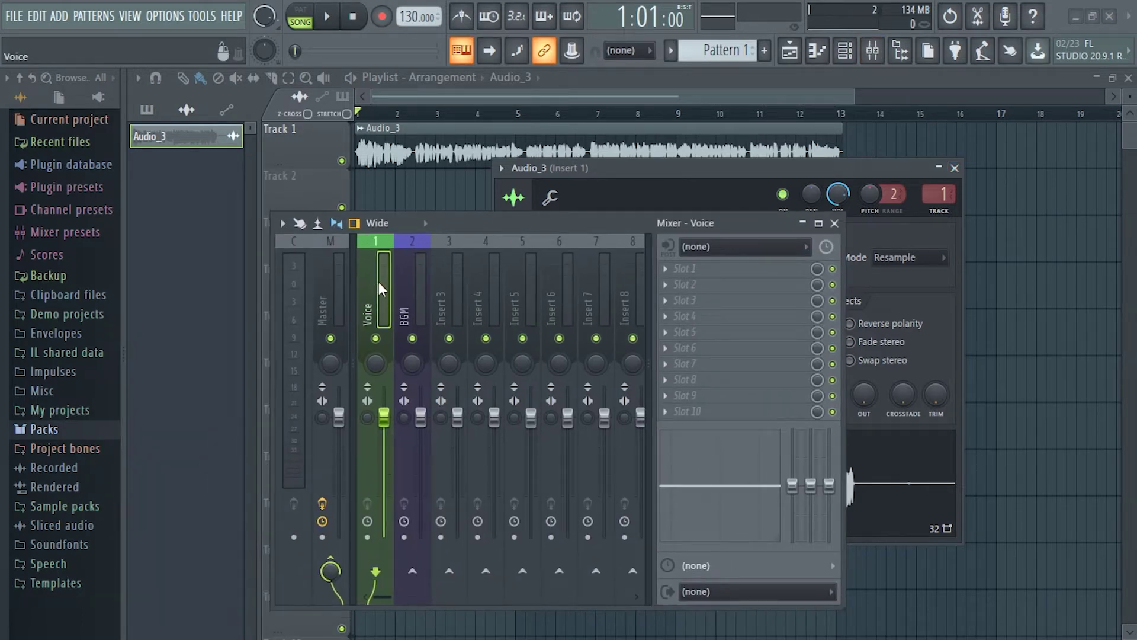
pyautogui.click(676, 272)
pyautogui.moveTo(688, 268)
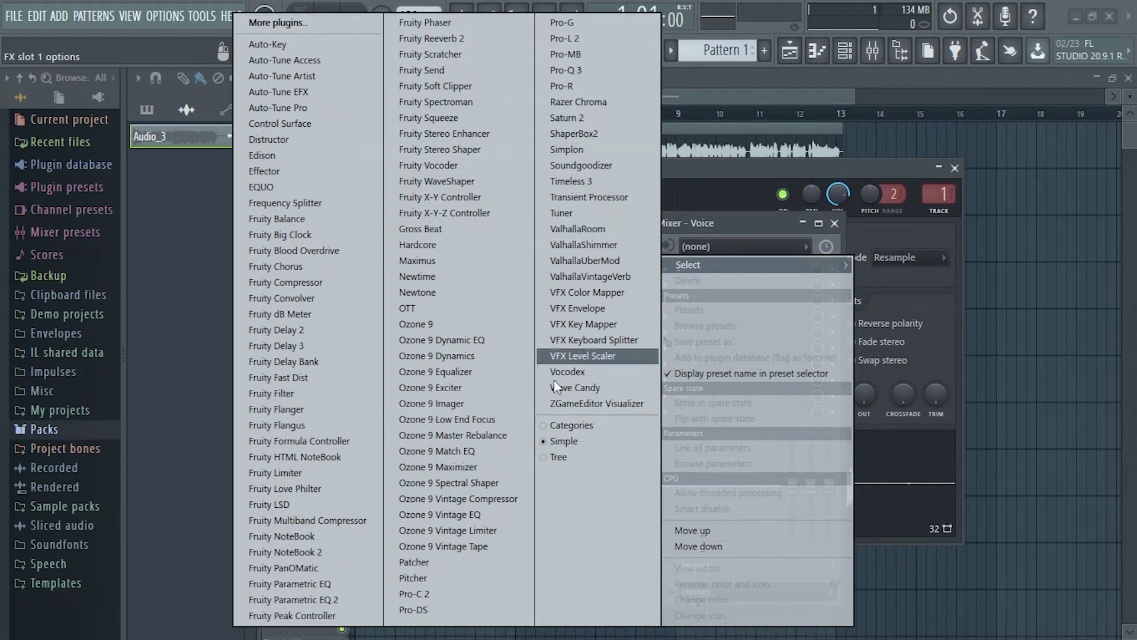
pyautogui.click(416, 592)
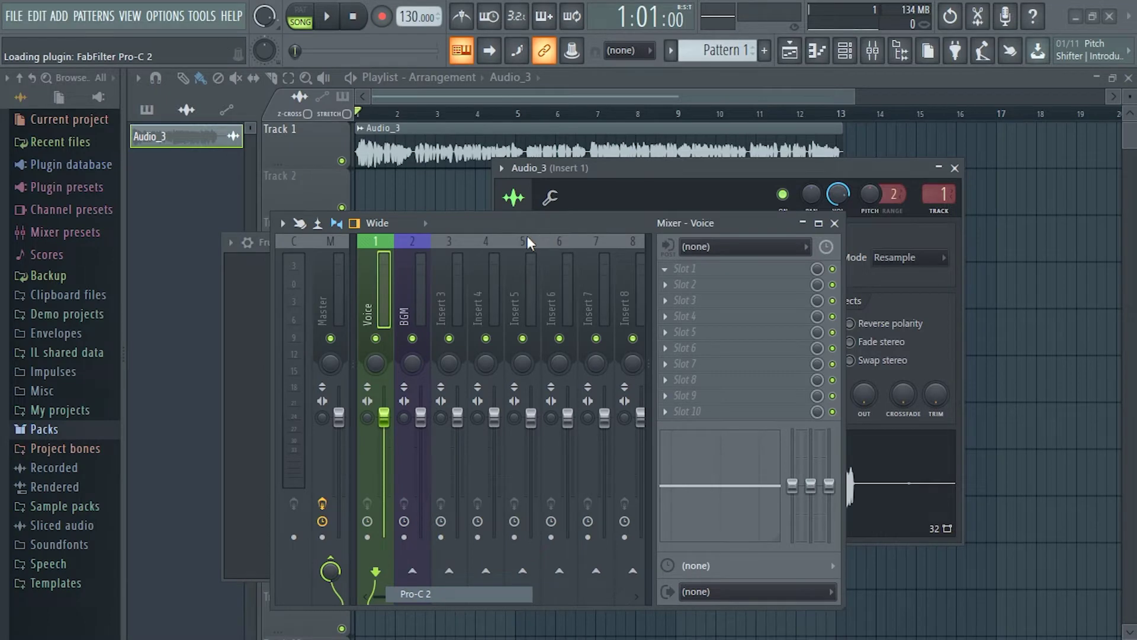
pyautogui.moveTo(493, 225); pyautogui.dragTo(716, 278)
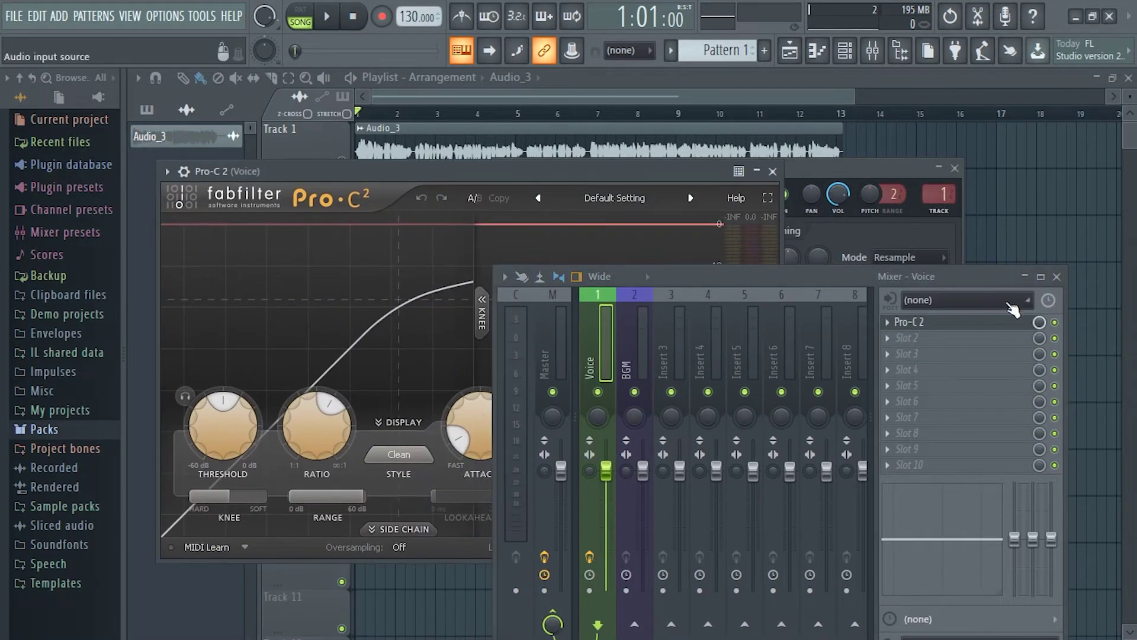
pyautogui.click(1025, 276)
pyautogui.moveTo(582, 184); pyautogui.dragTo(559, 197)
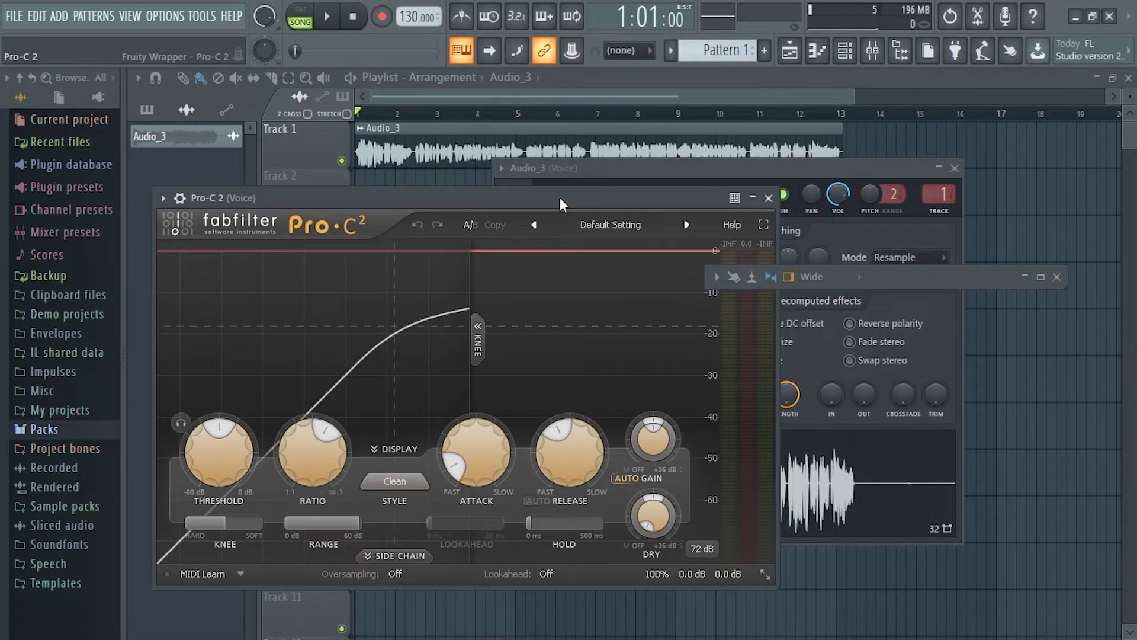
# Play the voice clip through Pro-C 2 and check the level and gain reduction meters
pyautogui.press('space')
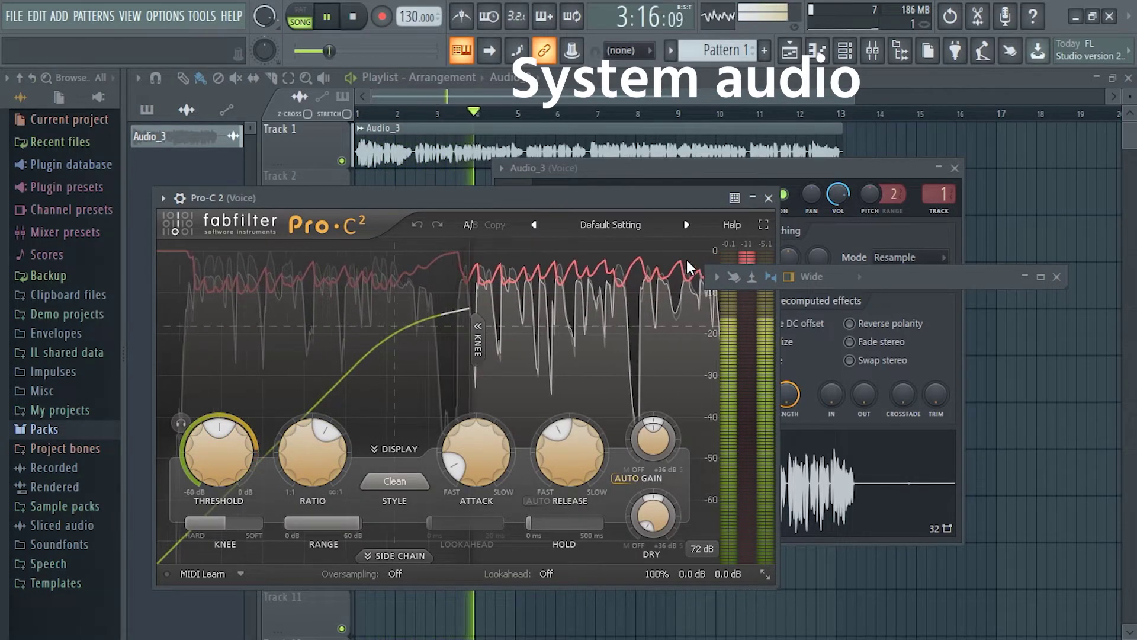
pyautogui.moveTo(872, 275); pyautogui.dragTo(1038, 394)
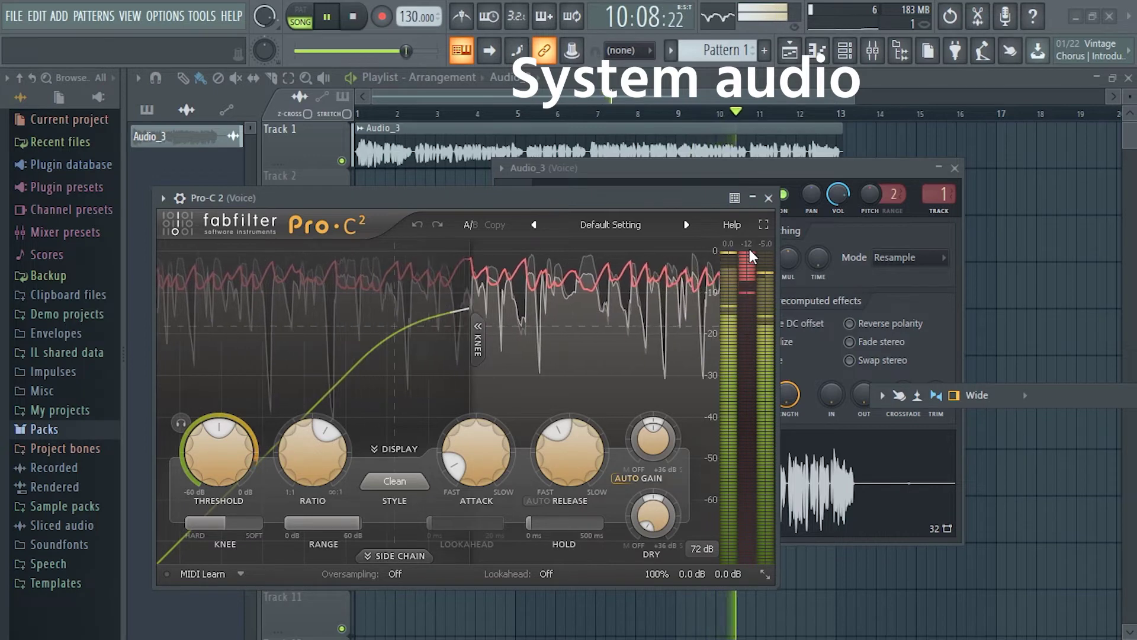
pyautogui.press('space')
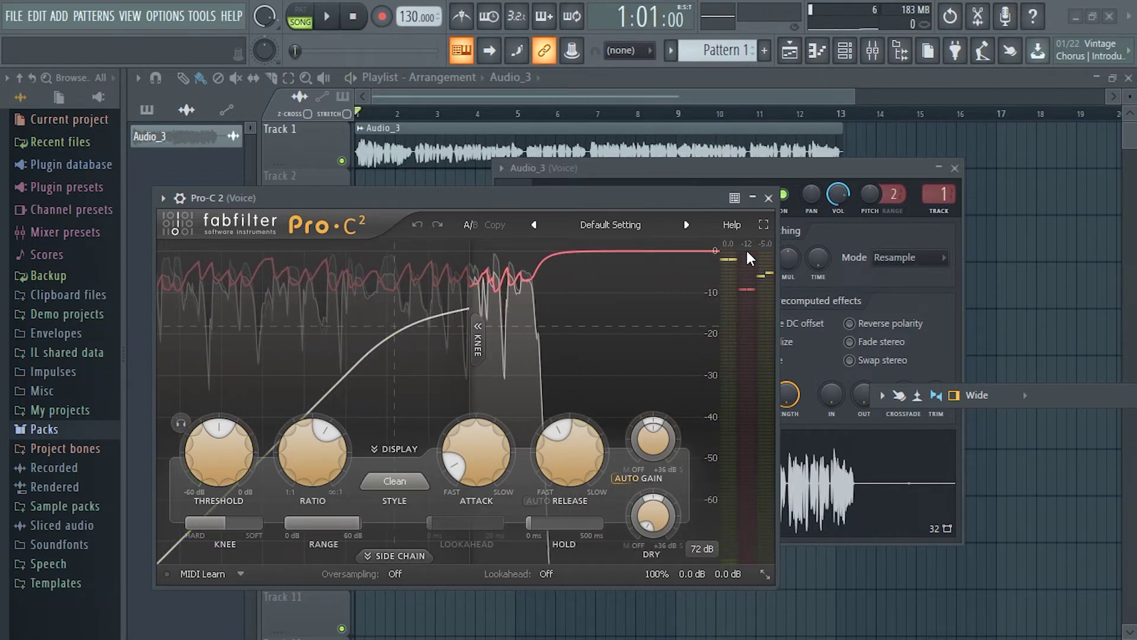
pyautogui.moveTo(564, 204); pyautogui.dragTo(701, 194)
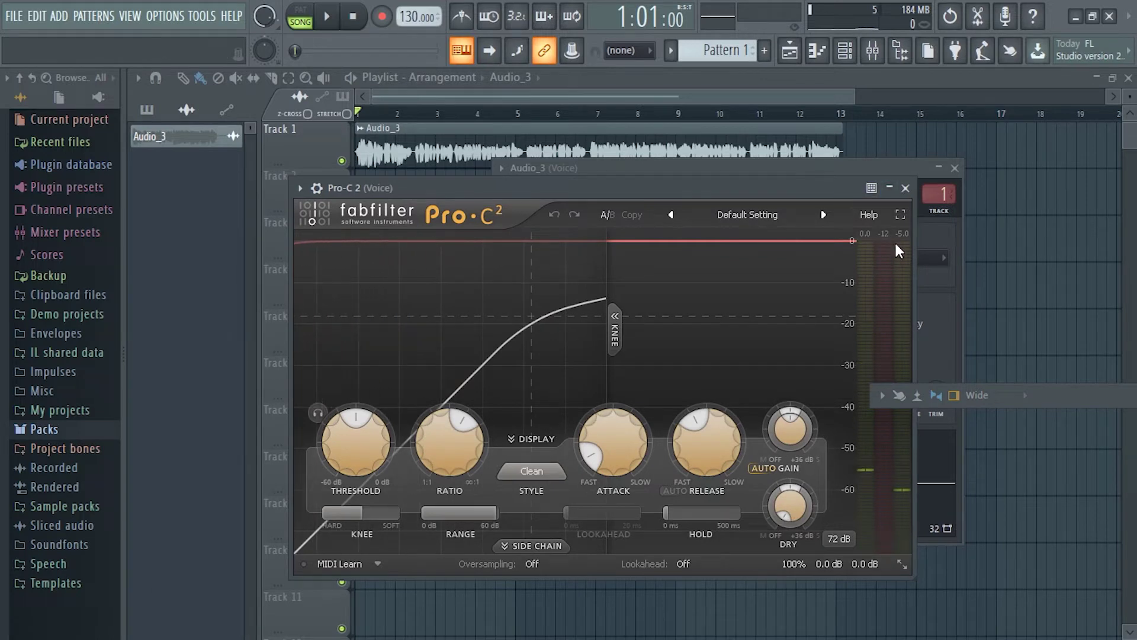
# Try a lower Pro-C 2 threshold with a short playback and undo the knob change
pyautogui.moveTo(353, 420); pyautogui.dragTo(353, 439)
pyautogui.press('space')
# Set the Pro-C 2 threshold to -16.95 dB, checking the compression with repeated playback of the voice
pyautogui.press('space')
pyautogui.hotkey('ctrl', 'z')
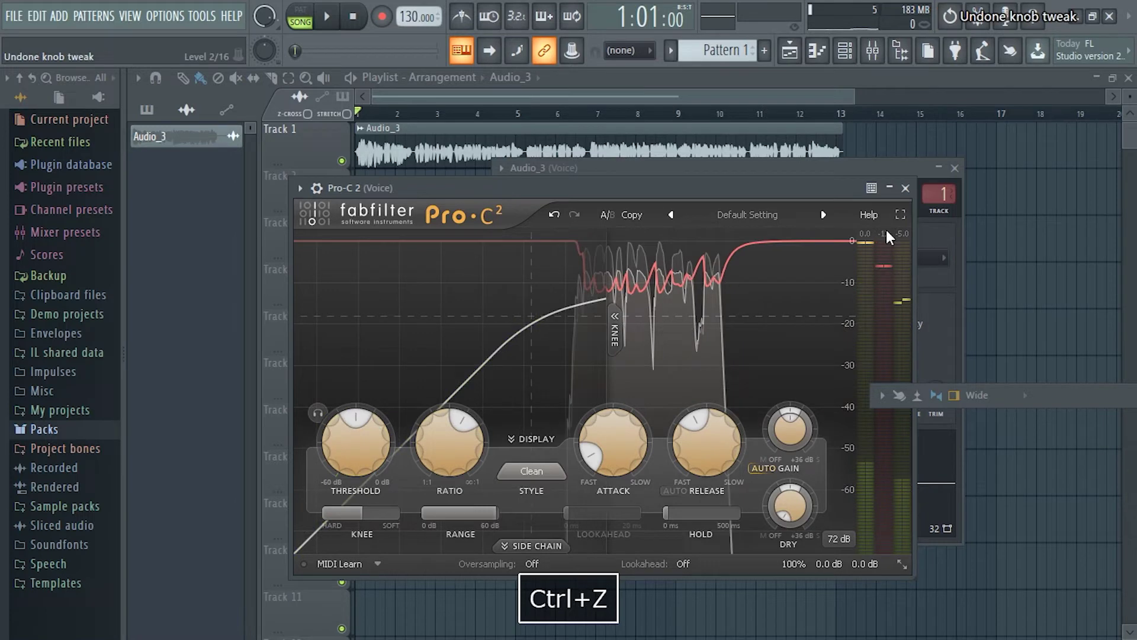
pyautogui.moveTo(847, 188); pyautogui.dragTo(739, 198)
pyautogui.press('space')
pyautogui.press('space')
pyautogui.moveTo(255, 428)
pyautogui.press('space')
pyautogui.press('space')
pyautogui.moveTo(256, 427)
pyautogui.mouseDown()
pyautogui.moveTo(271, 436)
pyautogui.moveTo(251, 422)
pyautogui.mouseUp()
pyautogui.press('space')
# Stop playback, close Pro-C 2, load Pro-DS into the second effect slot of the Voice track and arrange the windows
pyautogui.press('space')
pyautogui.press('space')
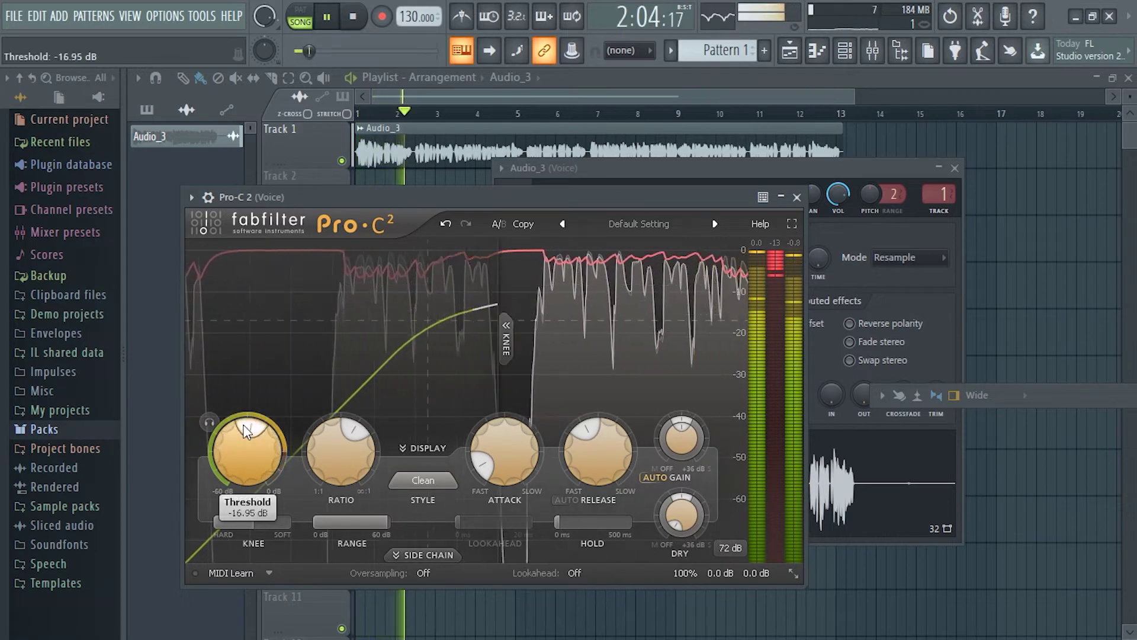
pyautogui.press('space')
pyautogui.rightClick(249, 416)
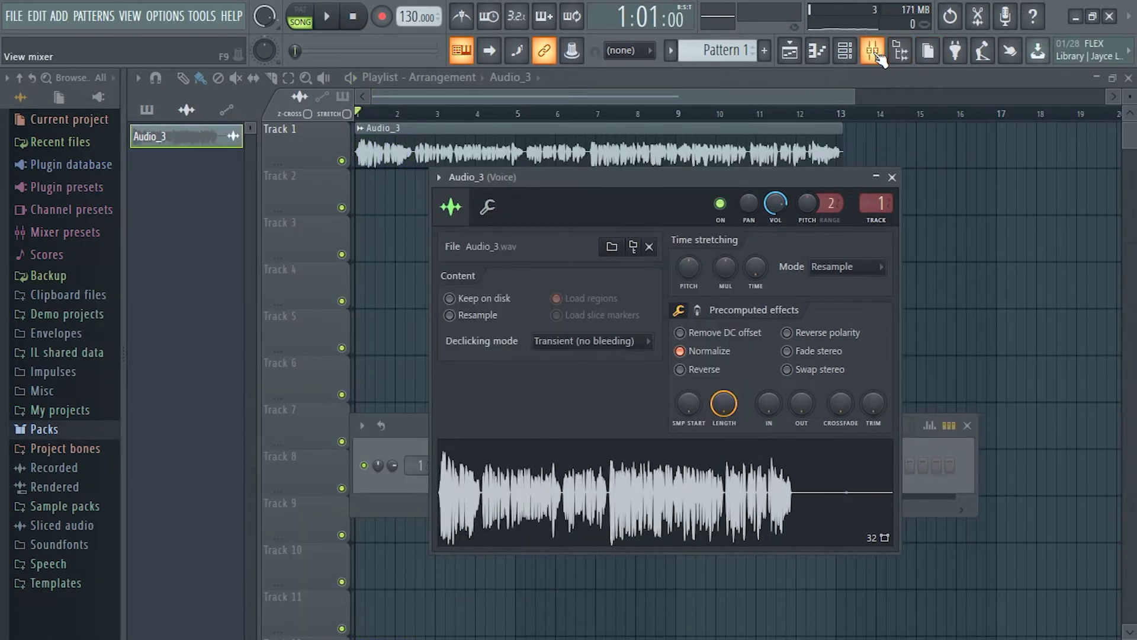
pyautogui.moveTo(1064, 400); pyautogui.dragTo(775, 380)
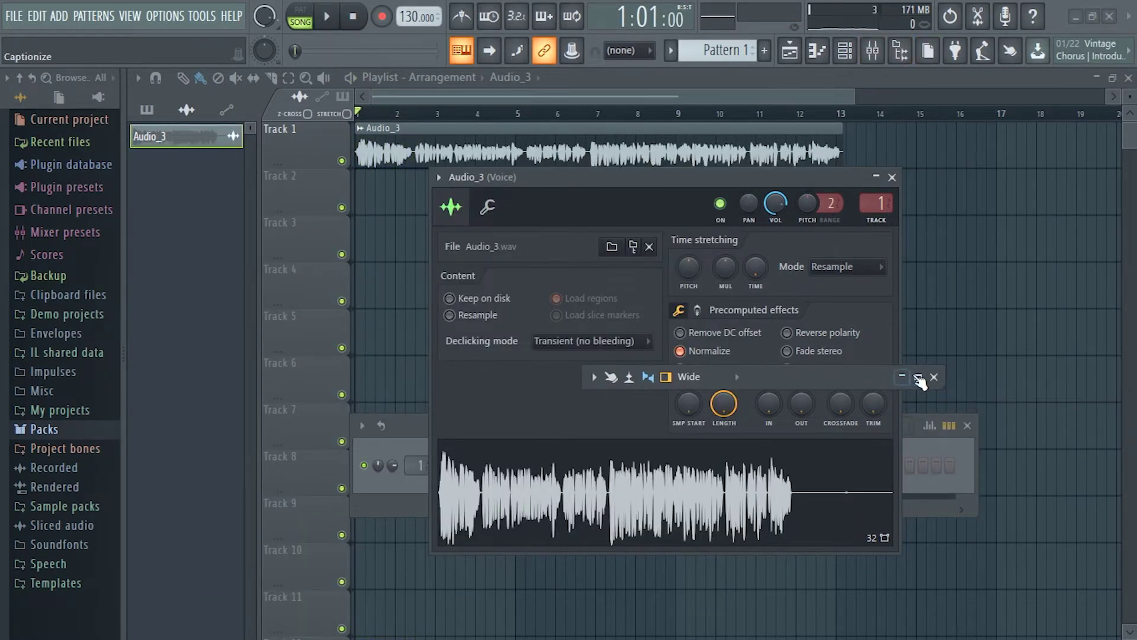
pyautogui.click(918, 377)
pyautogui.moveTo(683, 374); pyautogui.dragTo(726, 100)
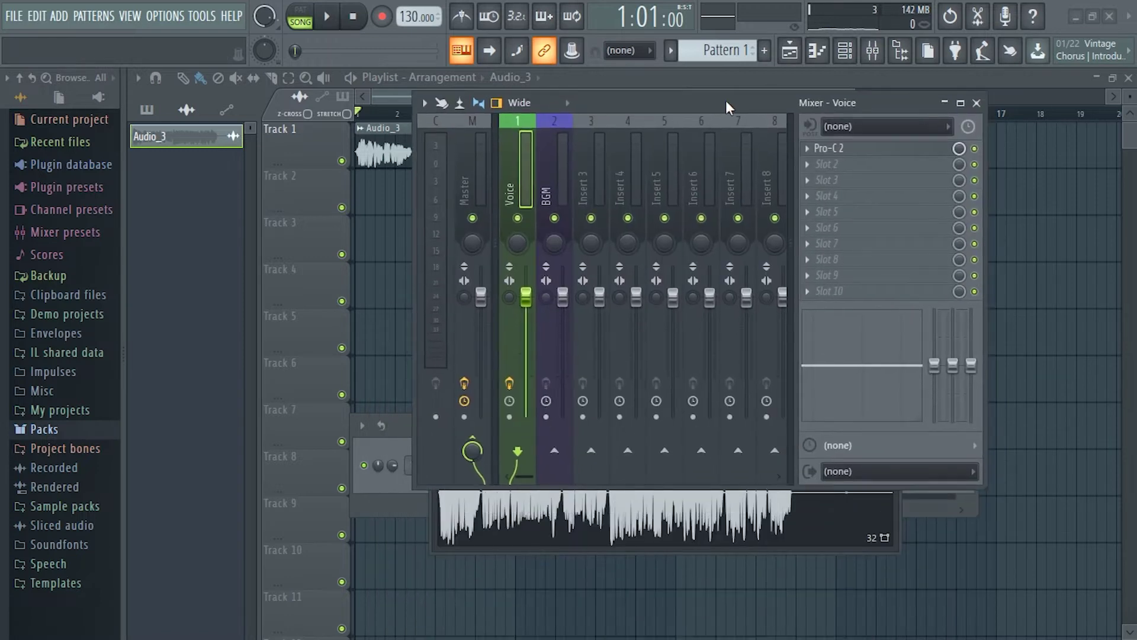
pyautogui.click(809, 169)
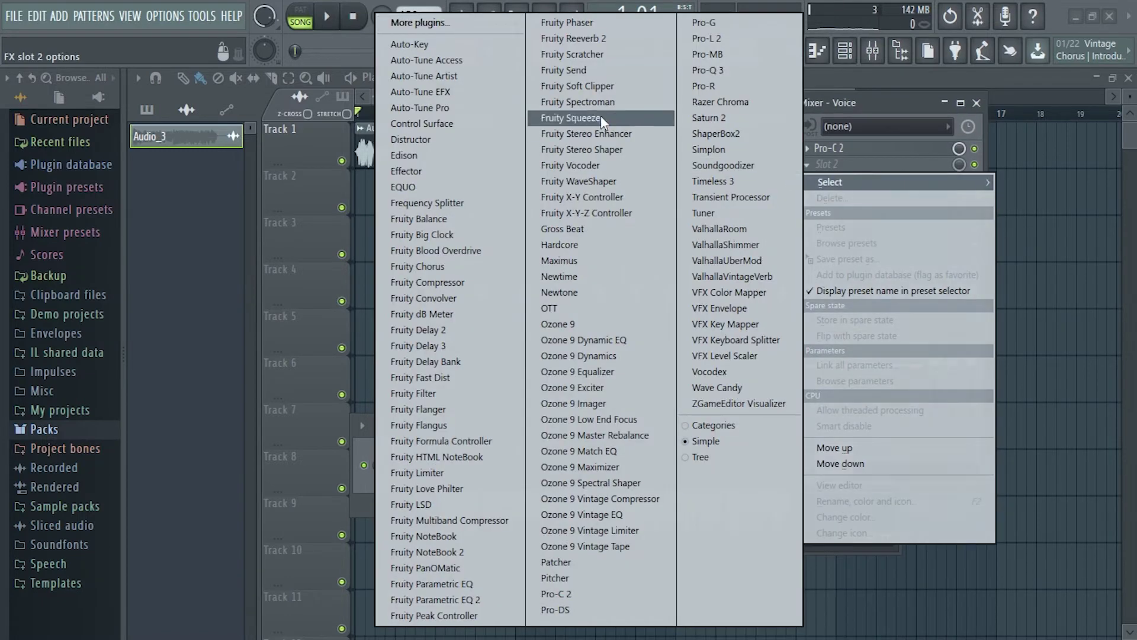
pyautogui.click(581, 604)
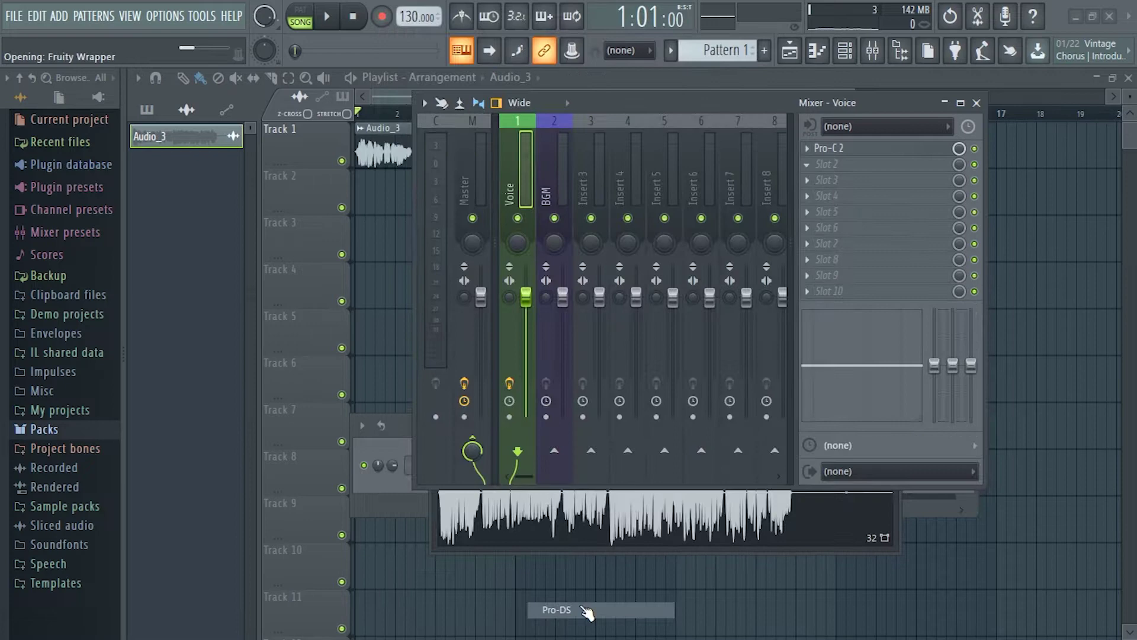
pyautogui.moveTo(608, 106); pyautogui.dragTo(967, 148)
pyautogui.moveTo(561, 268); pyautogui.dragTo(507, 154)
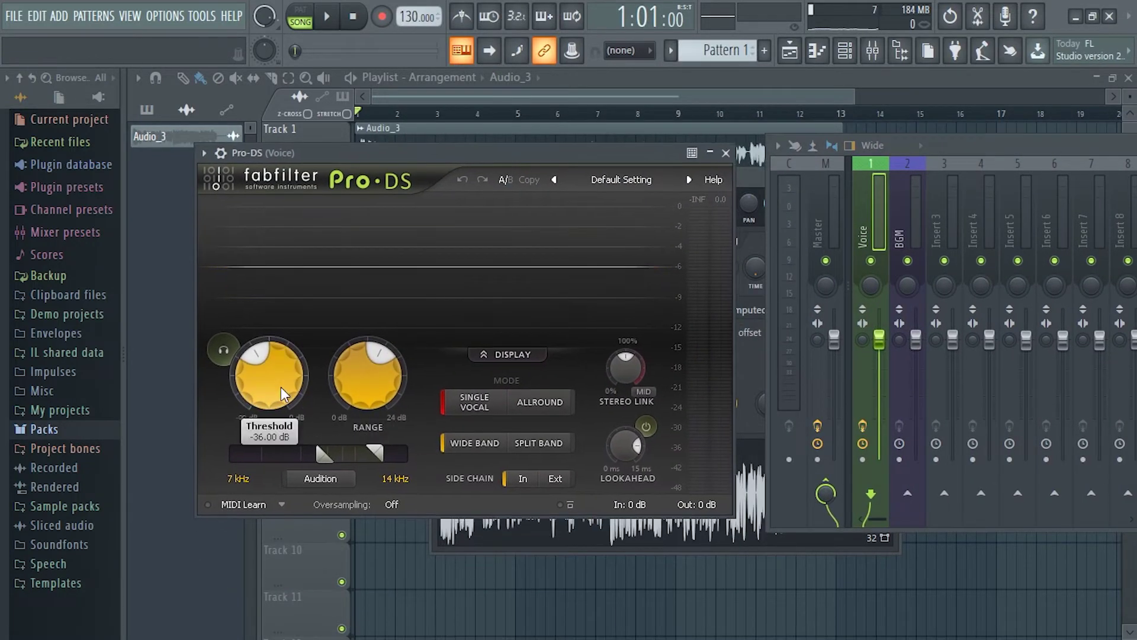
# Play the voice through Pro-DS, lower the threshold to -47.83 dB, raise the range slightly and close the plugin window
pyautogui.press('space')
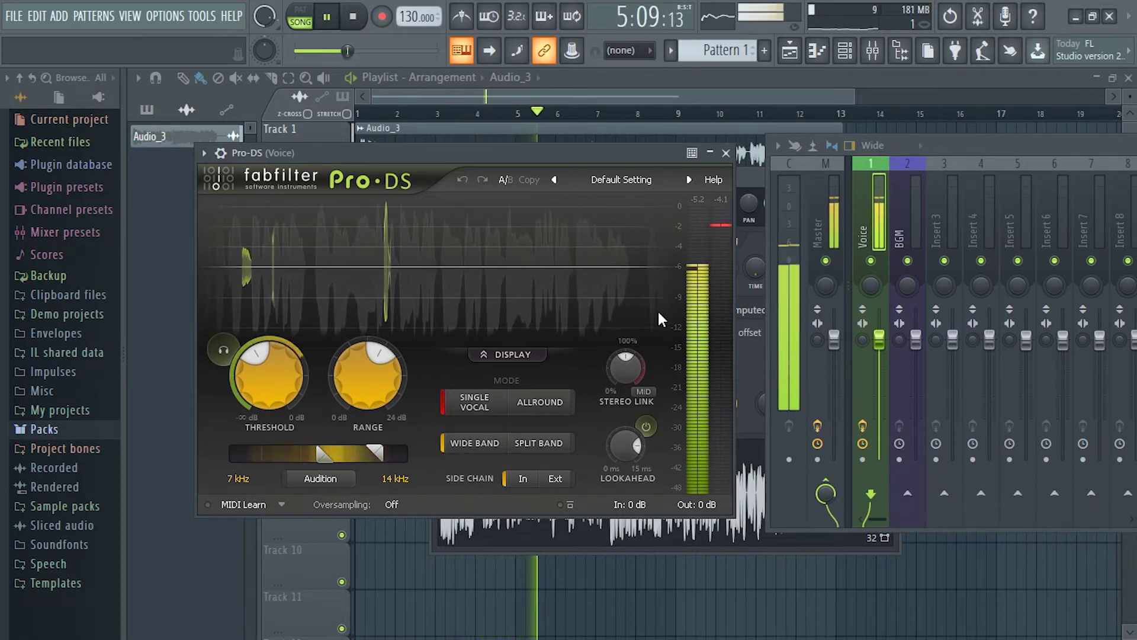
pyautogui.press('space')
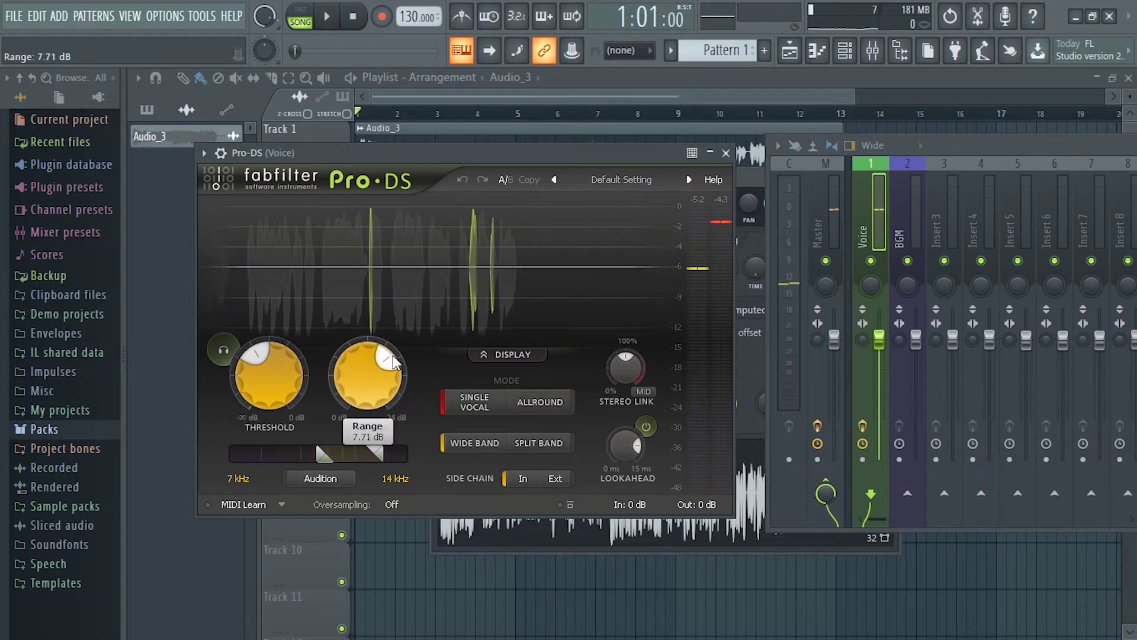
pyautogui.moveTo(255, 357); pyautogui.dragTo(248, 378)
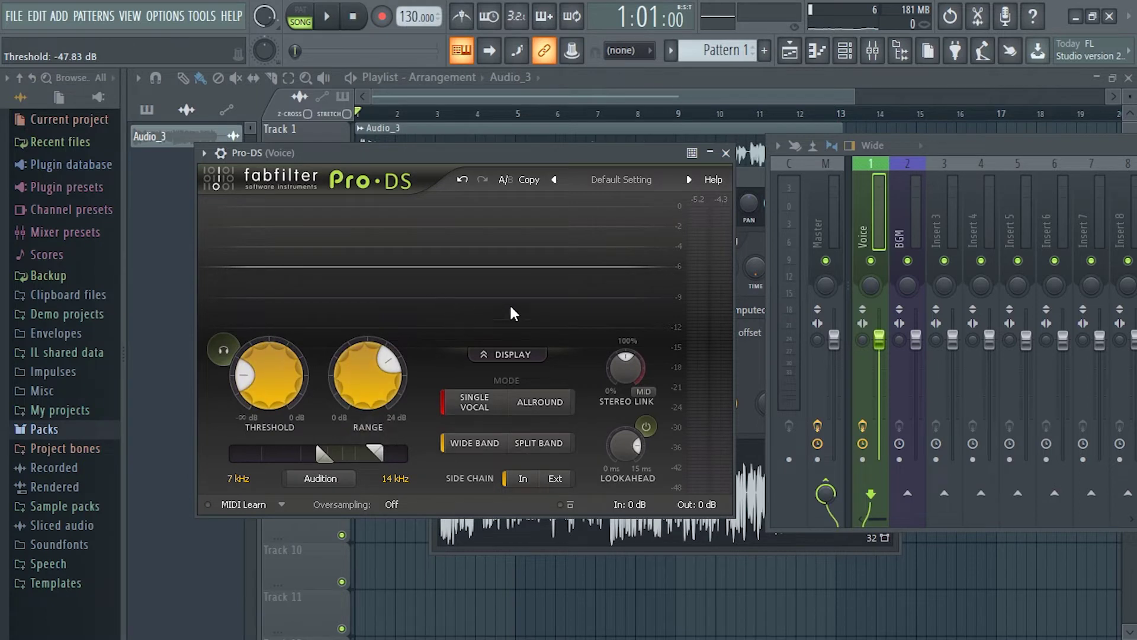
pyautogui.moveTo(644, 151); pyautogui.dragTo(623, 155)
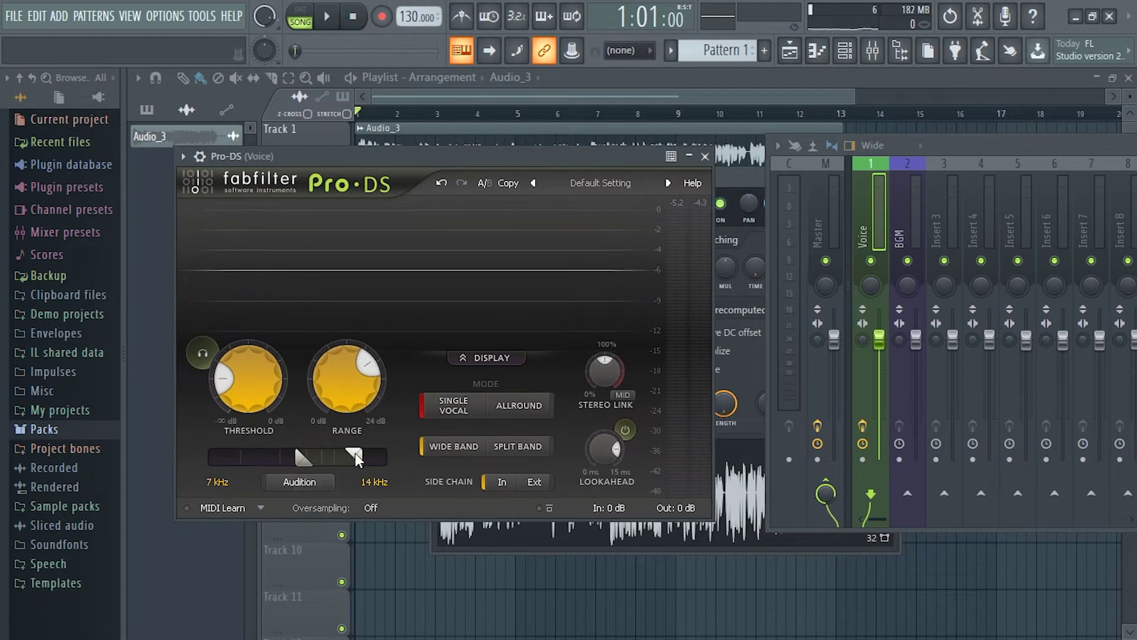
pyautogui.click(705, 157)
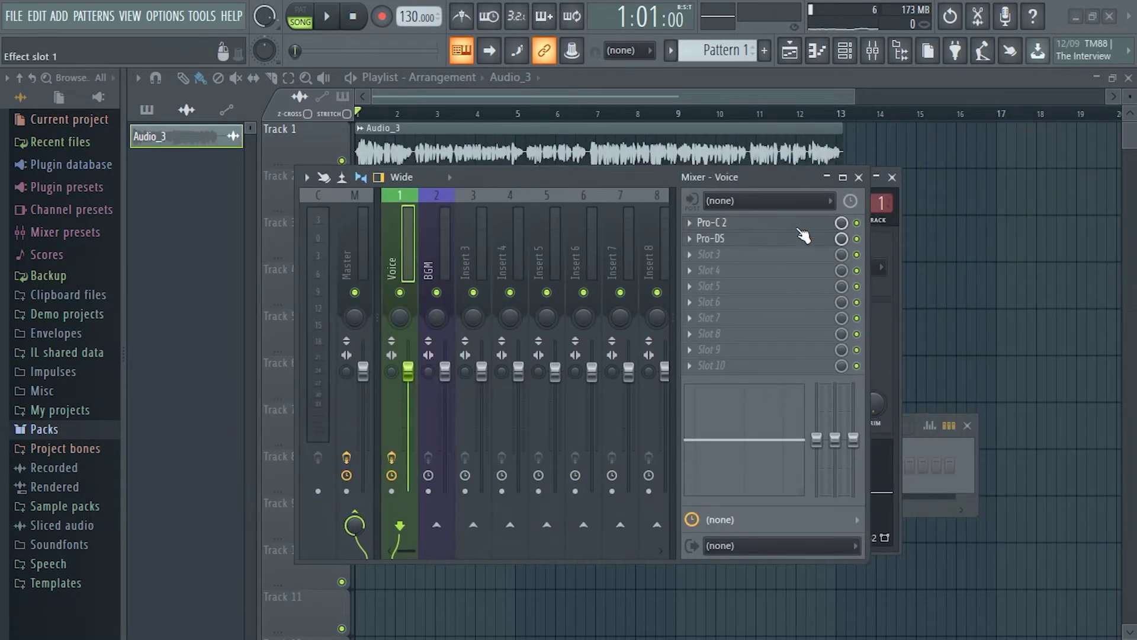
# Load Fruity Parametric EQ 2 into the third effect slot of the Voice track, continuing past the version warning
pyautogui.click(691, 265)
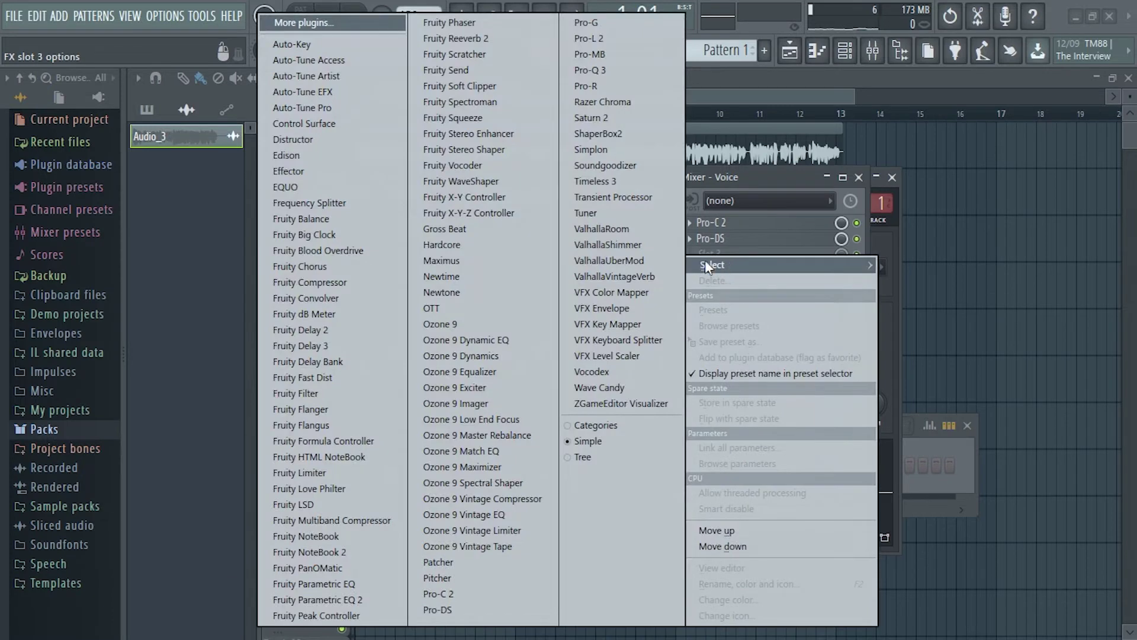
pyautogui.click(353, 600)
pyautogui.click(553, 420)
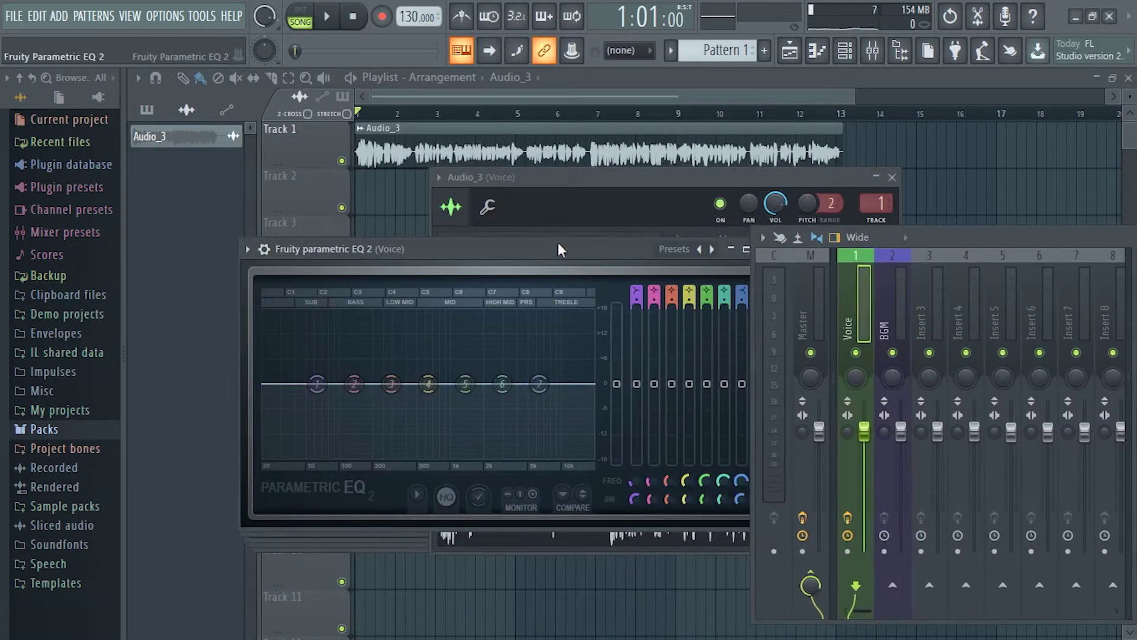
pyautogui.moveTo(560, 248); pyautogui.dragTo(499, 196)
# Shape the voice EQ during playback: boost the band 7 treble, lift band 2, dip bands 4 to 6 and cut the band 1 lows
pyautogui.press('space')
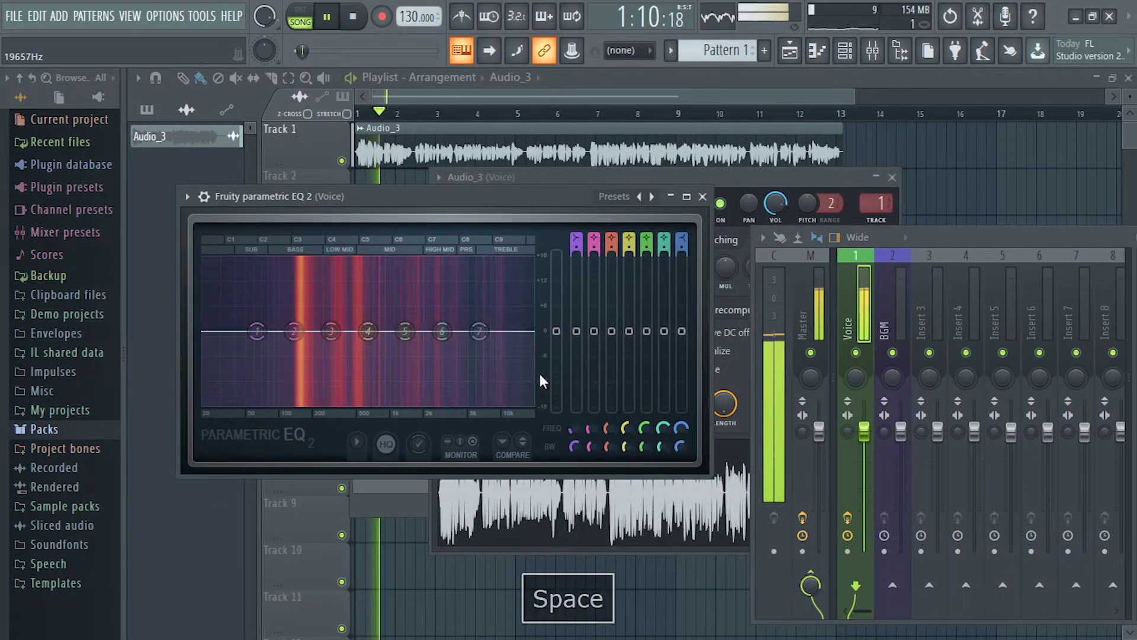
pyautogui.moveTo(681, 331); pyautogui.dragTo(593, 323)
pyautogui.moveTo(332, 331); pyautogui.dragTo(331, 330)
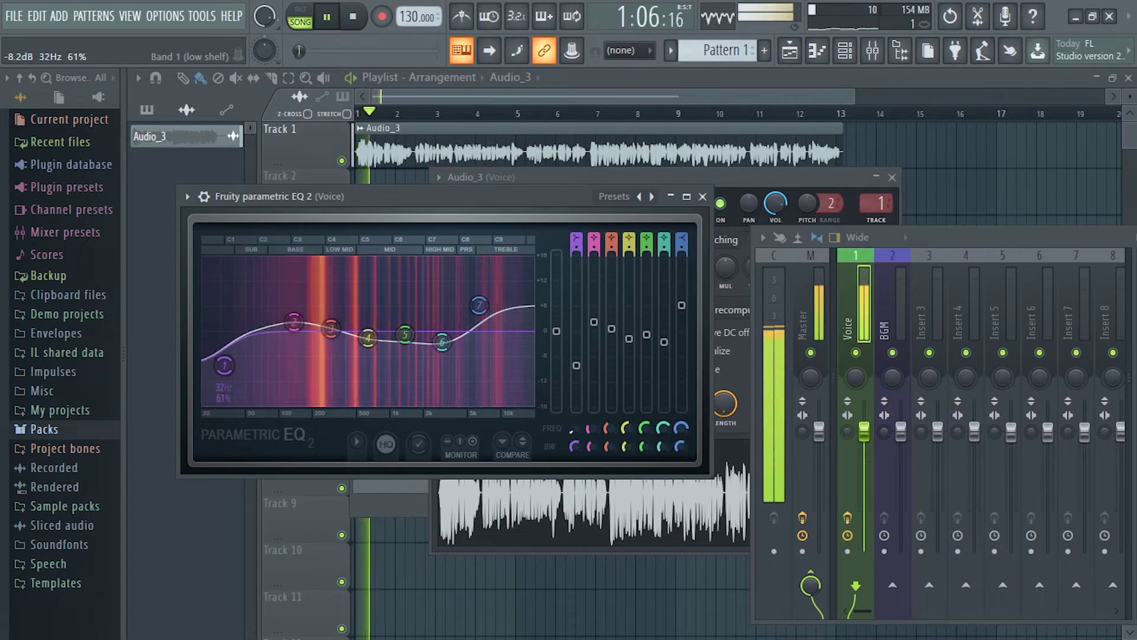
pyautogui.moveTo(592, 355); pyautogui.dragTo(591, 365)
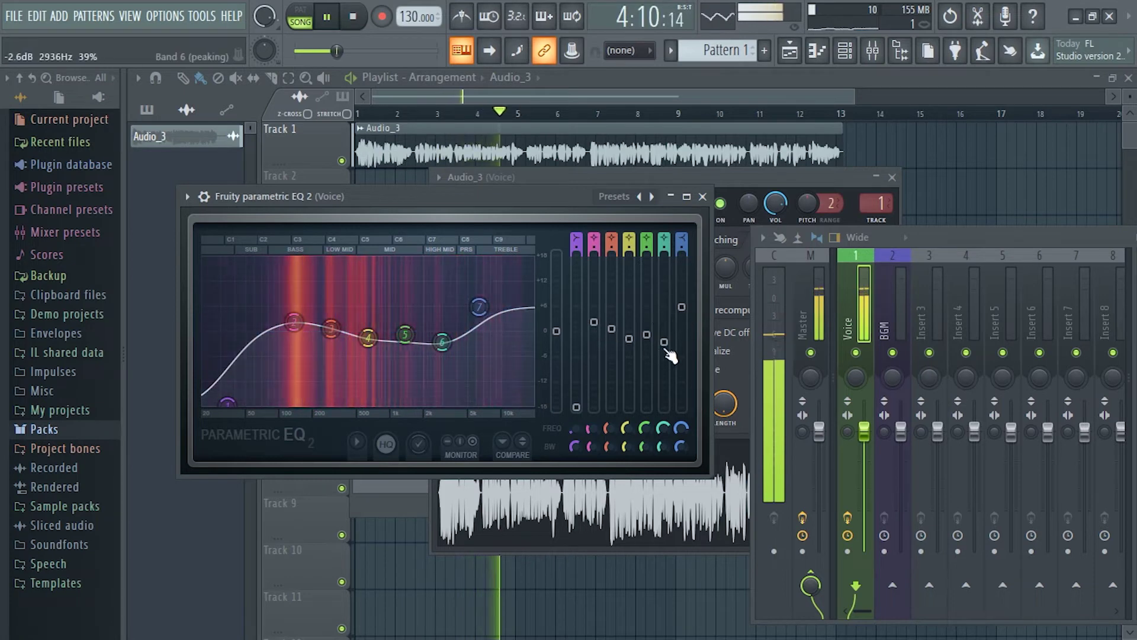
pyautogui.press('space')
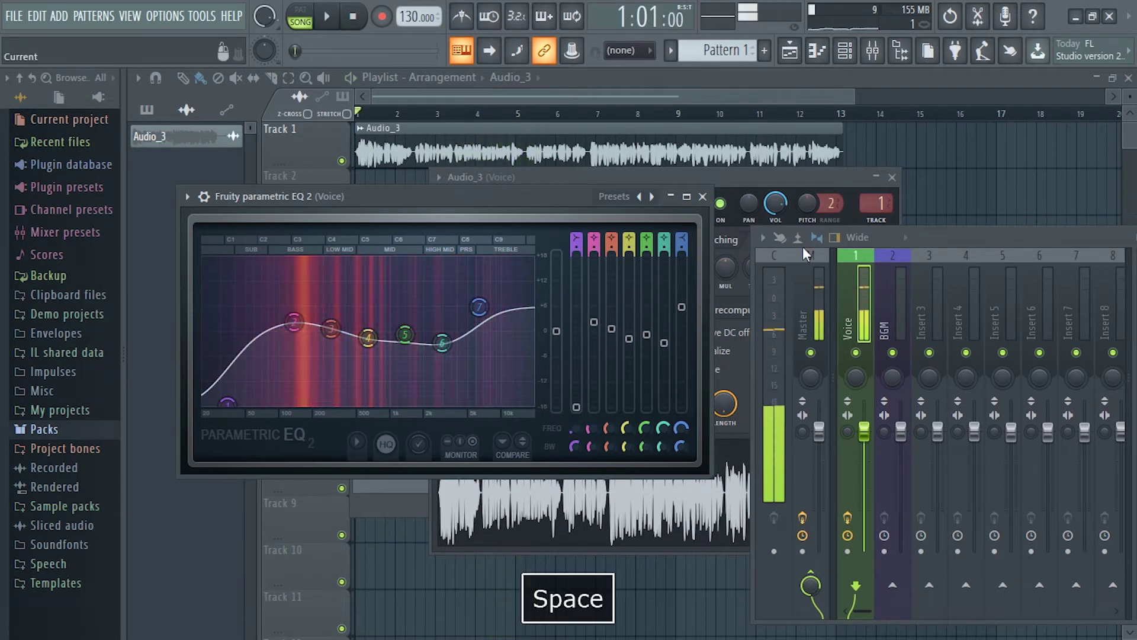
# With the voice playing, dip bands 3 and 4, drop the band 1 low shelf to its minimum and ease the band 7 boost
pyautogui.press('space')
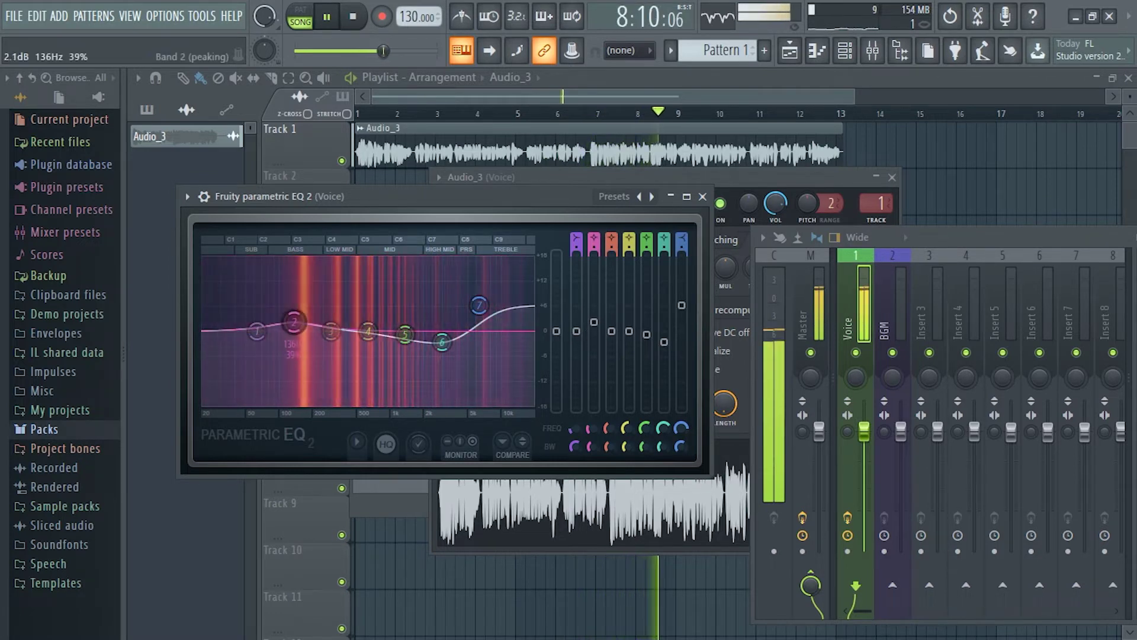
pyautogui.moveTo(612, 331); pyautogui.dragTo(629, 336)
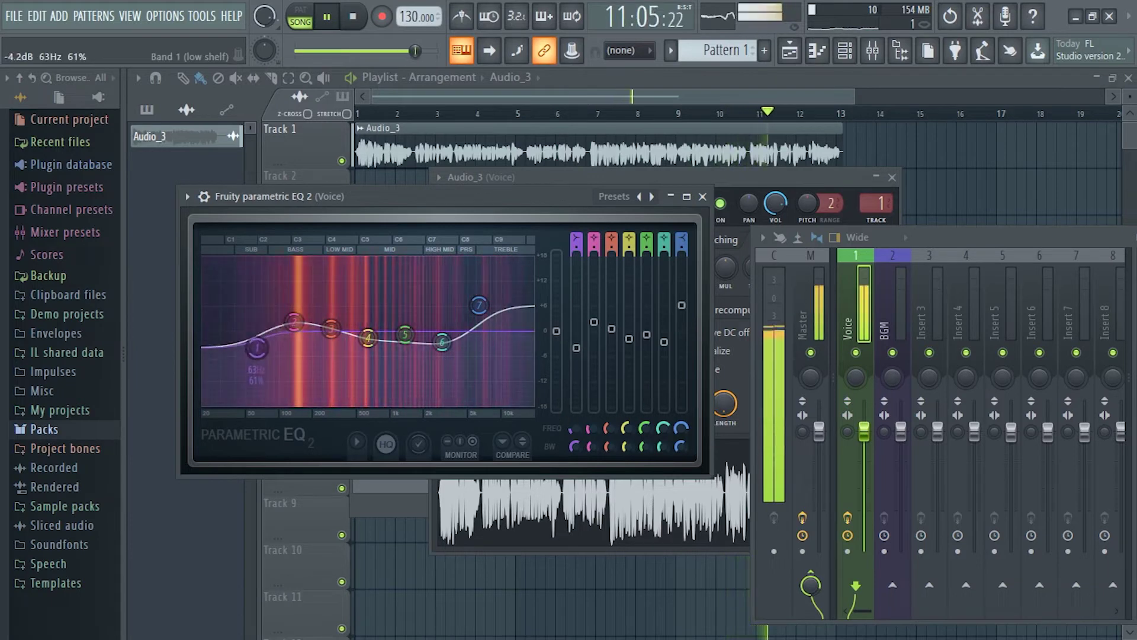
pyautogui.moveTo(576, 363); pyautogui.dragTo(576, 365)
pyautogui.moveTo(575, 429); pyautogui.dragTo(575, 446)
pyautogui.moveTo(210, 365); pyautogui.dragTo(227, 405)
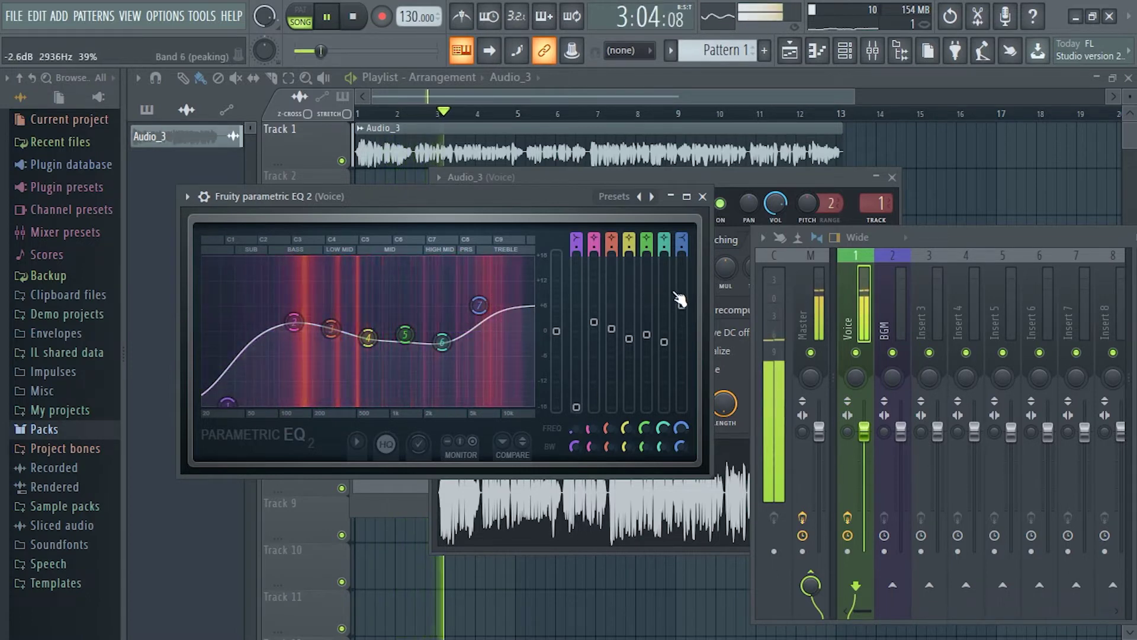
pyautogui.moveTo(681, 306); pyautogui.dragTo(682, 307)
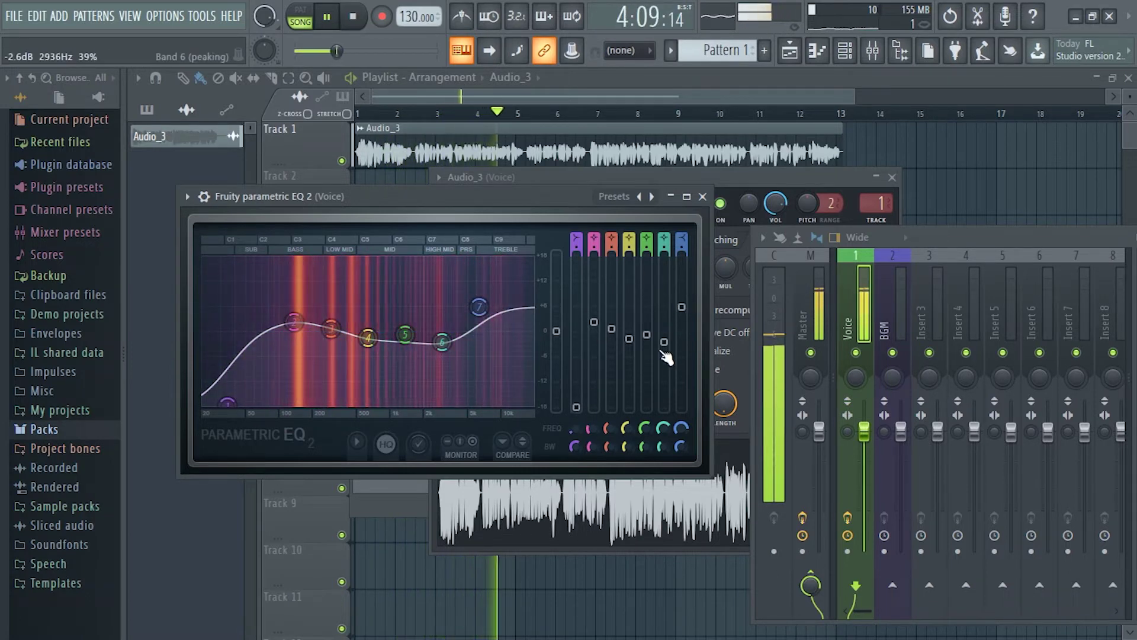
pyautogui.press('space')
# Load a second Fruity Parametric EQ 2 into the fourth effect slot of the Voice track, continuing past the version warning
pyautogui.moveTo(942, 236); pyautogui.dragTo(539, 185)
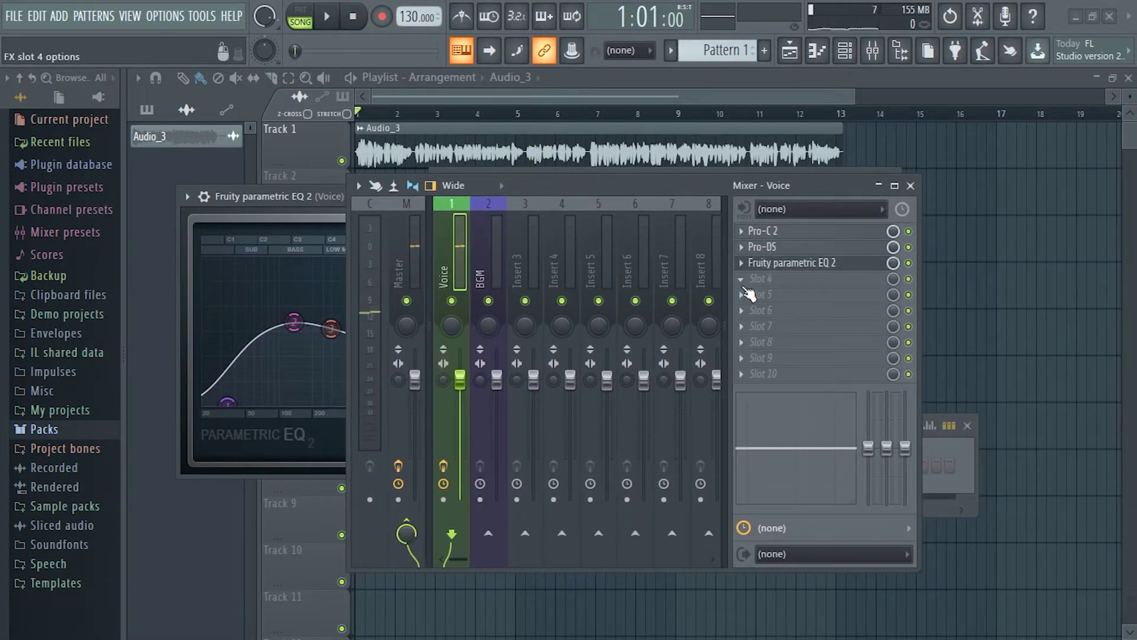
pyautogui.click(747, 289)
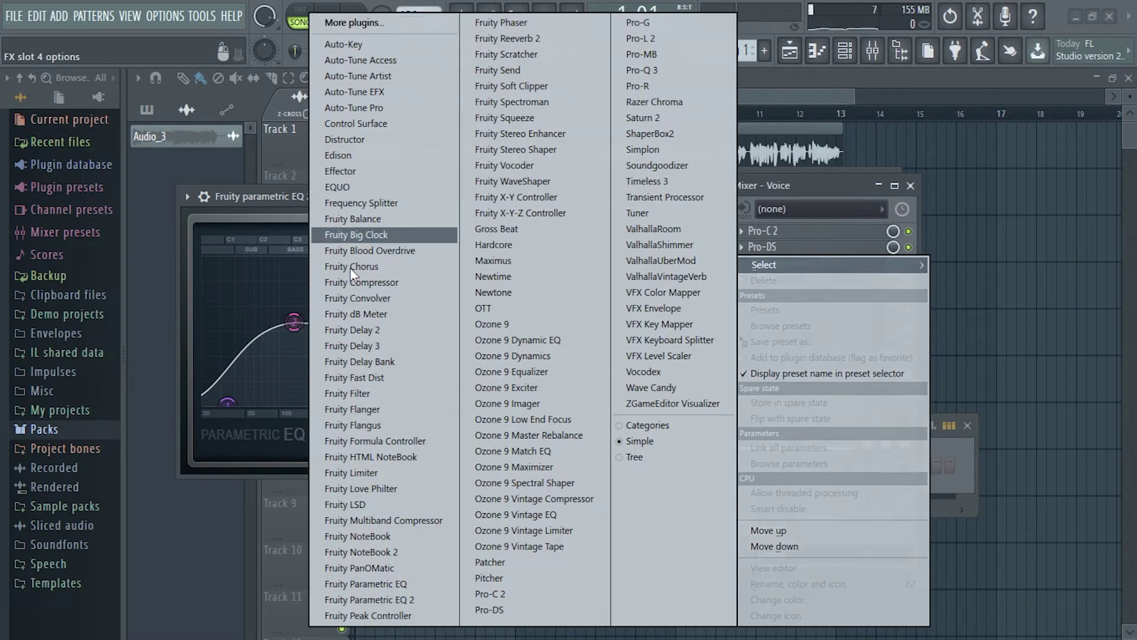
pyautogui.click(407, 601)
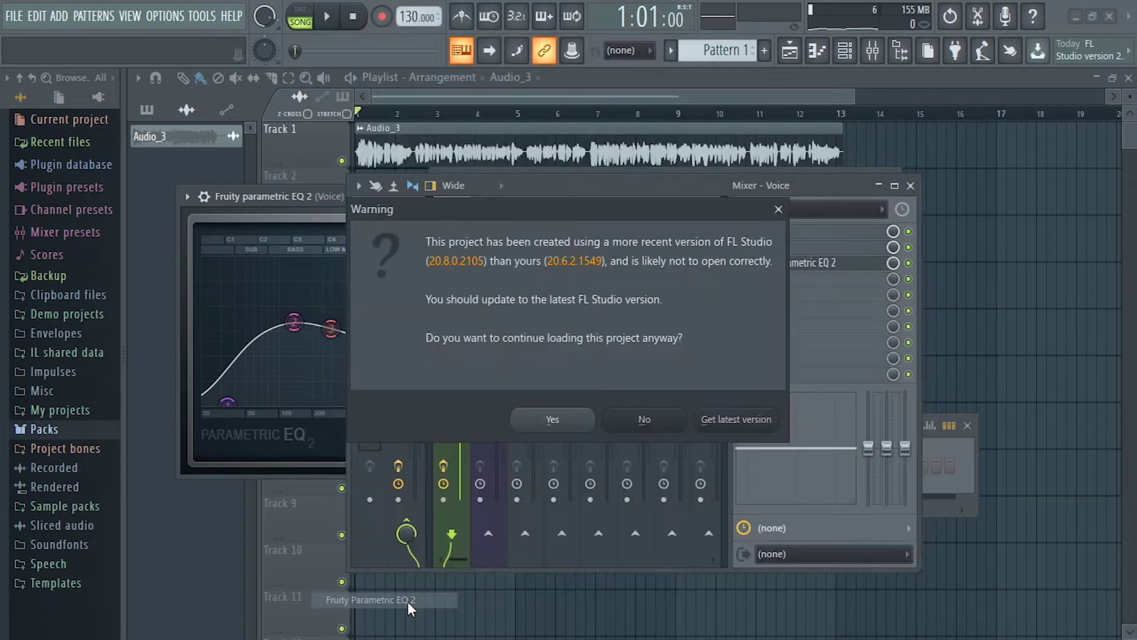
pyautogui.click(574, 423)
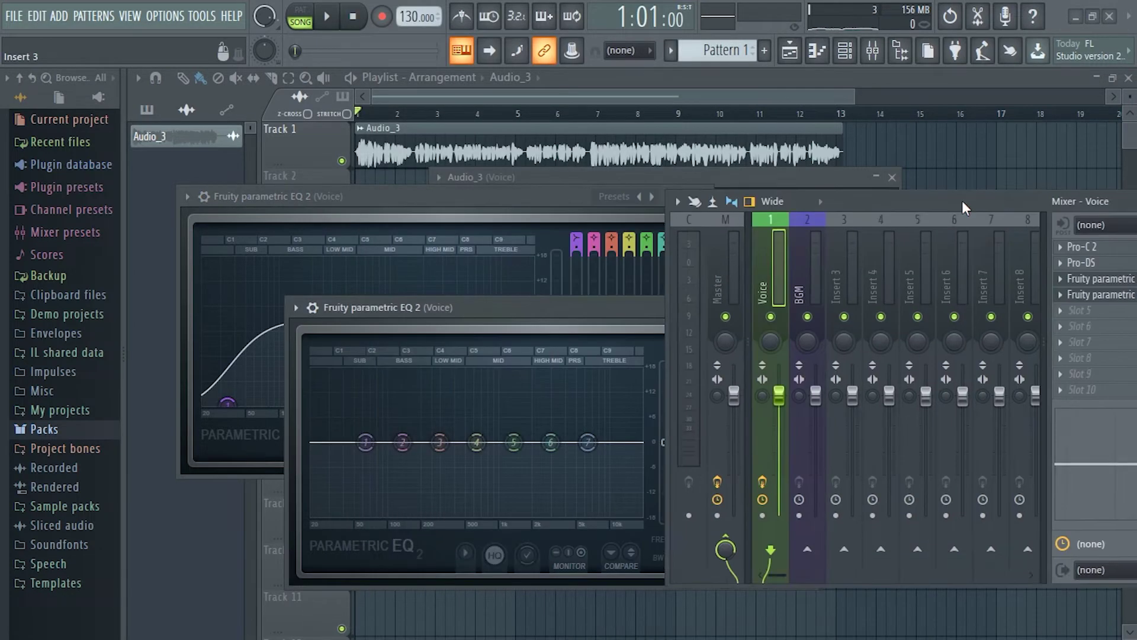
pyautogui.moveTo(645, 306); pyautogui.dragTo(629, 254)
# During playback, sweep a narrow band 6 peak to the harsh treble at 7070 Hz, then cut it to -4.3 dB
pyautogui.press('space')
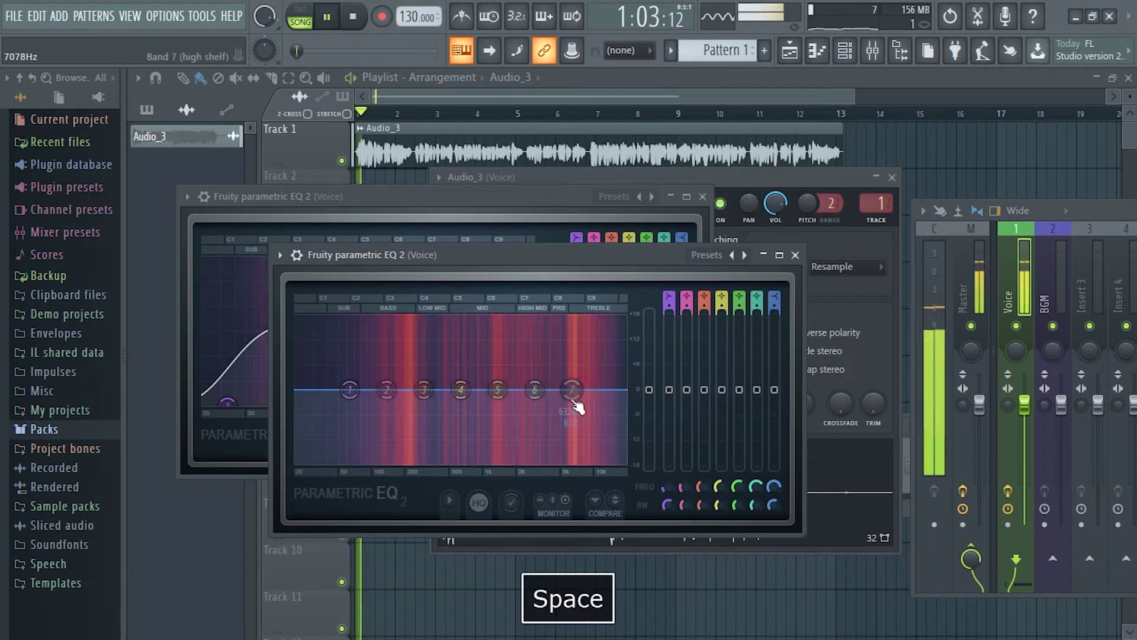
pyautogui.moveTo(535, 389); pyautogui.dragTo(578, 318)
pyautogui.scroll(5, 539, 352)
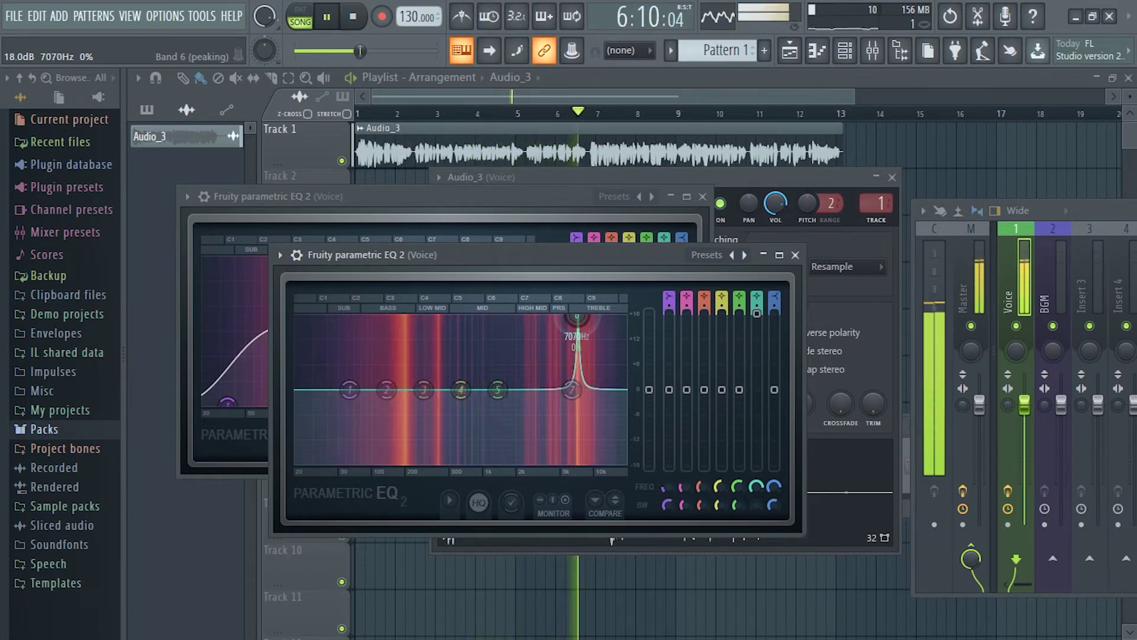
pyautogui.moveTo(760, 323); pyautogui.dragTo(757, 408)
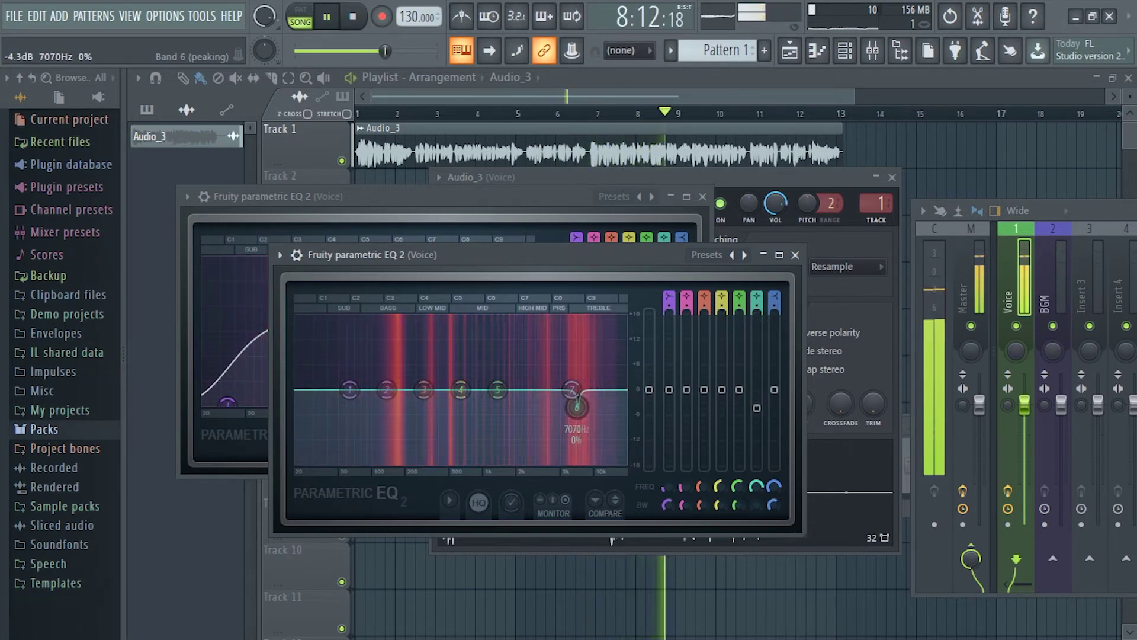
# Add a narrow band 5 cut just above band 6, lower the band 1 low shelf at about 42 Hz and close the second EQ
pyautogui.moveTo(499, 394); pyautogui.dragTo(591, 318)
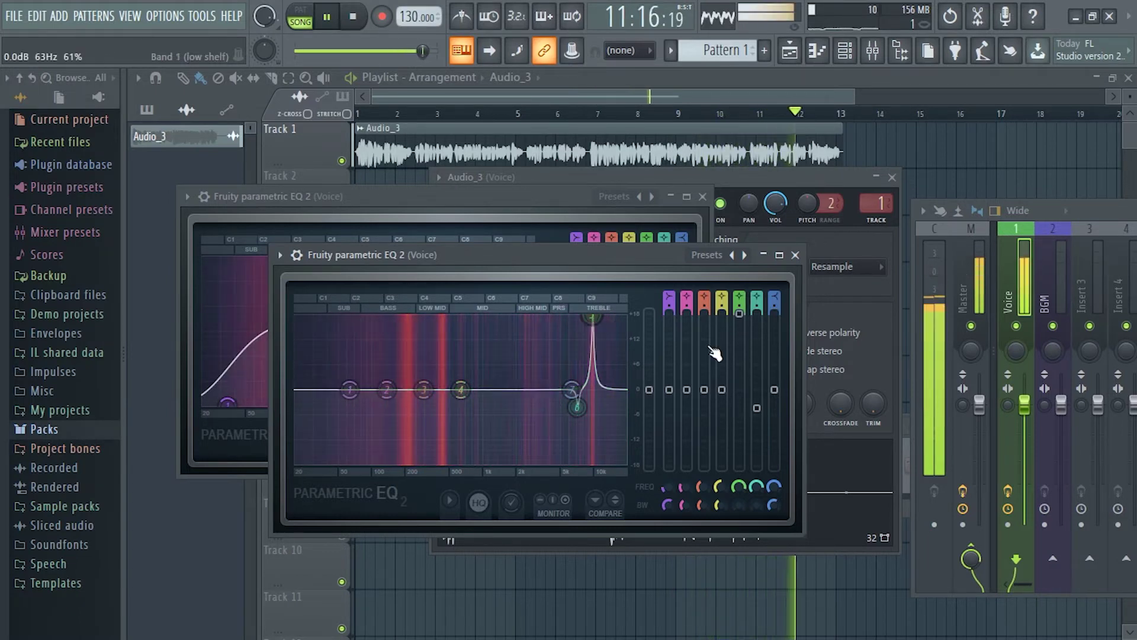
pyautogui.moveTo(740, 314); pyautogui.dragTo(740, 390)
pyautogui.moveTo(592, 400); pyautogui.dragTo(592, 403)
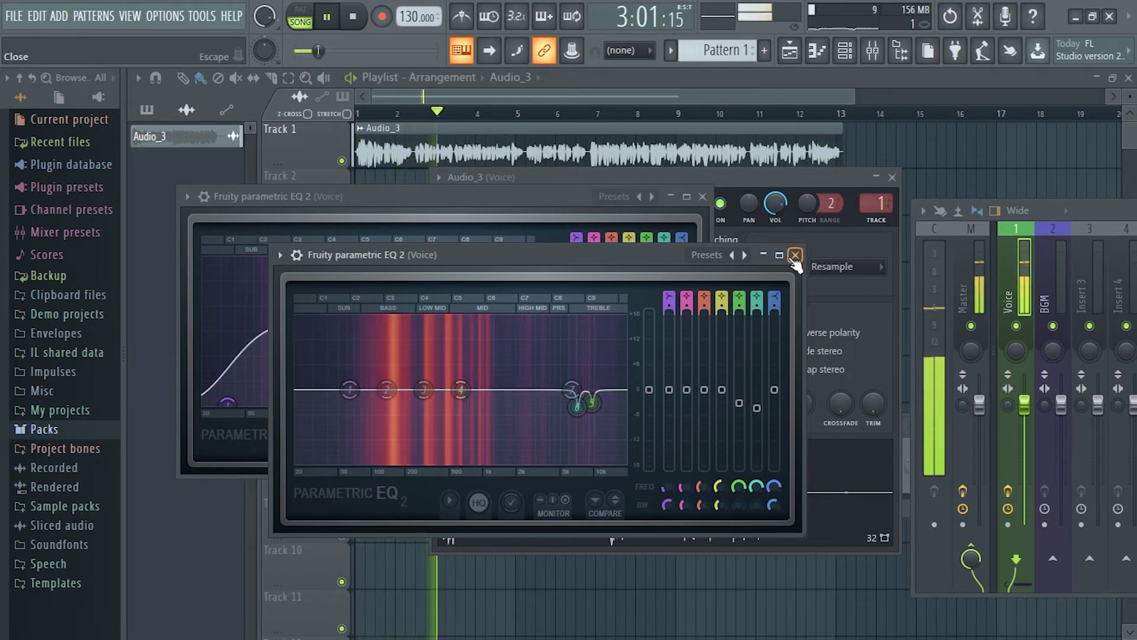
pyautogui.moveTo(340, 405)
pyautogui.mouseDown()
pyautogui.moveTo(323, 388)
pyautogui.moveTo(299, 393)
pyautogui.moveTo(323, 424)
pyautogui.moveTo(339, 421)
pyautogui.moveTo(330, 421)
pyautogui.mouseUp()
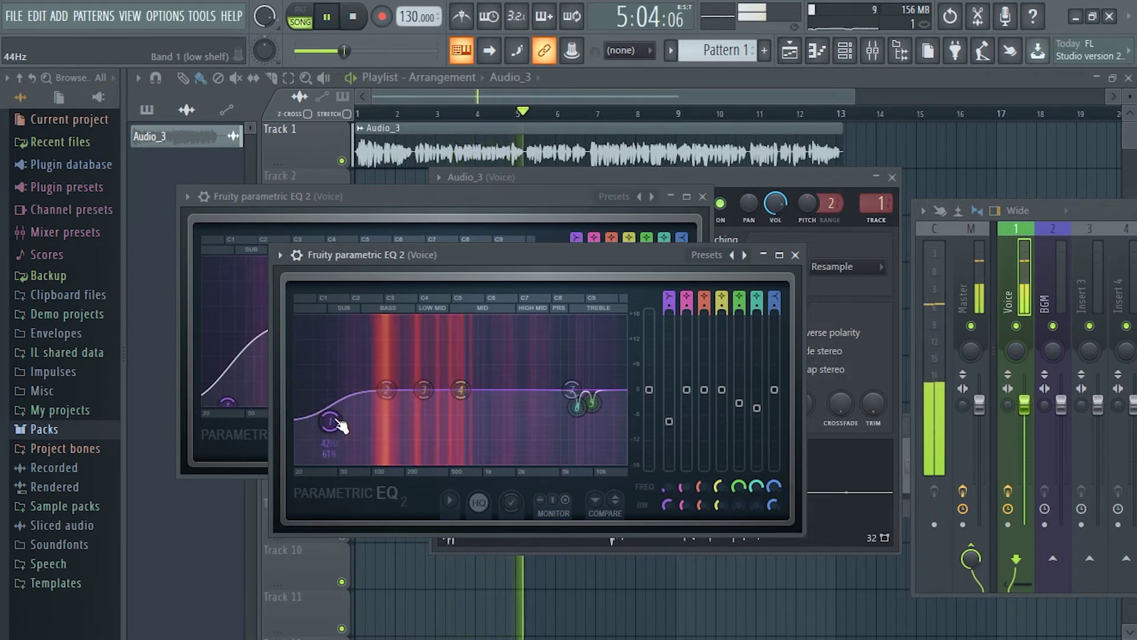
pyautogui.click(795, 255)
# Stop playback and load the OTT multiband compressor into the fifth effect slot of the Voice track
pyautogui.moveTo(1123, 211); pyautogui.dragTo(617, 190)
pyautogui.press('space')
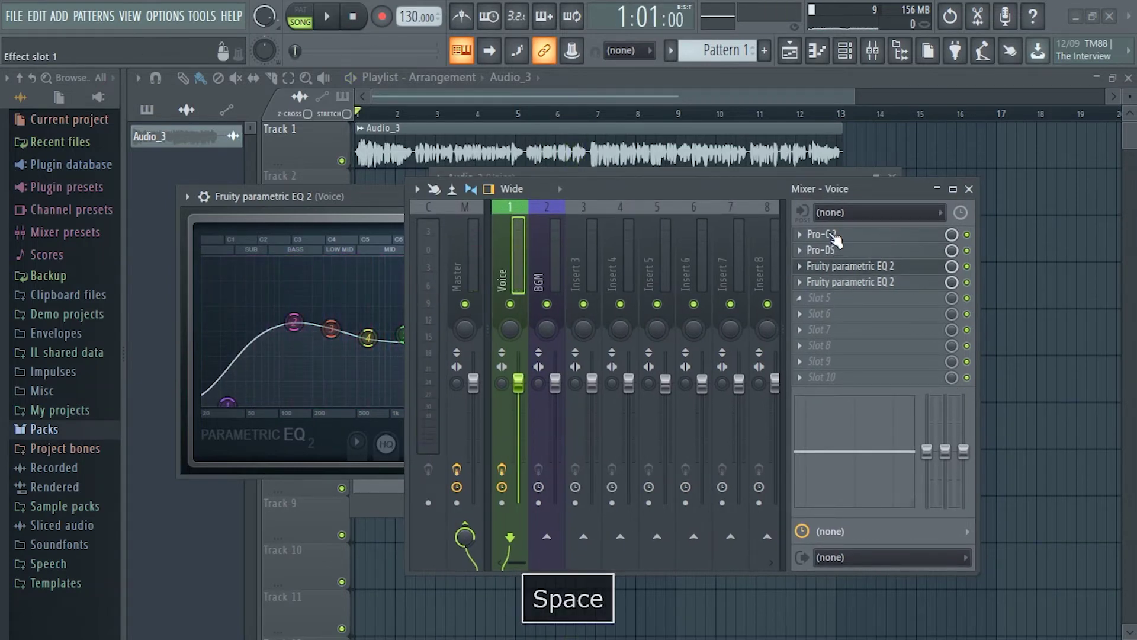
pyautogui.click(803, 303)
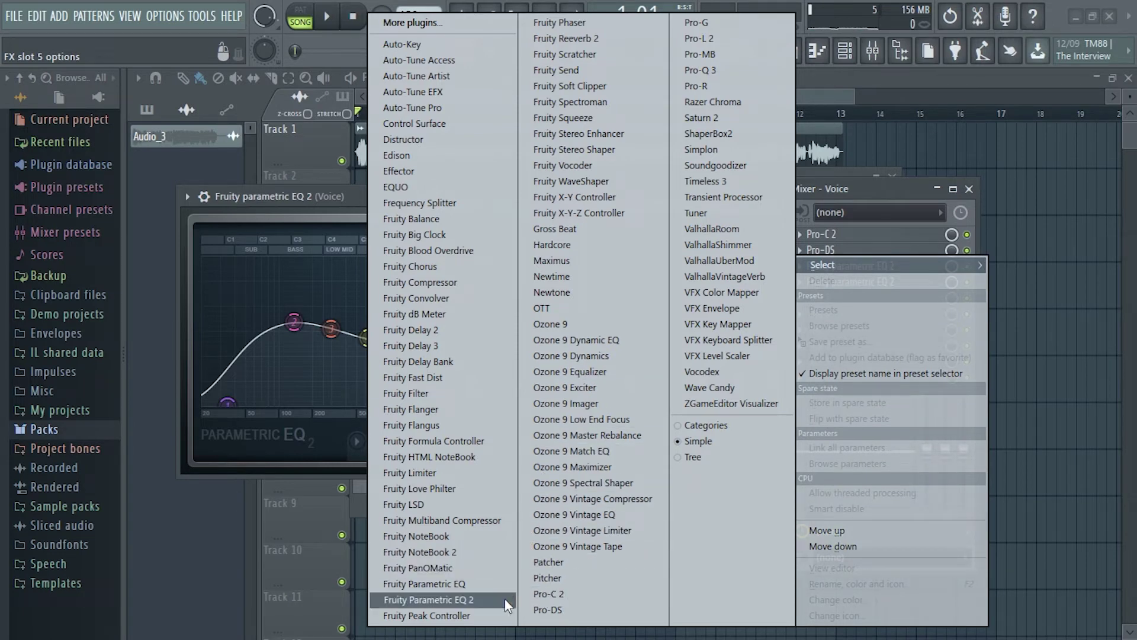
pyautogui.click(549, 307)
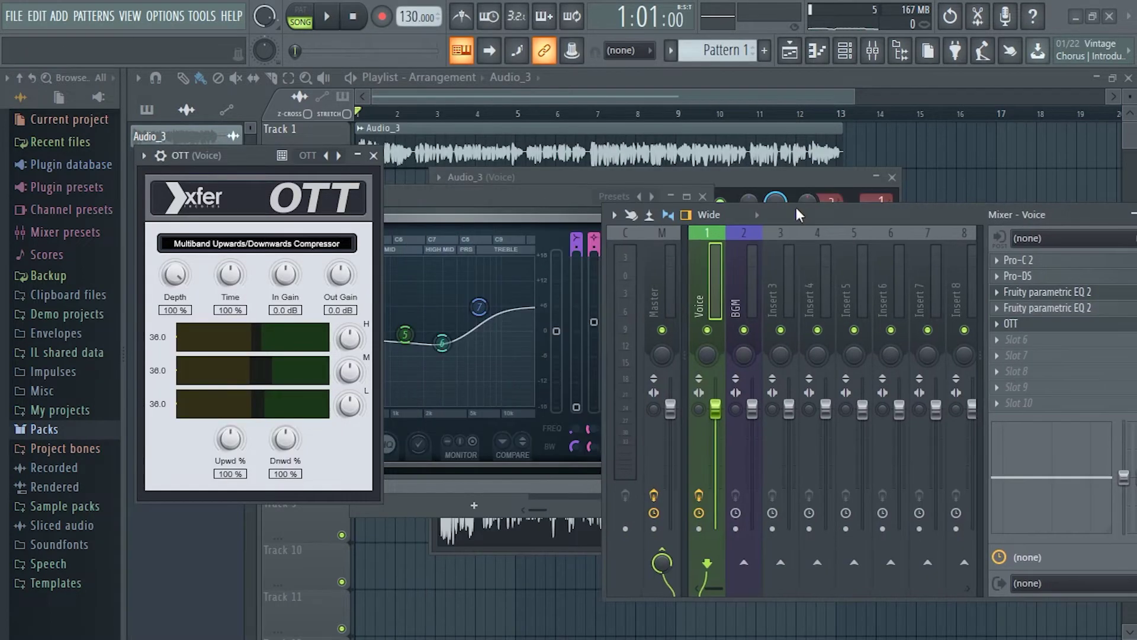
# During playback, set the OTT compressor's depth to 10 % and fine-tune its high-band gain, then stop playback
pyautogui.press('space')
pyautogui.moveTo(252, 152); pyautogui.dragTo(388, 171)
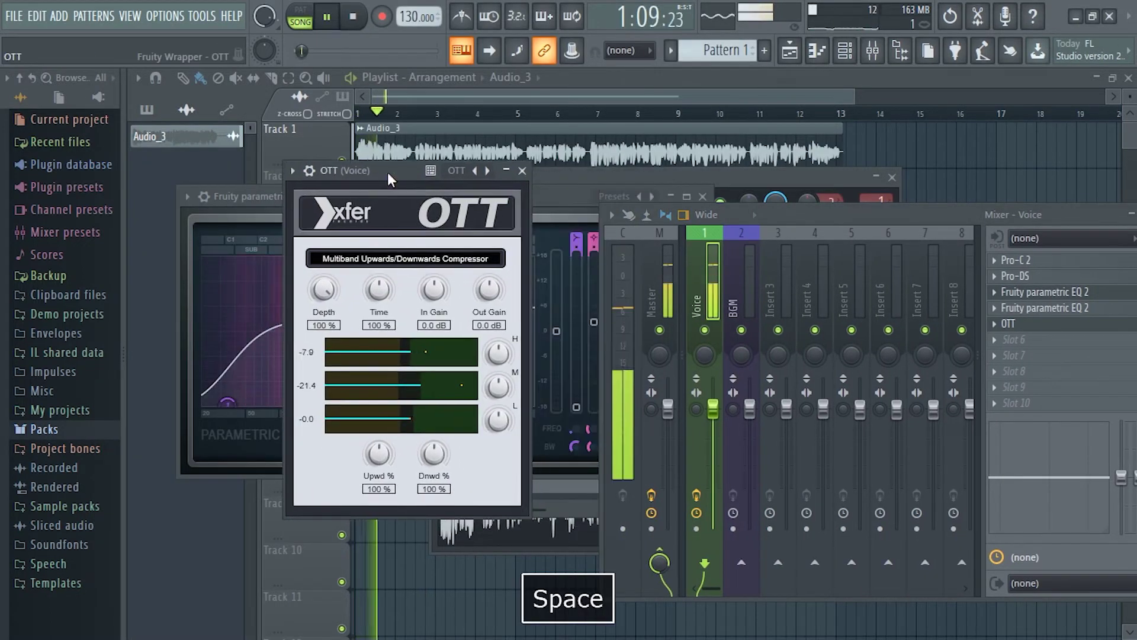
pyautogui.moveTo(499, 354); pyautogui.dragTo(499, 410)
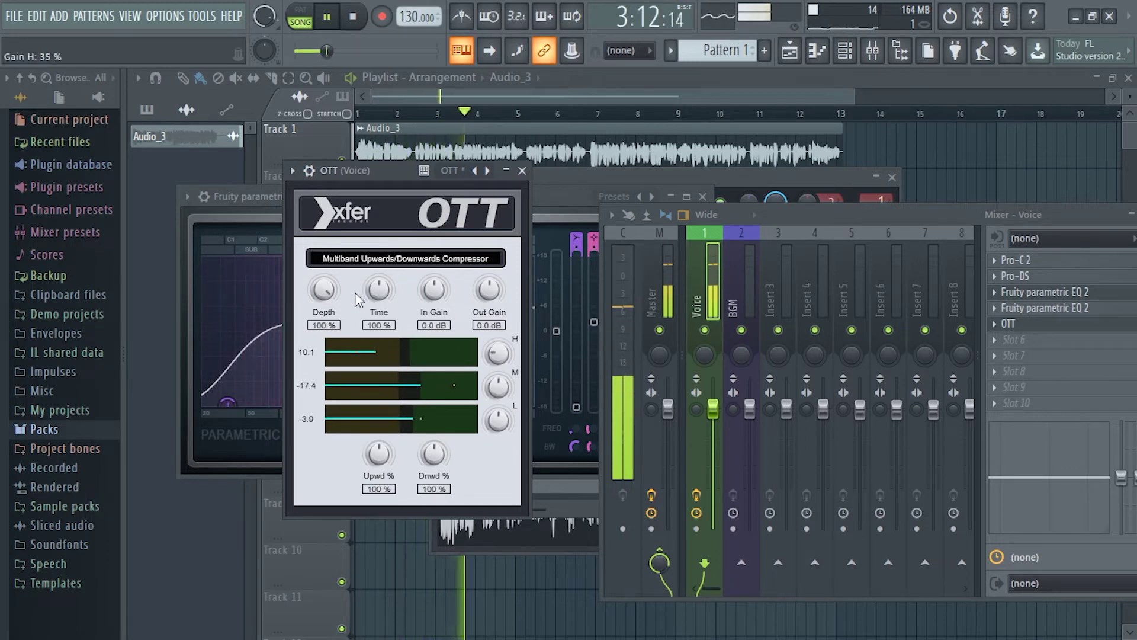
pyautogui.moveTo(331, 293); pyautogui.dragTo(342, 452)
pyautogui.moveTo(496, 354); pyautogui.dragTo(502, 304)
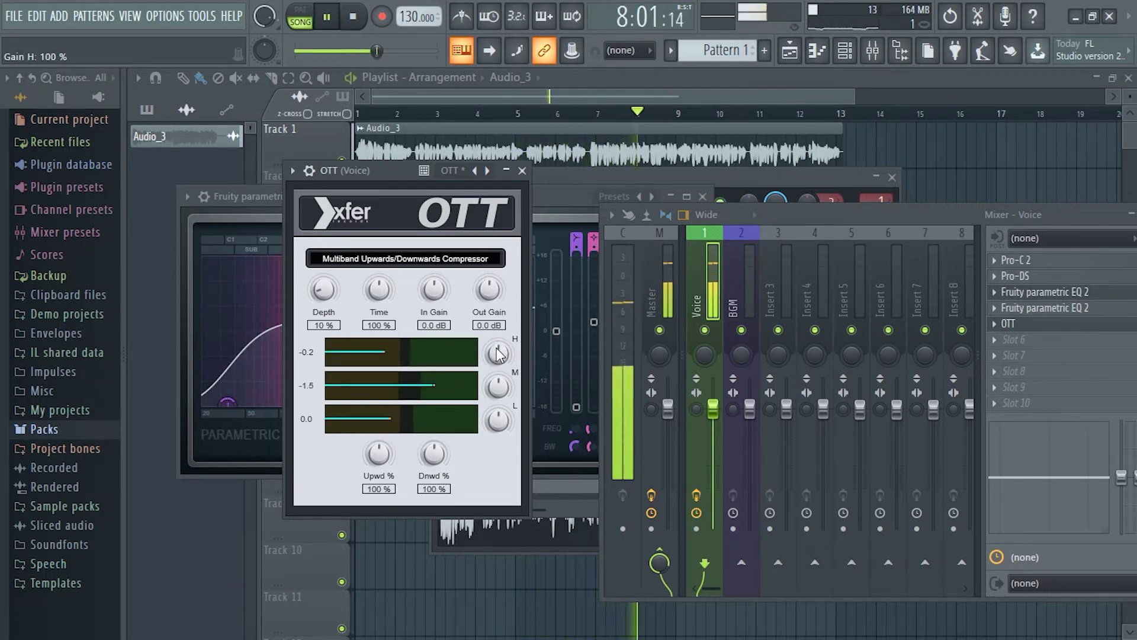
pyautogui.moveTo(497, 350); pyautogui.dragTo(498, 359)
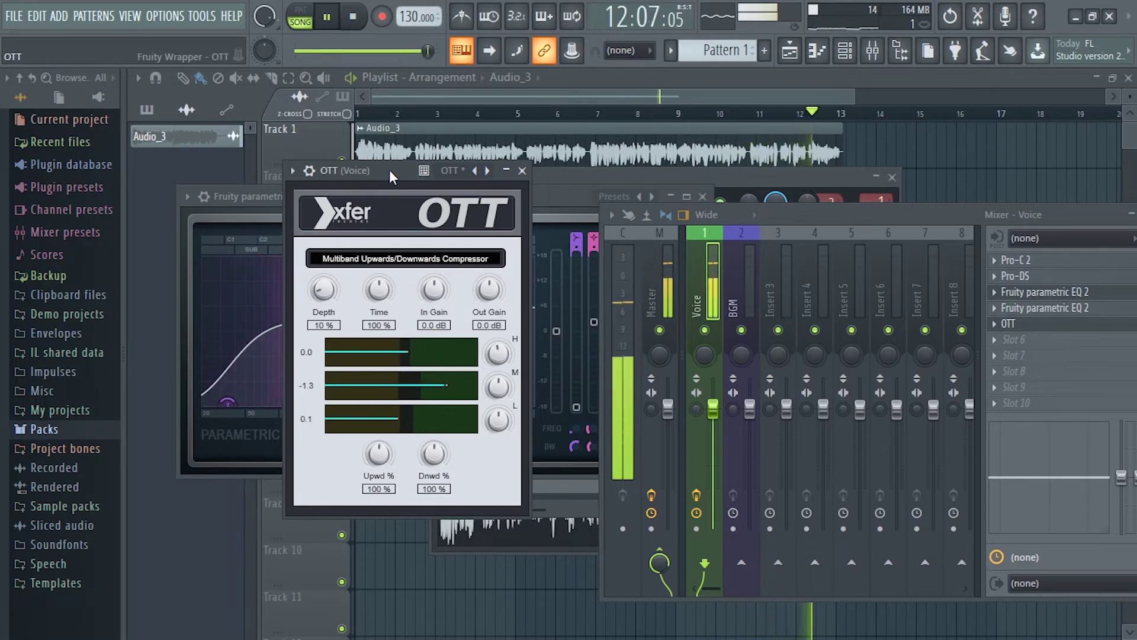
pyautogui.moveTo(390, 170); pyautogui.dragTo(422, 145)
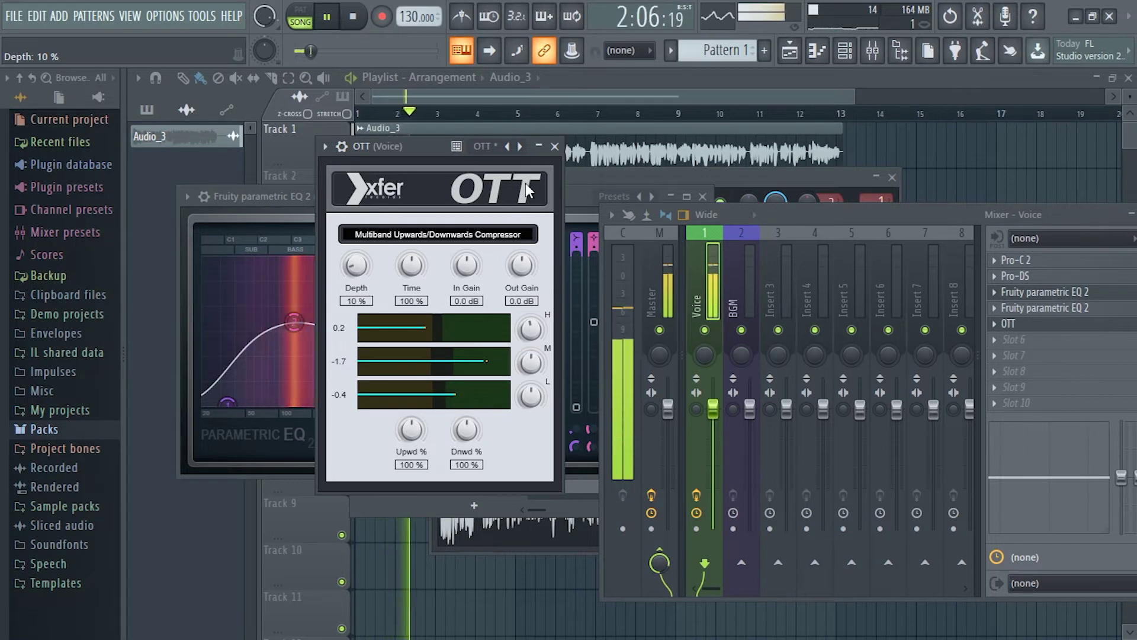
pyautogui.press('space')
# Load ValhallaUberMod into the sixth effect slot of the Voice track and move the mixer clear of its window
pyautogui.moveTo(904, 210); pyautogui.dragTo(536, 185)
pyautogui.press('space')
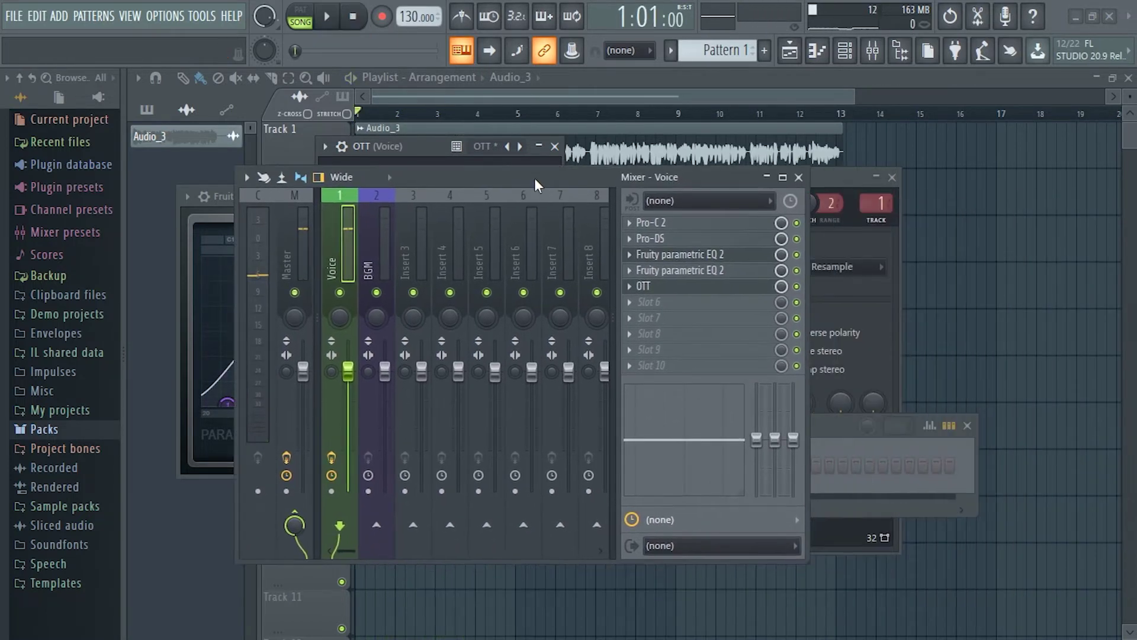
pyautogui.click(635, 314)
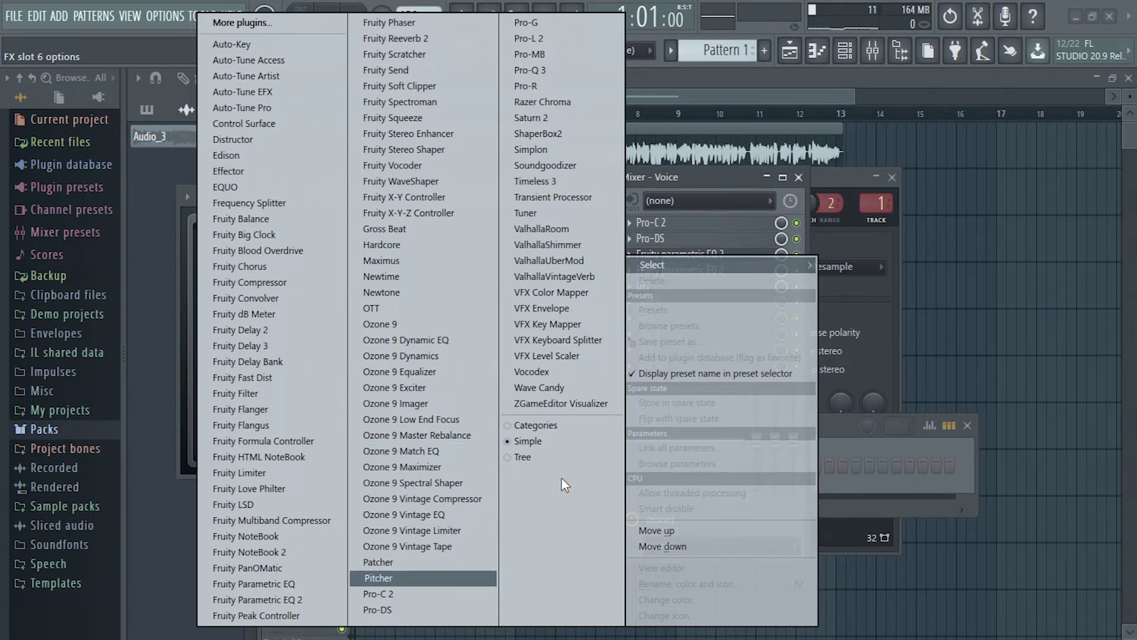
pyautogui.click(588, 261)
pyautogui.moveTo(517, 180); pyautogui.dragTo(712, 359)
pyautogui.moveTo(469, 181); pyautogui.dragTo(595, 130)
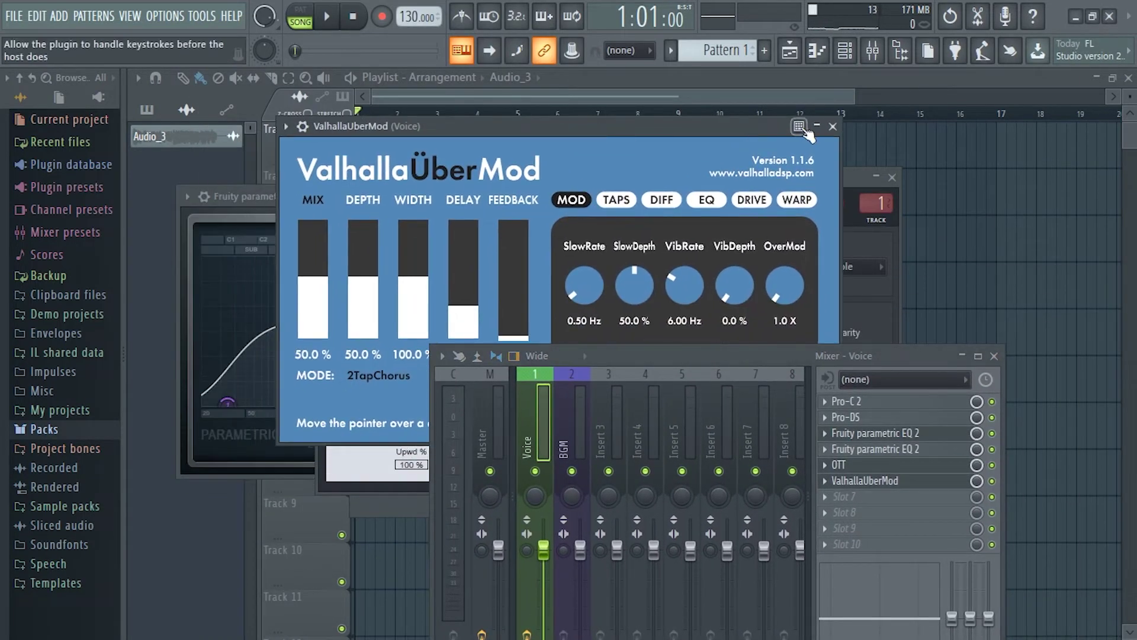
# During playback, compare ValhallaUberMod with a mix of about 68 %, keep the mix at 5.6 % and stop playback
pyautogui.press('space')
pyautogui.moveTo(314, 277); pyautogui.dragTo(321, 331)
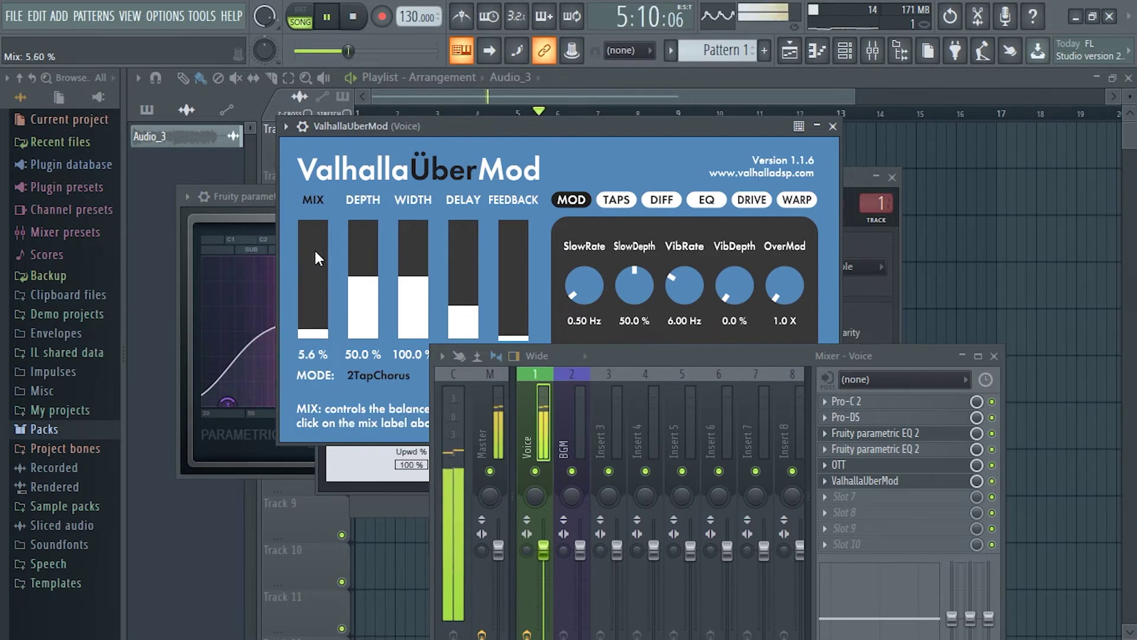
pyautogui.moveTo(664, 362); pyautogui.dragTo(526, 468)
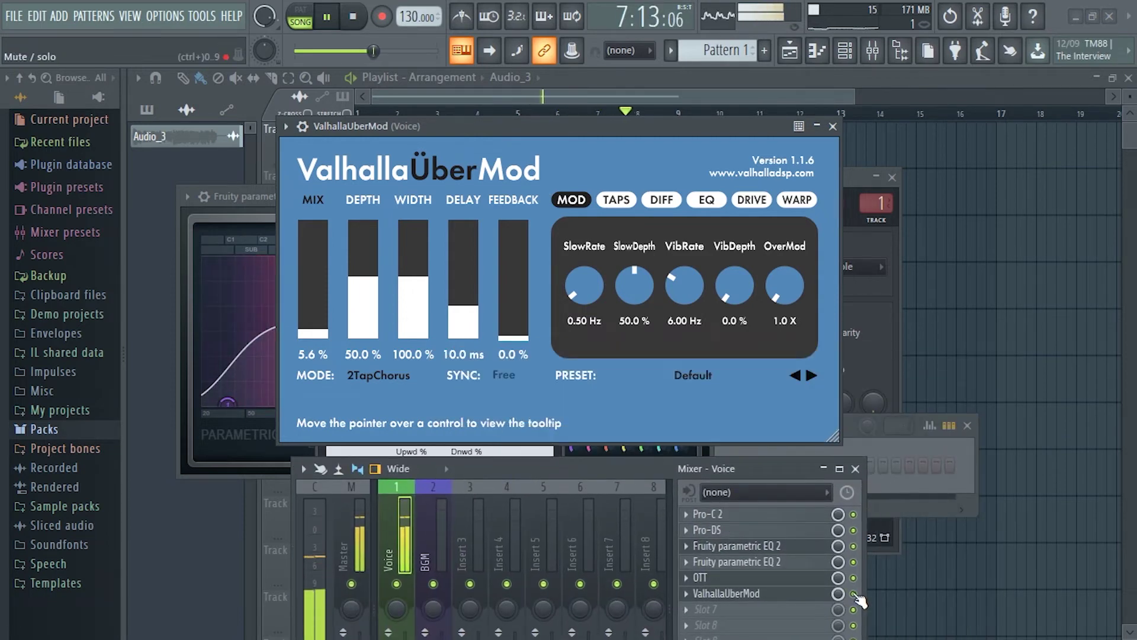
pyautogui.moveTo(314, 333)
pyautogui.mouseDown()
pyautogui.moveTo(314, 301)
pyautogui.moveTo(318, 333)
pyautogui.mouseUp()
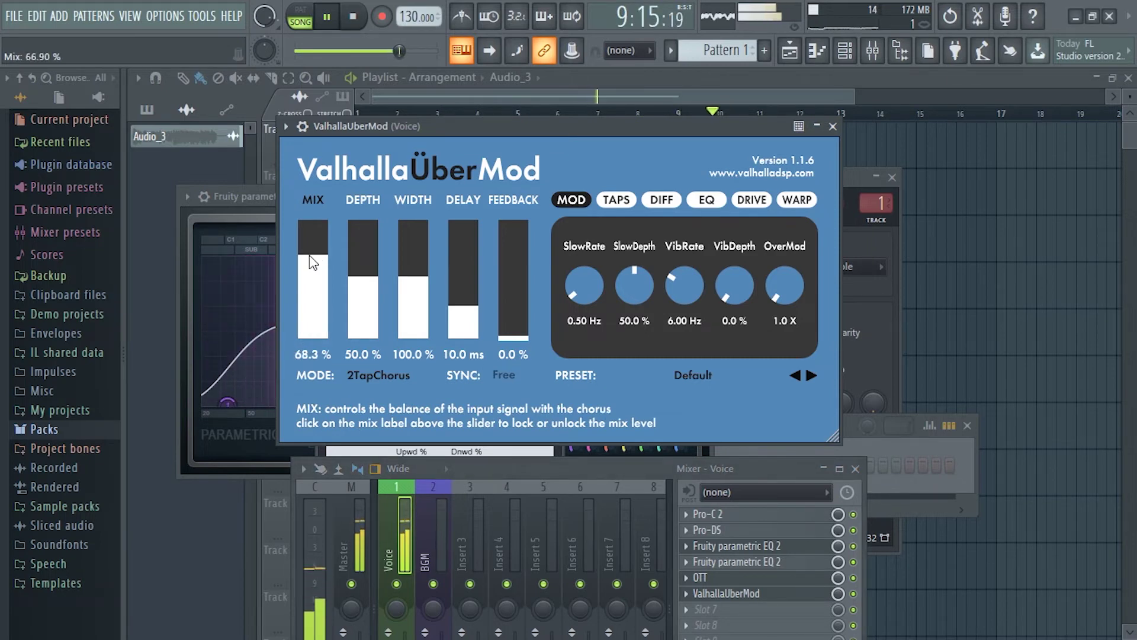
pyautogui.moveTo(312, 249); pyautogui.dragTo(318, 332)
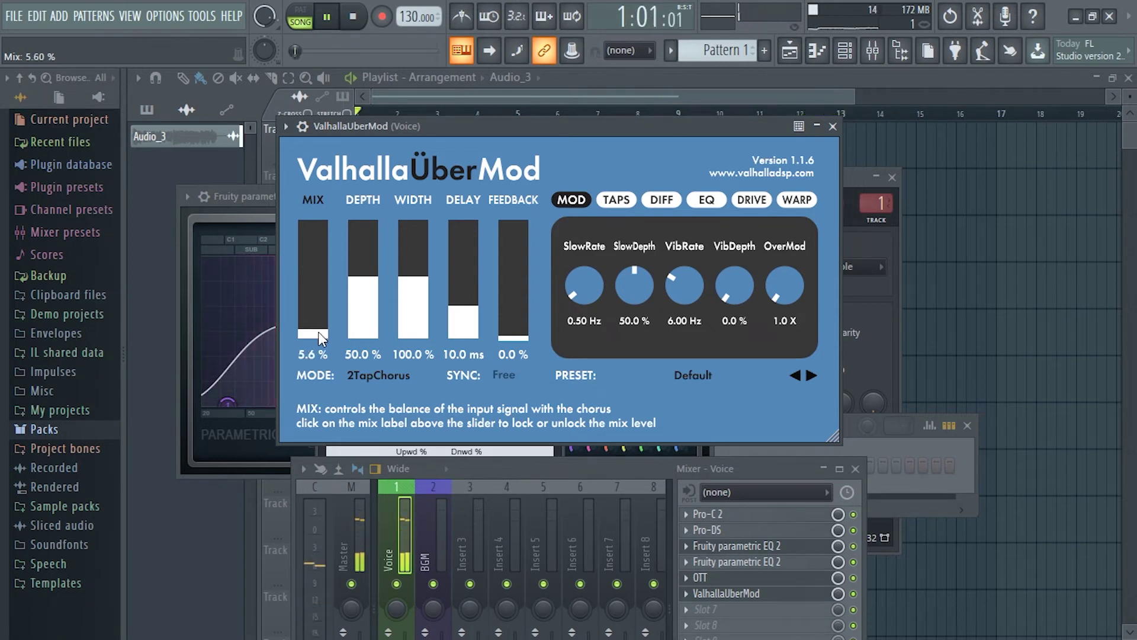
pyautogui.press('space')
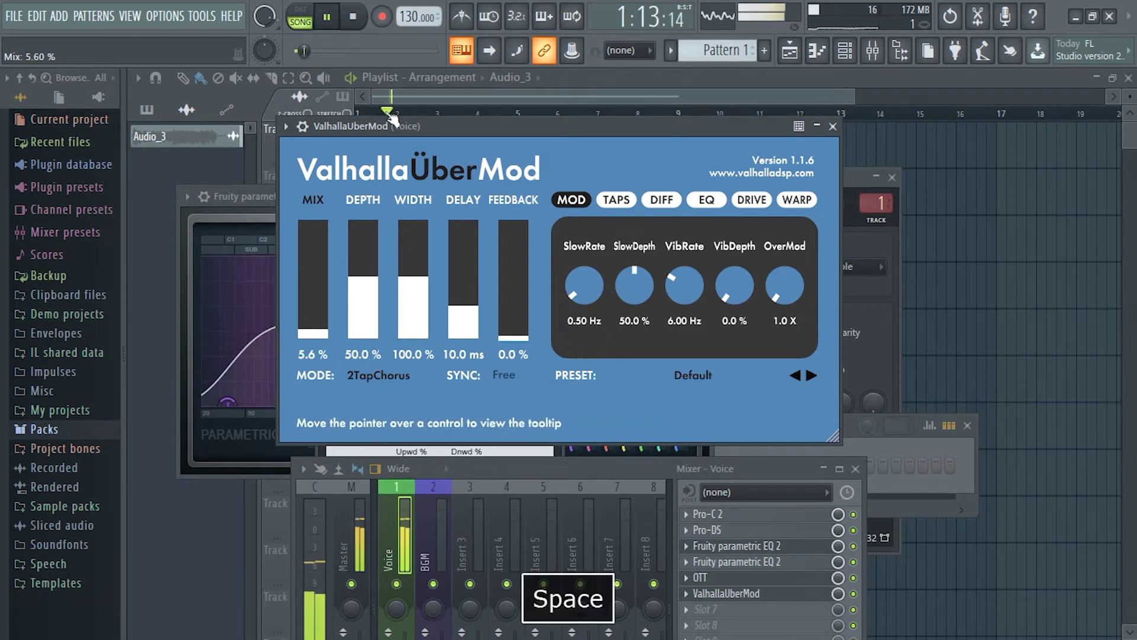
pyautogui.click(352, 17)
# Load Ozone 9 Imager into the seventh effect slot of the Voice track and minimize the mixer
pyautogui.moveTo(510, 457); pyautogui.dragTo(585, 262)
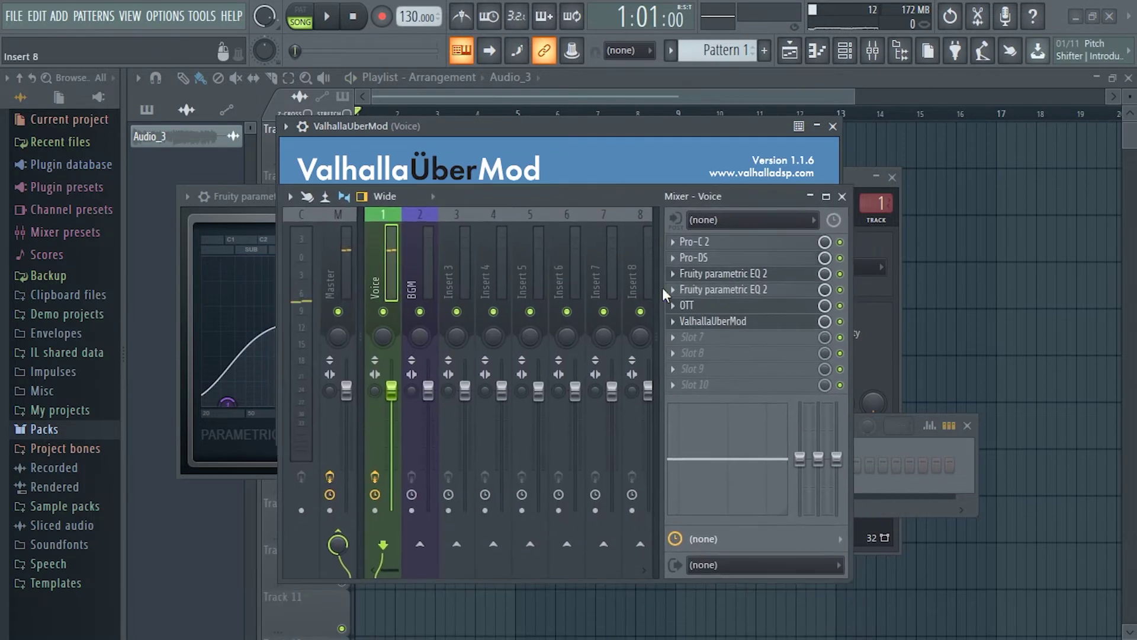
pyautogui.click(681, 337)
pyautogui.write('oz')
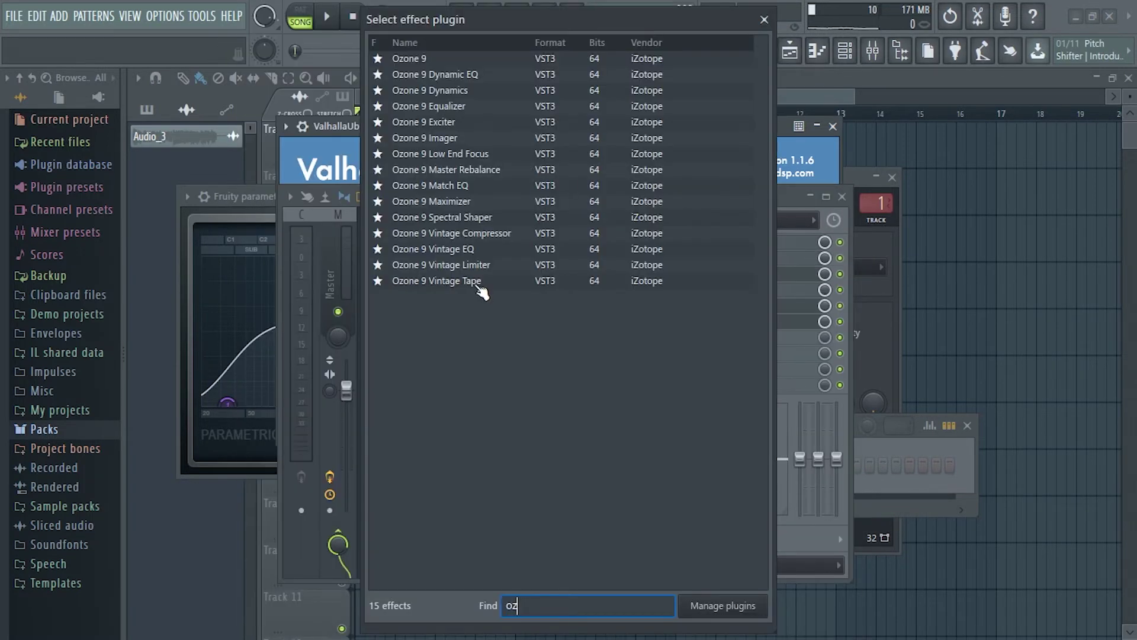
pyautogui.doubleClick(443, 138)
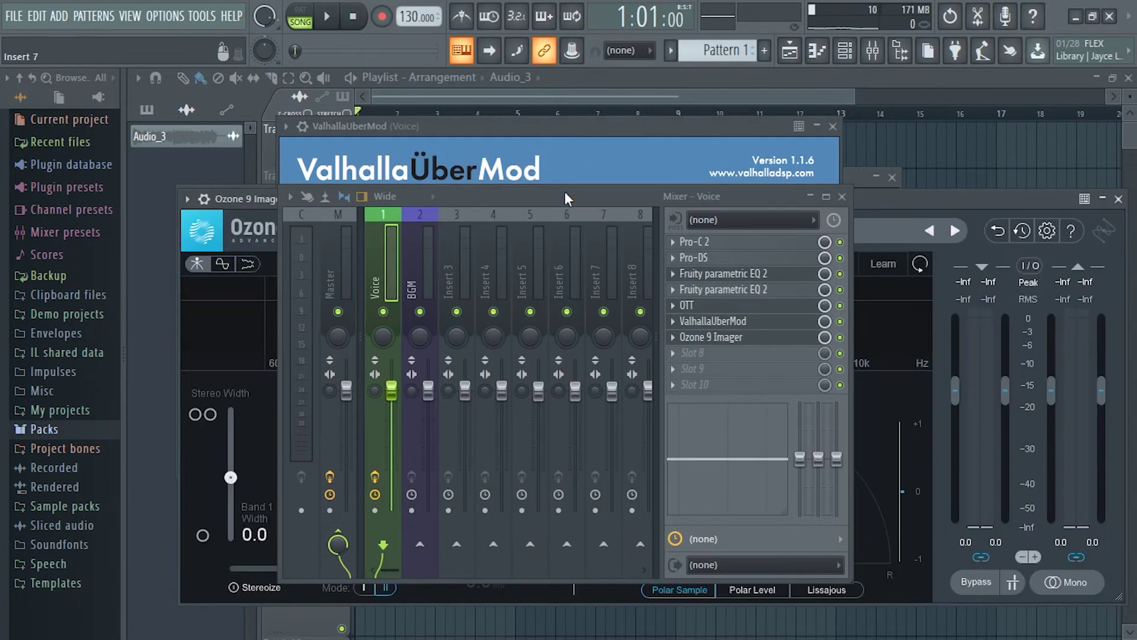
pyautogui.click(810, 197)
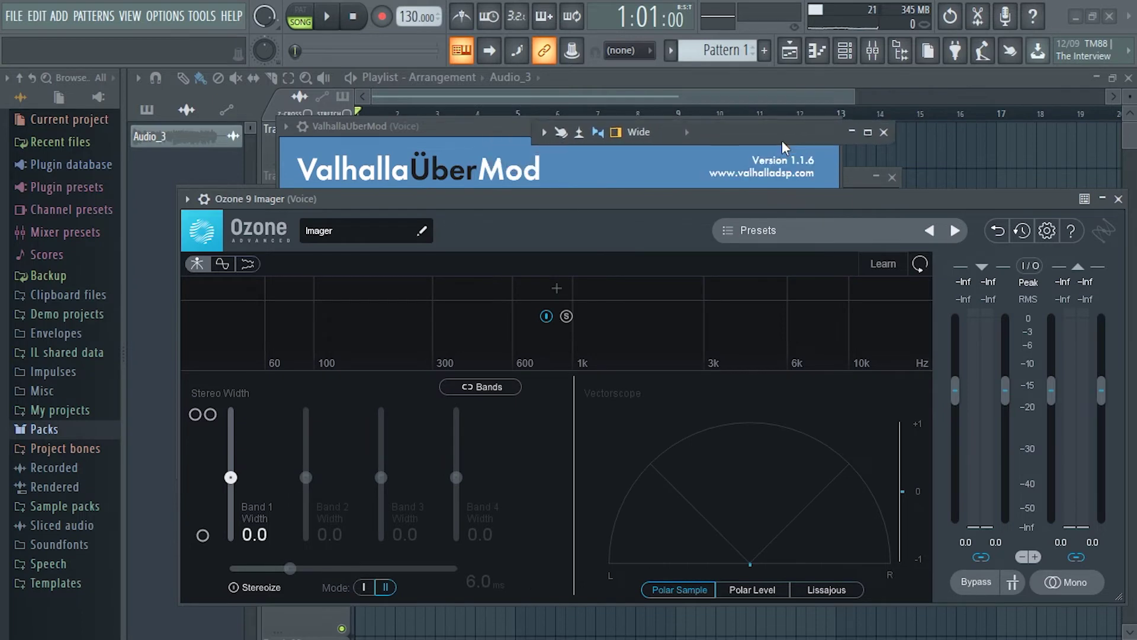
pyautogui.moveTo(776, 196); pyautogui.dragTo(769, 156)
# During playback, audition the Imager's Modern Width and Gentle Width presets, then apply the Multiband Depth preset
pyautogui.press('space')
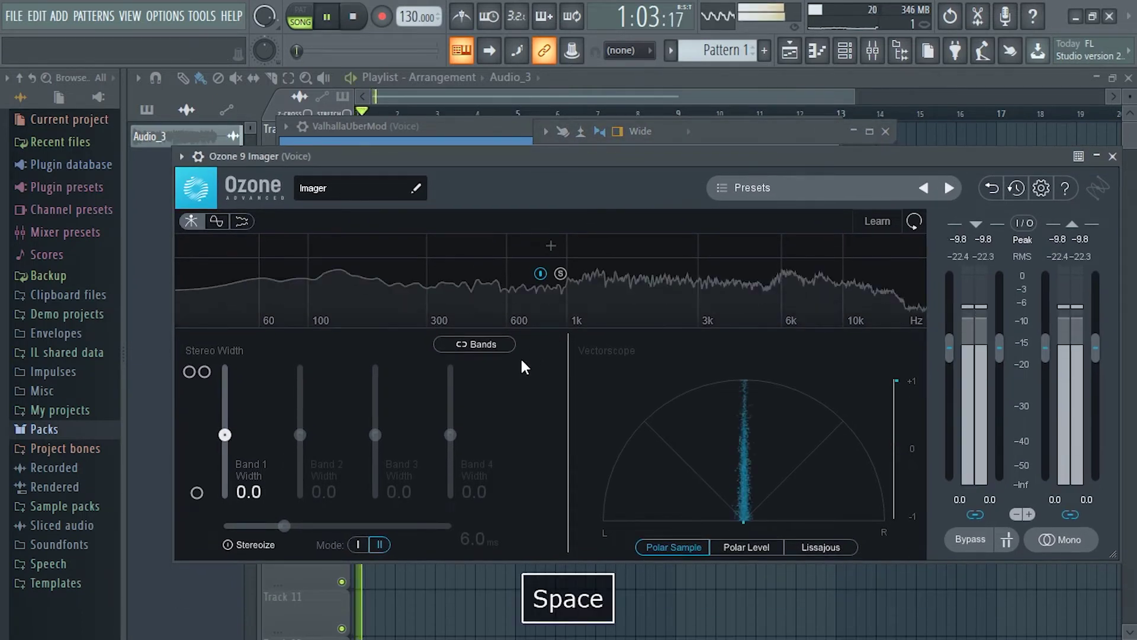
pyautogui.click(236, 545)
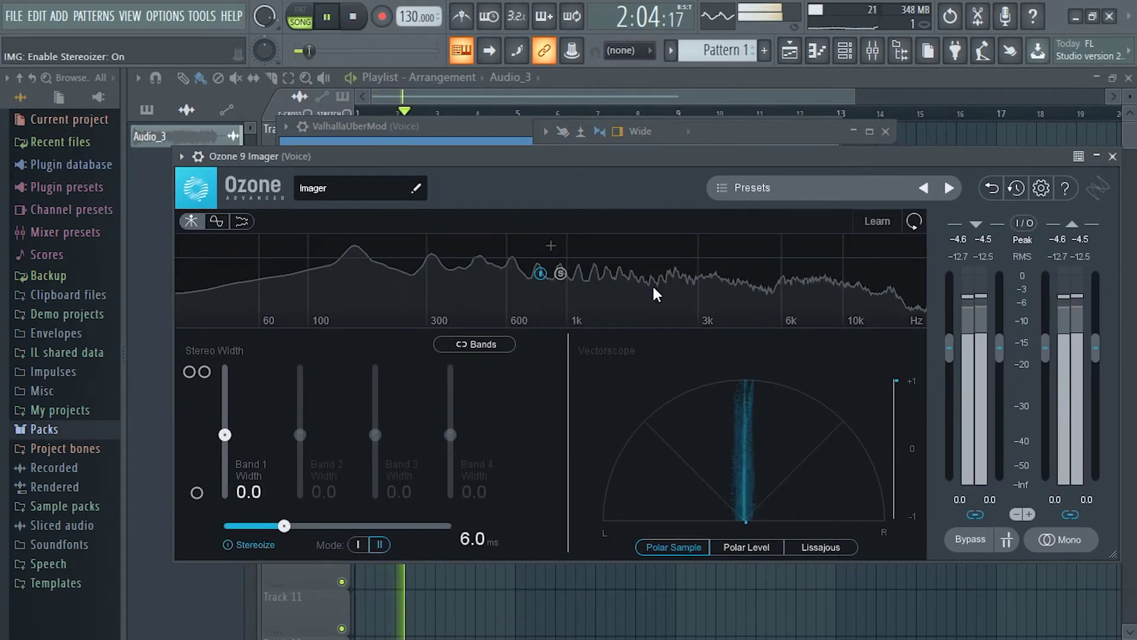
pyautogui.click(762, 192)
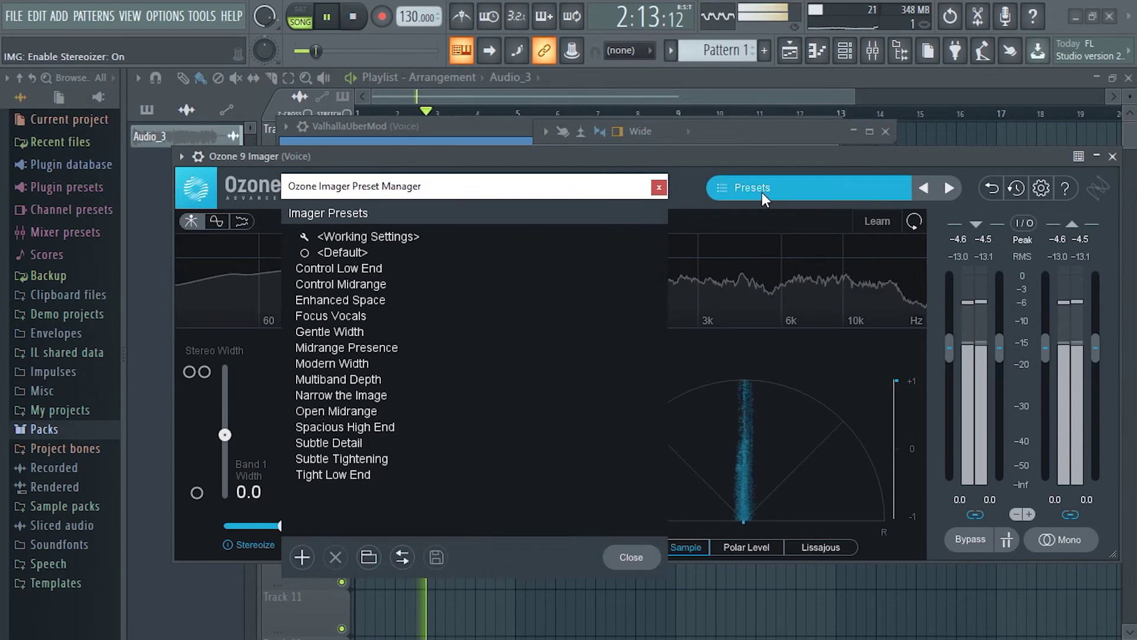
pyautogui.click(320, 380)
pyautogui.click(328, 362)
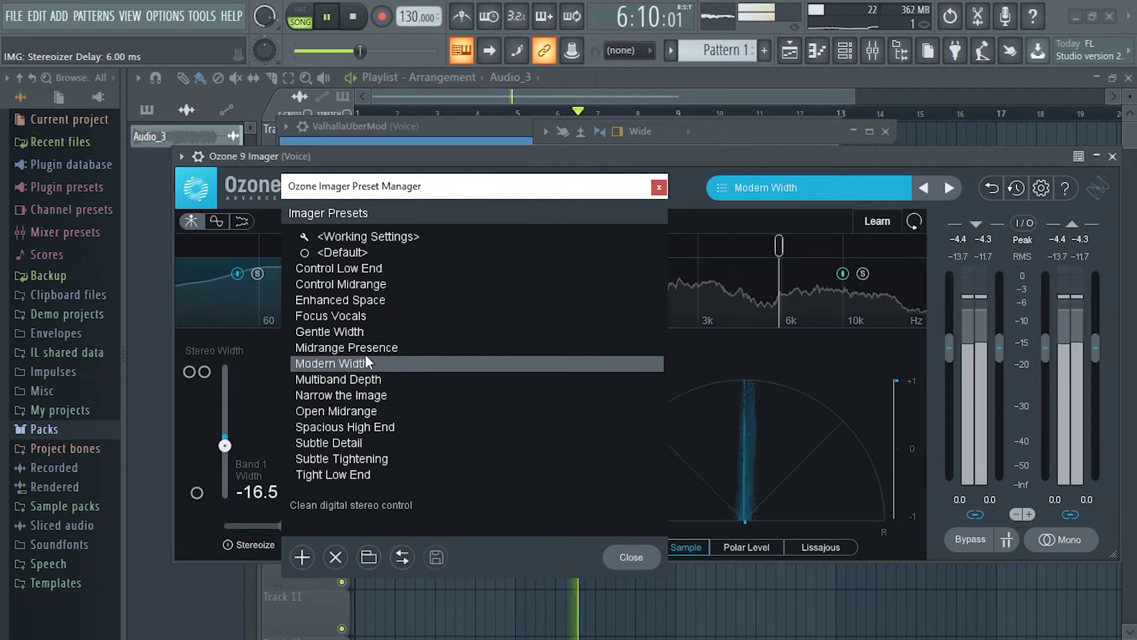
pyautogui.click(339, 330)
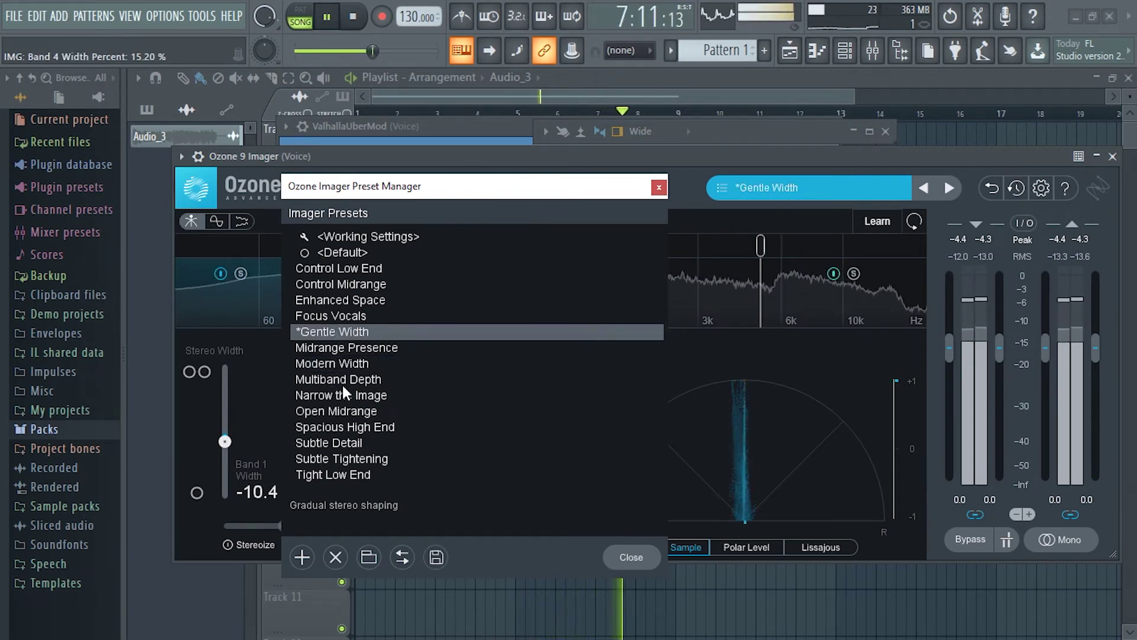
pyautogui.click(316, 381)
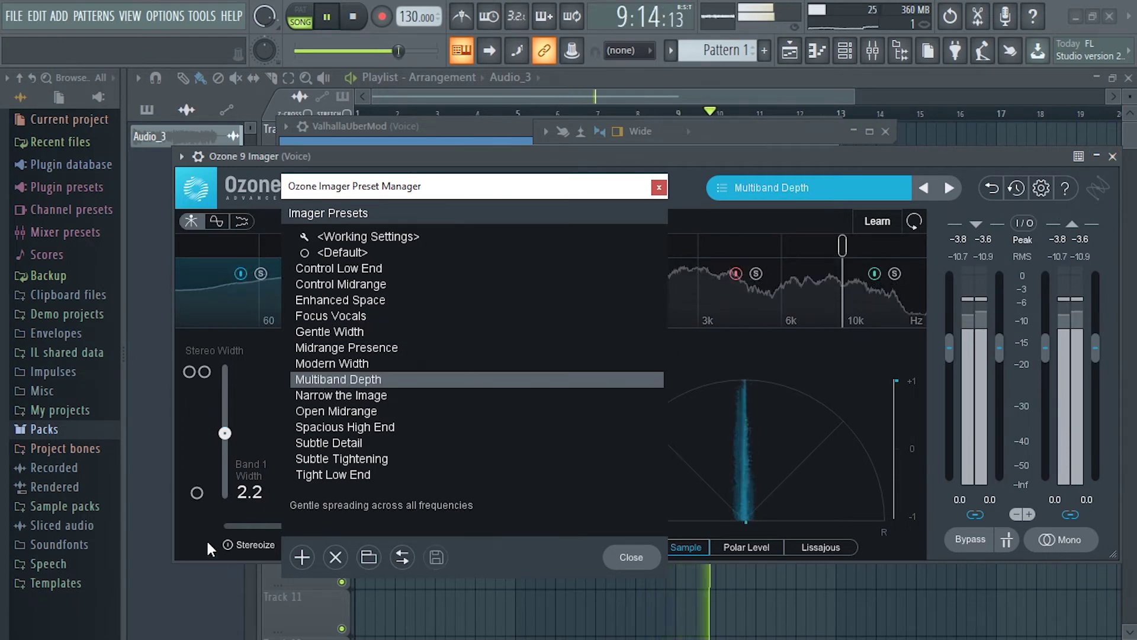
pyautogui.click(236, 538)
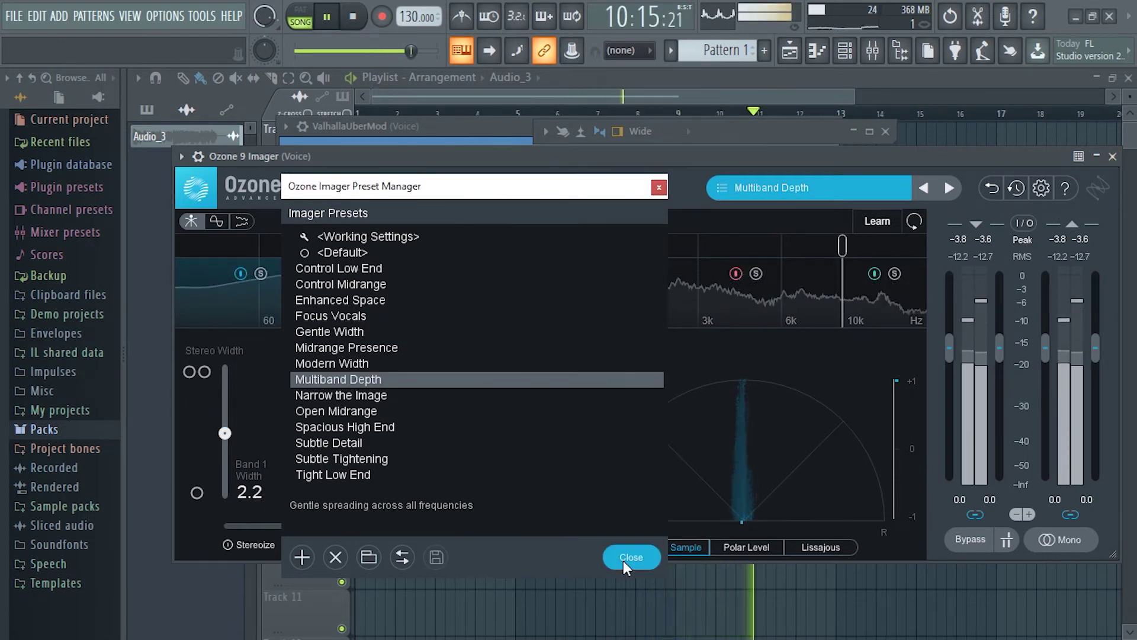
pyautogui.click(628, 556)
# Enable Stereoize with a 9.3 ms delay, set band widths 1 to 4 to -8.9, 12.7, -7.6 and 25.3, and stop playback
pyautogui.click(248, 545)
pyautogui.moveTo(296, 526); pyautogui.dragTo(303, 525)
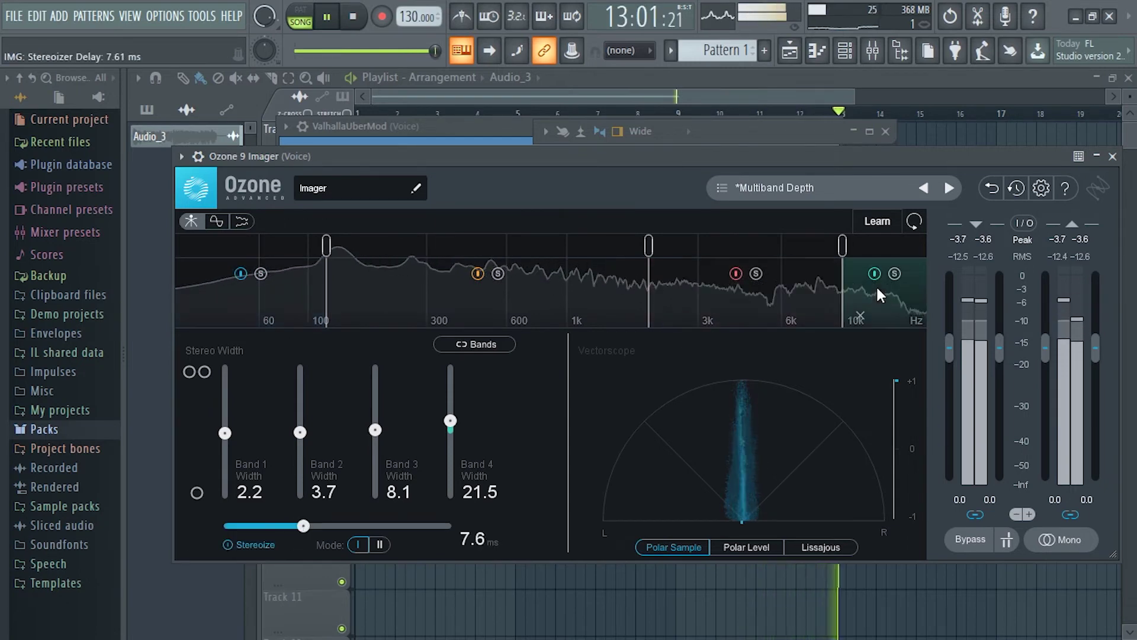
pyautogui.moveTo(450, 422); pyautogui.dragTo(375, 438)
pyautogui.moveTo(299, 429); pyautogui.dragTo(300, 427)
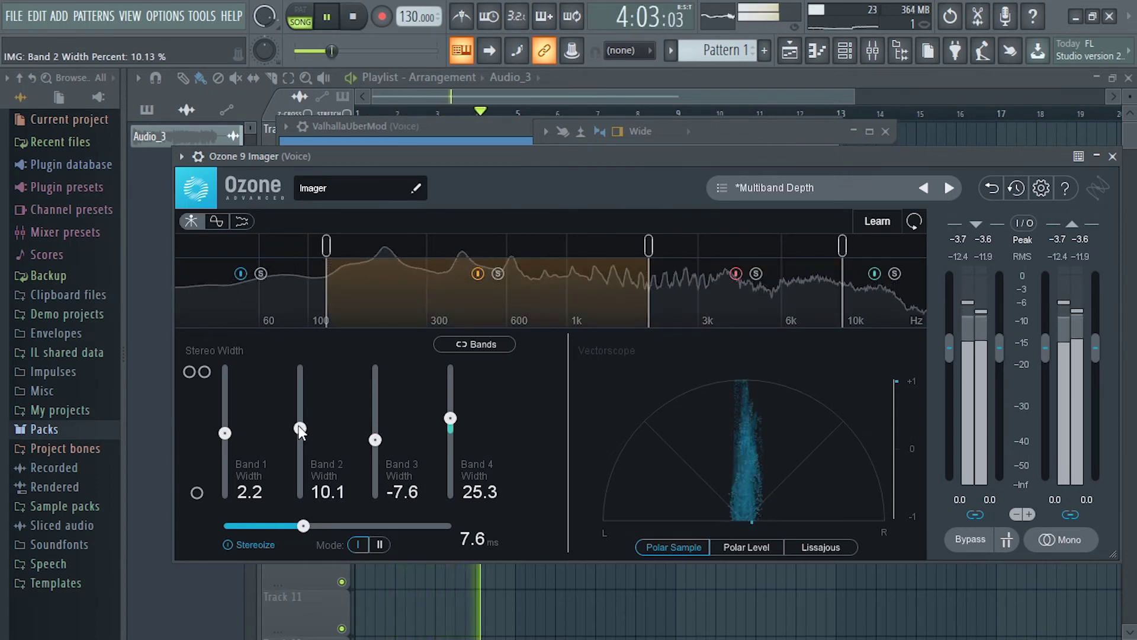
pyautogui.moveTo(226, 433); pyautogui.dragTo(226, 440)
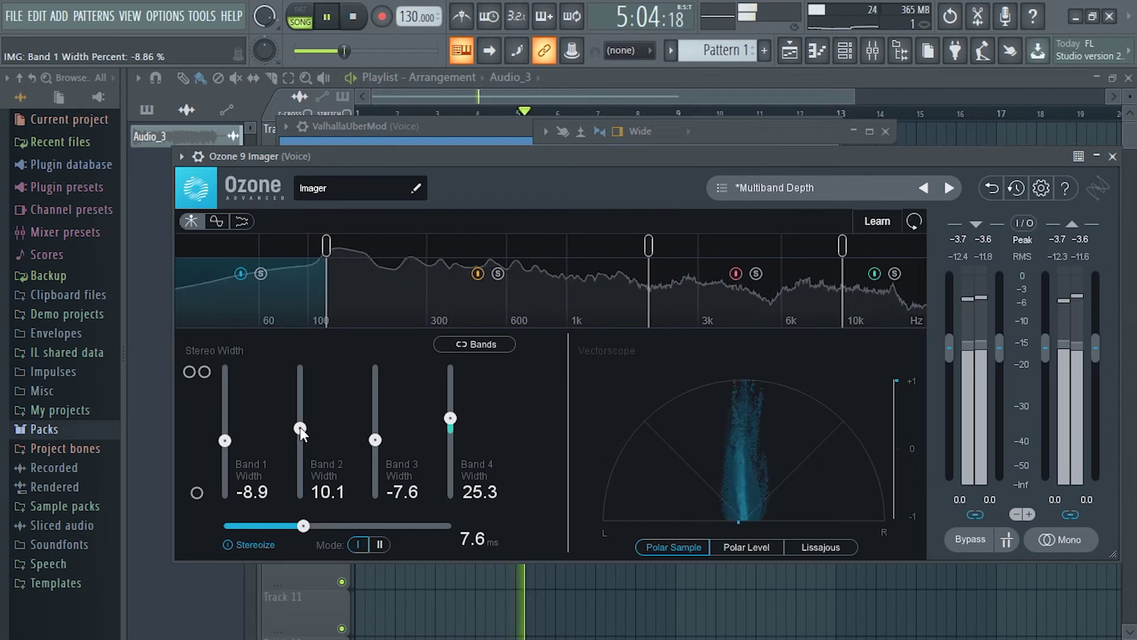
pyautogui.moveTo(299, 427); pyautogui.dragTo(300, 425)
pyautogui.moveTo(307, 526); pyautogui.dragTo(328, 526)
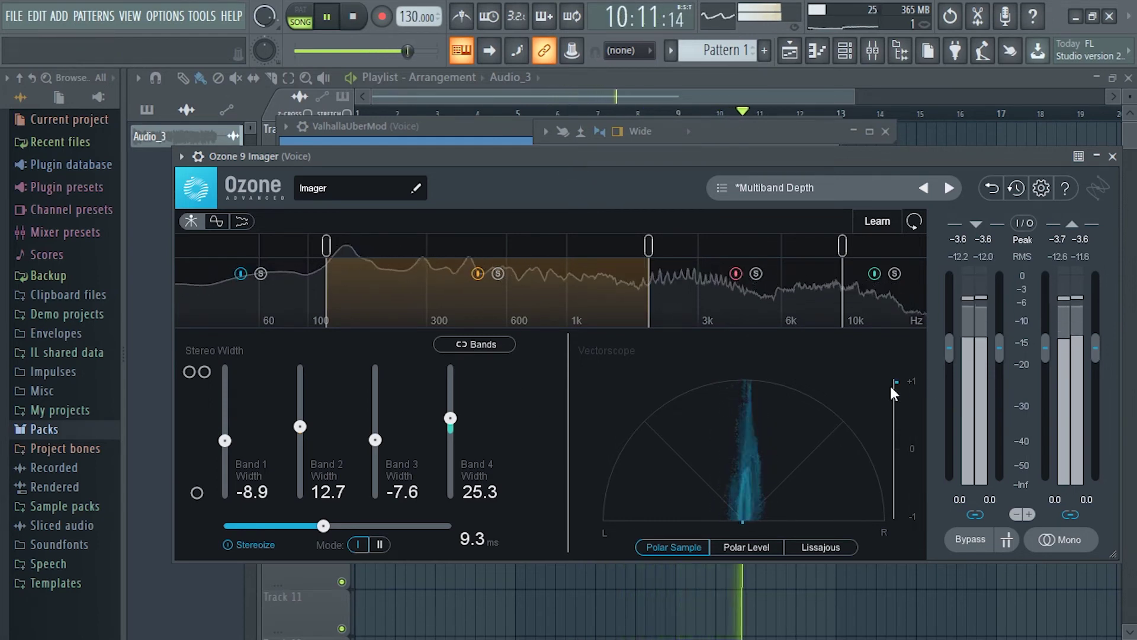
pyautogui.press('space')
# Close the Ozone 9 Imager, ValhallaUberMod, OTT, Fruity Parametric EQ 2 and Audio_3 channel settings windows
pyautogui.moveTo(1036, 157); pyautogui.dragTo(763, 205)
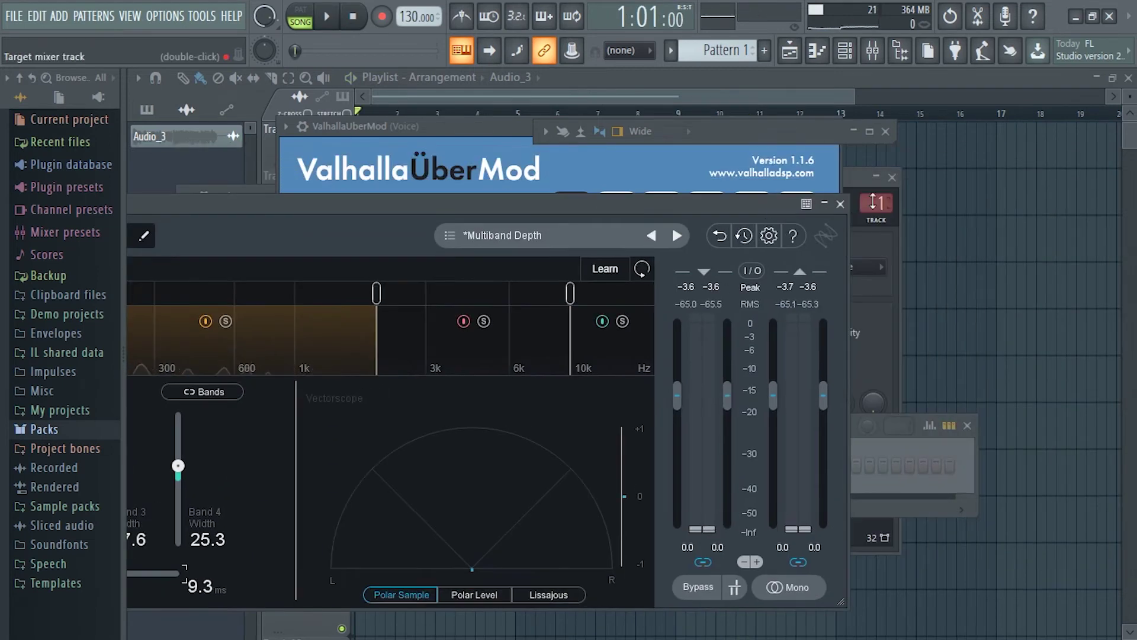
pyautogui.click(839, 204)
pyautogui.moveTo(489, 133); pyautogui.dragTo(471, 278)
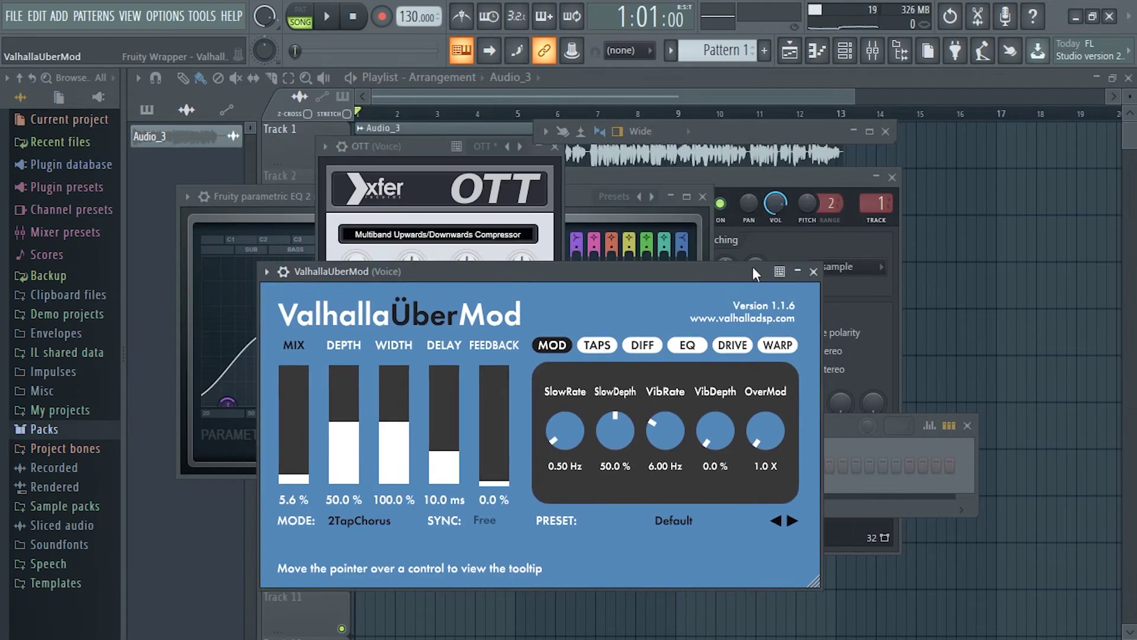
pyautogui.click(814, 272)
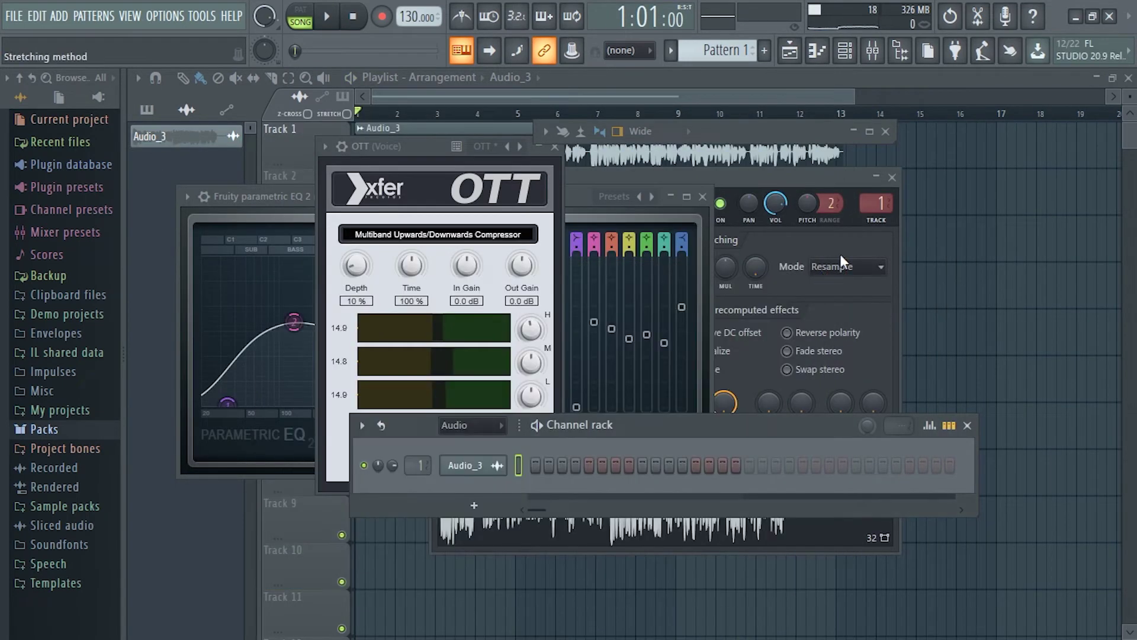
pyautogui.click(556, 148)
pyautogui.click(703, 197)
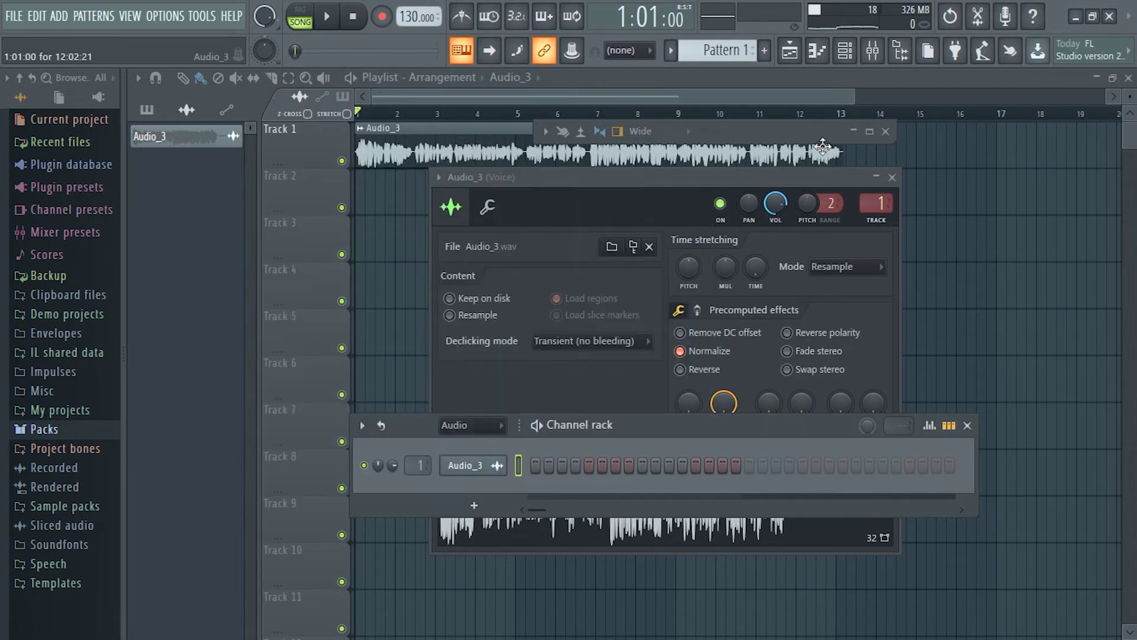
pyautogui.click(892, 177)
# Show the mixer and play the song, toggling the Voice track's effects to compare the processed and unprocessed voice
pyautogui.click(869, 52)
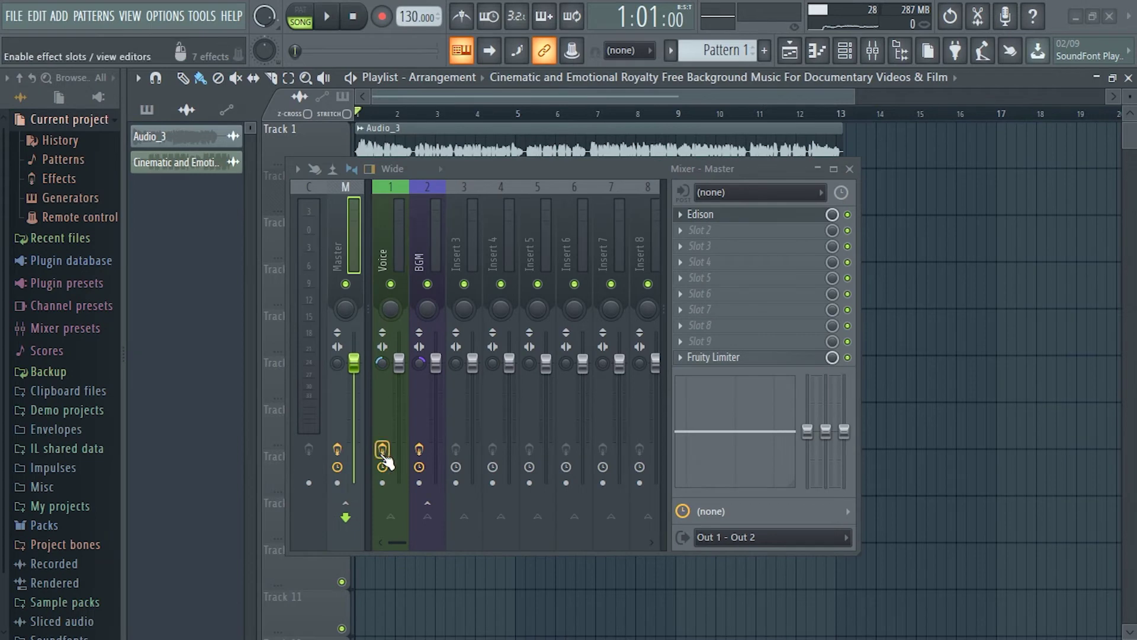
pyautogui.press('space')
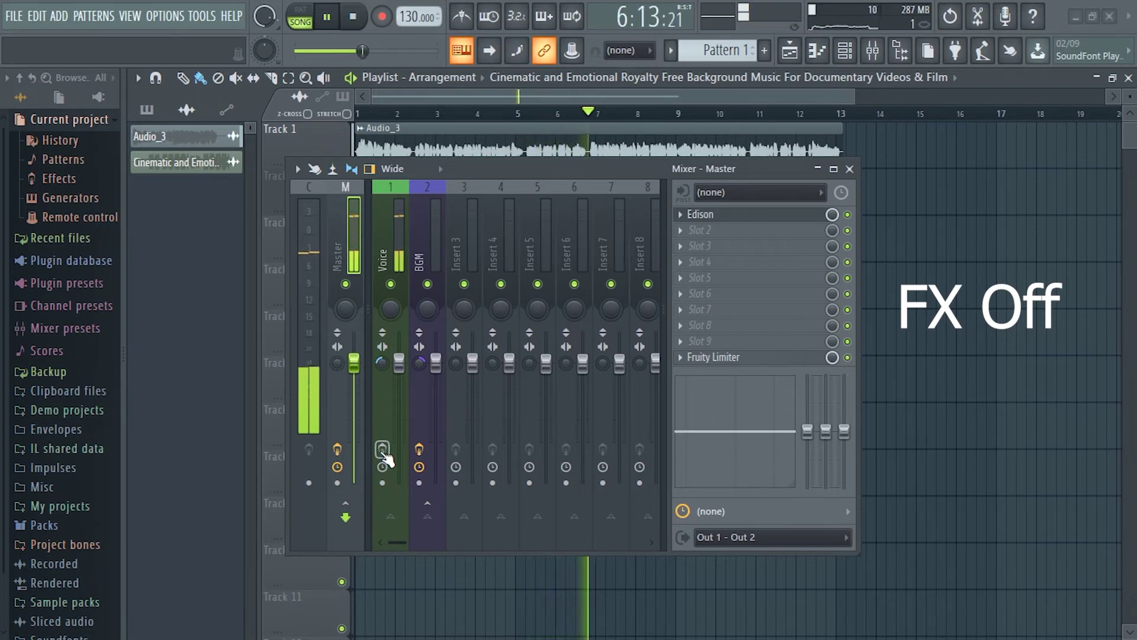
pyautogui.click(382, 449)
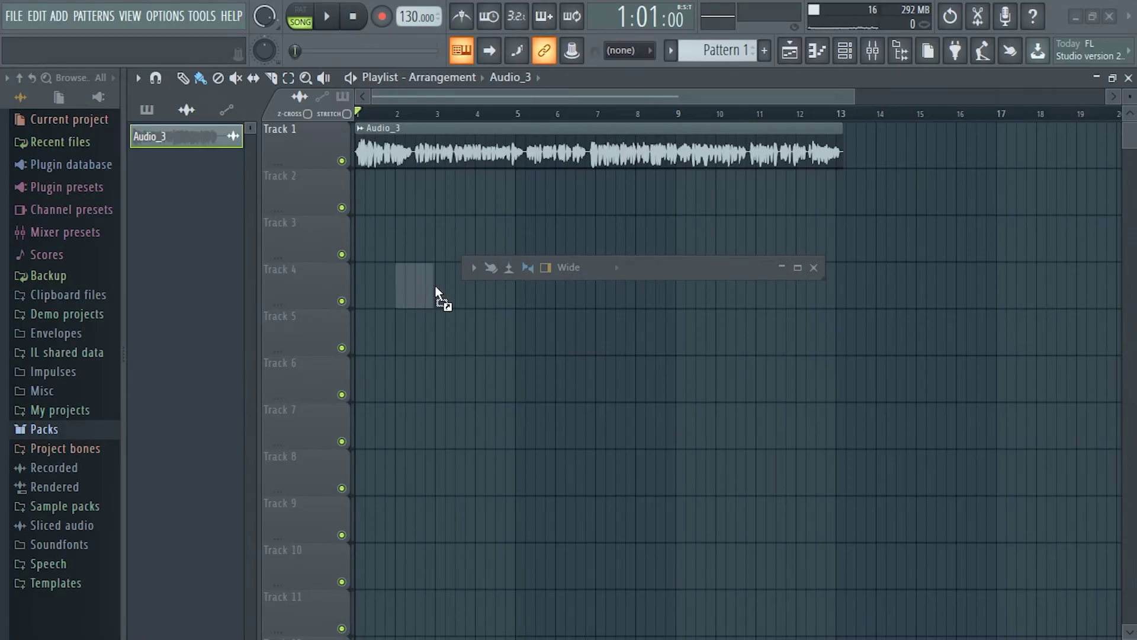
# Add the cinematic and emotional background music file to Track 2 at bar 1 and place the playhead at bar 4
pyautogui.moveTo(460, 205); pyautogui.dragTo(457, 199)
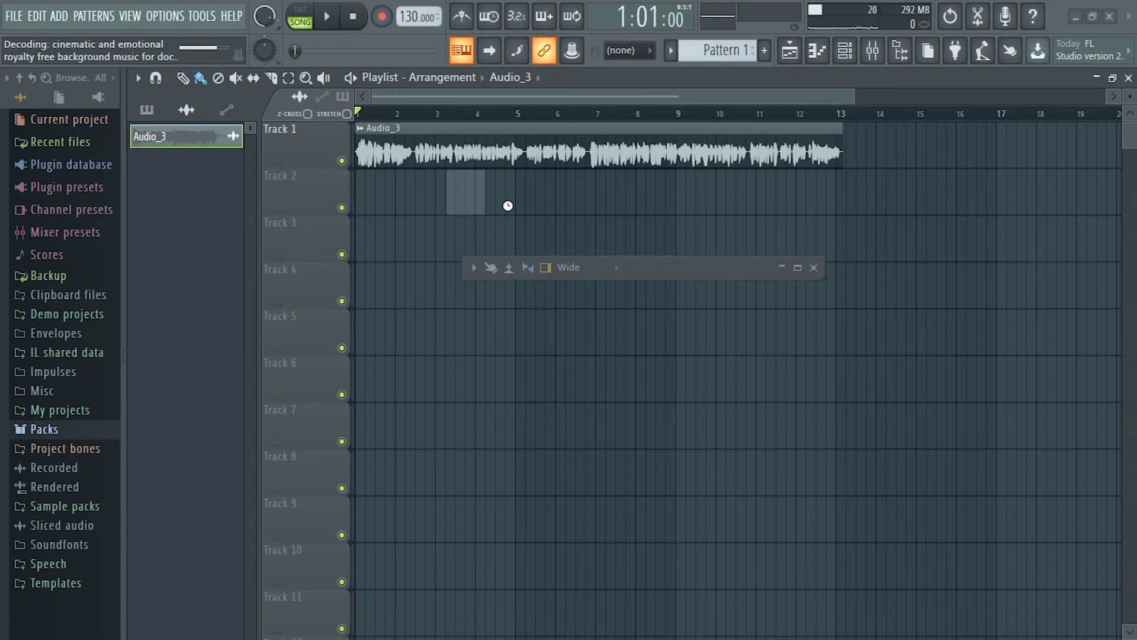
pyautogui.click(480, 114)
pyautogui.moveTo(480, 116); pyautogui.dragTo(478, 115)
pyautogui.scroll(-3, 478, 115)
pyautogui.scroll(5, 478, 116)
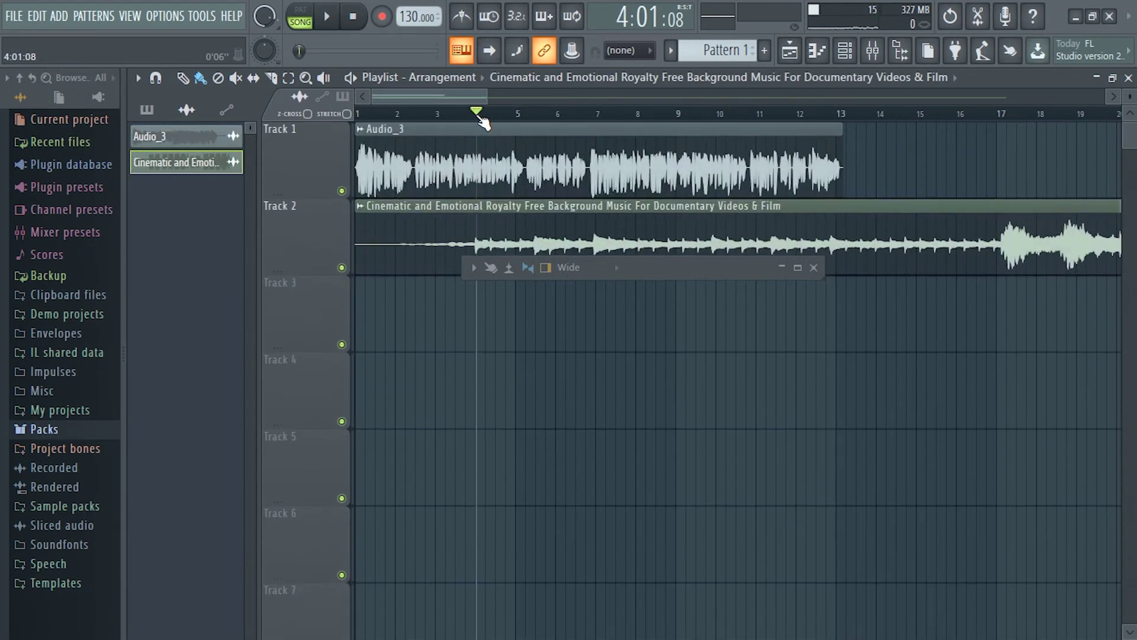
# Cut part of the quiet intro from the music clip, keeping its start at bar 1, and play it together with the voice
pyautogui.moveTo(357, 233); pyautogui.dragTo(385, 231)
pyautogui.press('space')
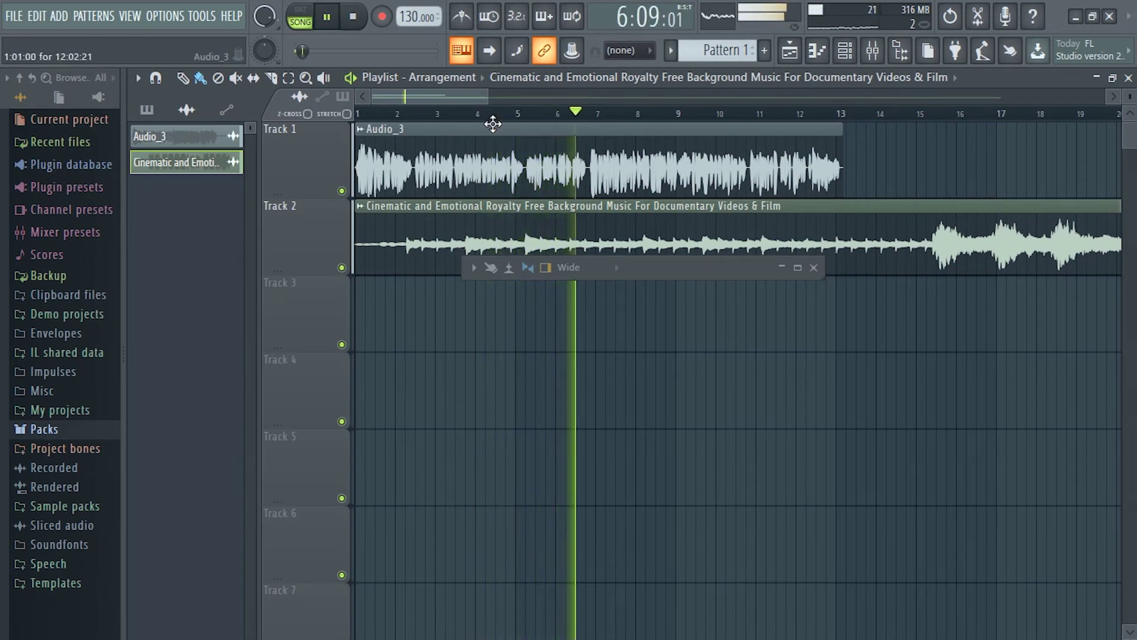
pyautogui.press('space')
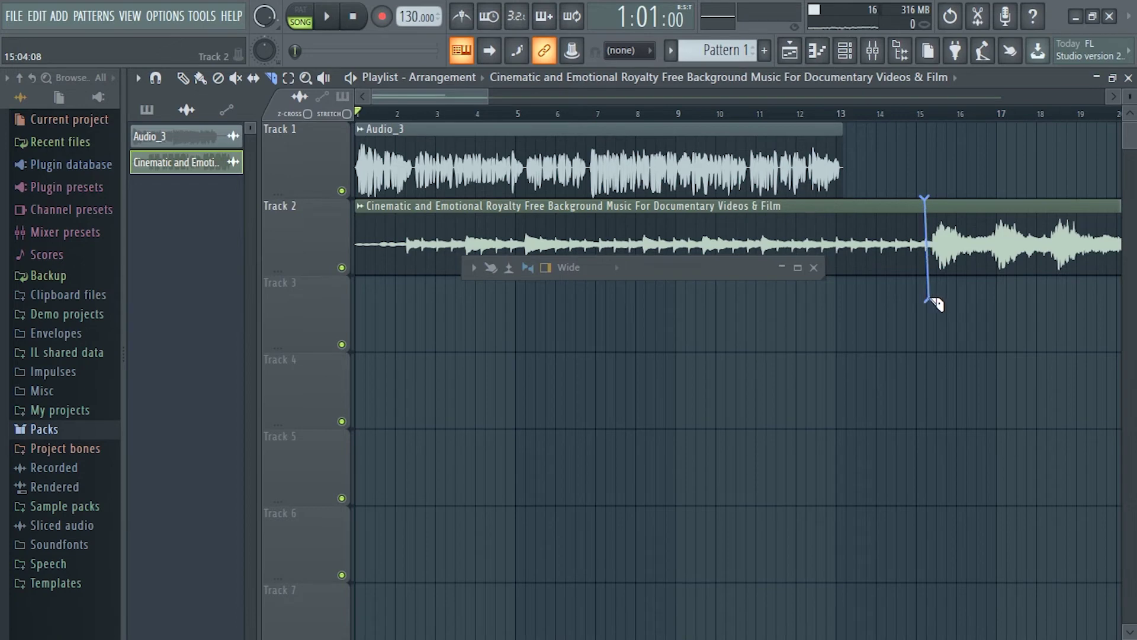
# Slice the music clip just after bar 15, delete the remainder, and shorten the clip to end with the voice clip near bar 13
pyautogui.moveTo(927, 301); pyautogui.dragTo(928, 301)
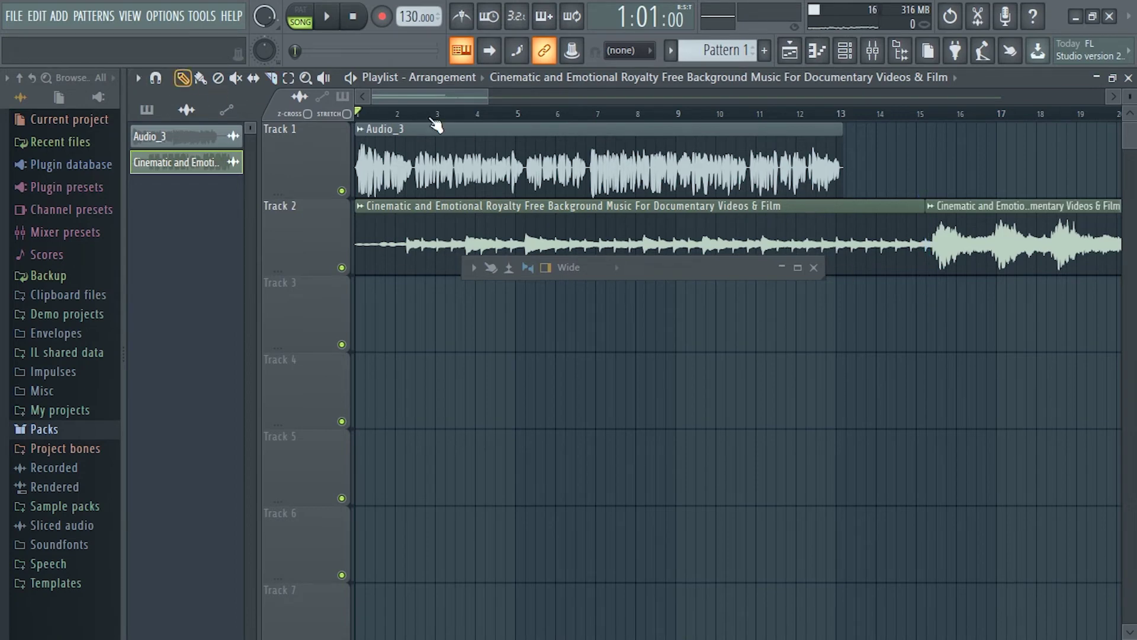
pyautogui.rightClick(939, 261)
pyautogui.moveTo(687, 278); pyautogui.dragTo(692, 444)
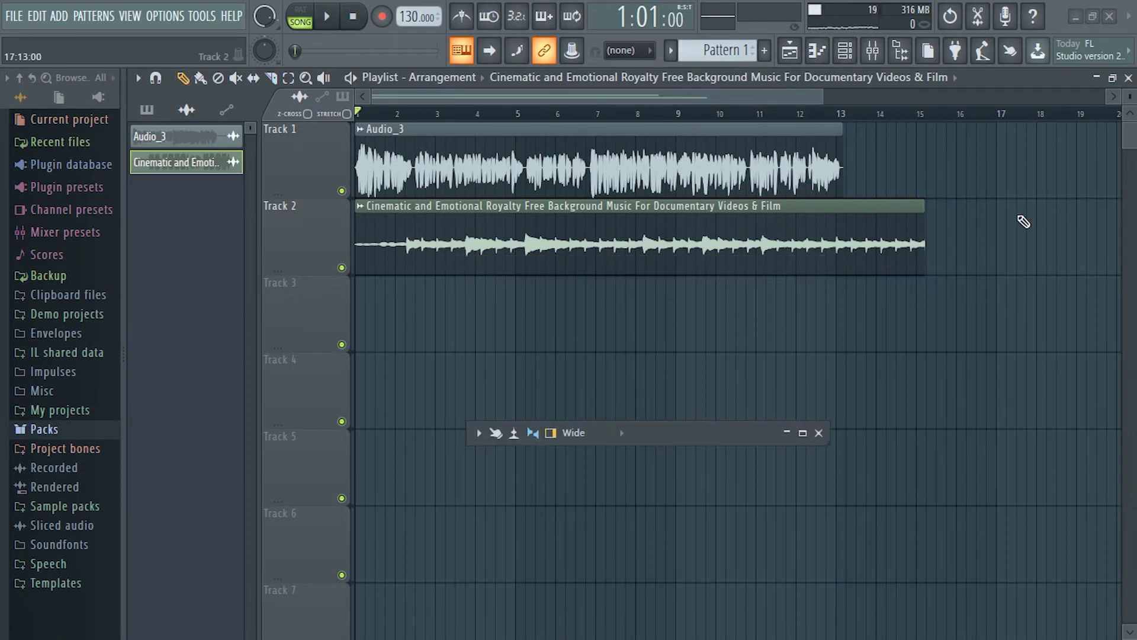
pyautogui.moveTo(922, 206); pyautogui.dragTo(847, 201)
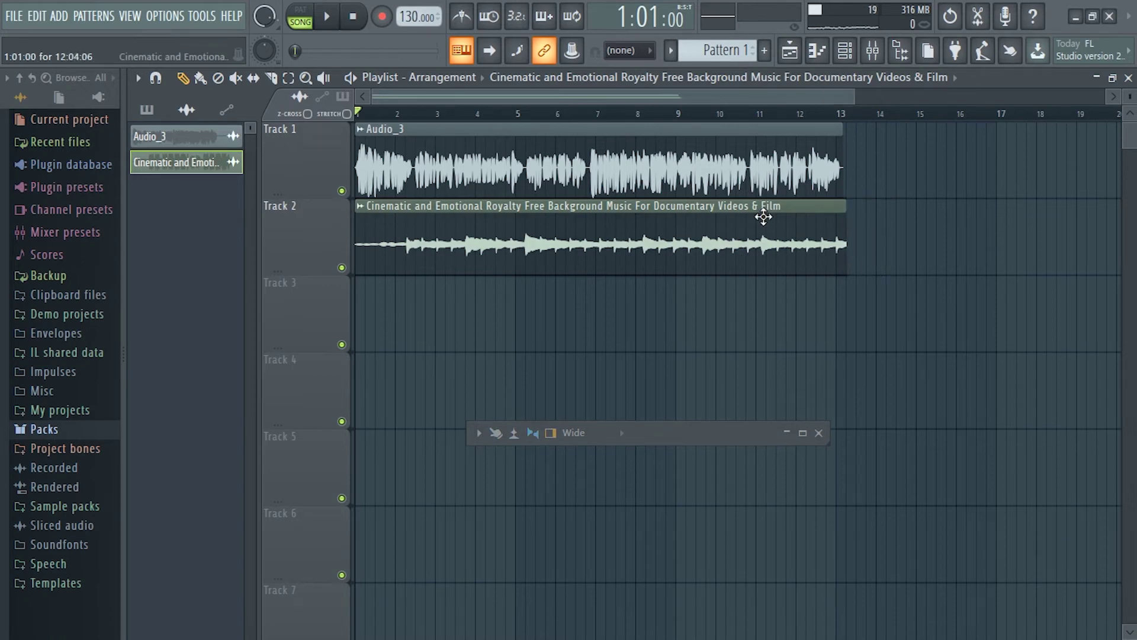
# Open the music clip's channel settings and route it to mixer track 2
pyautogui.doubleClick(515, 237)
pyautogui.moveTo(580, 324); pyautogui.dragTo(495, 162)
pyautogui.moveTo(659, 432); pyautogui.dragTo(876, 554)
pyautogui.moveTo(654, 190); pyautogui.dragTo(653, 178)
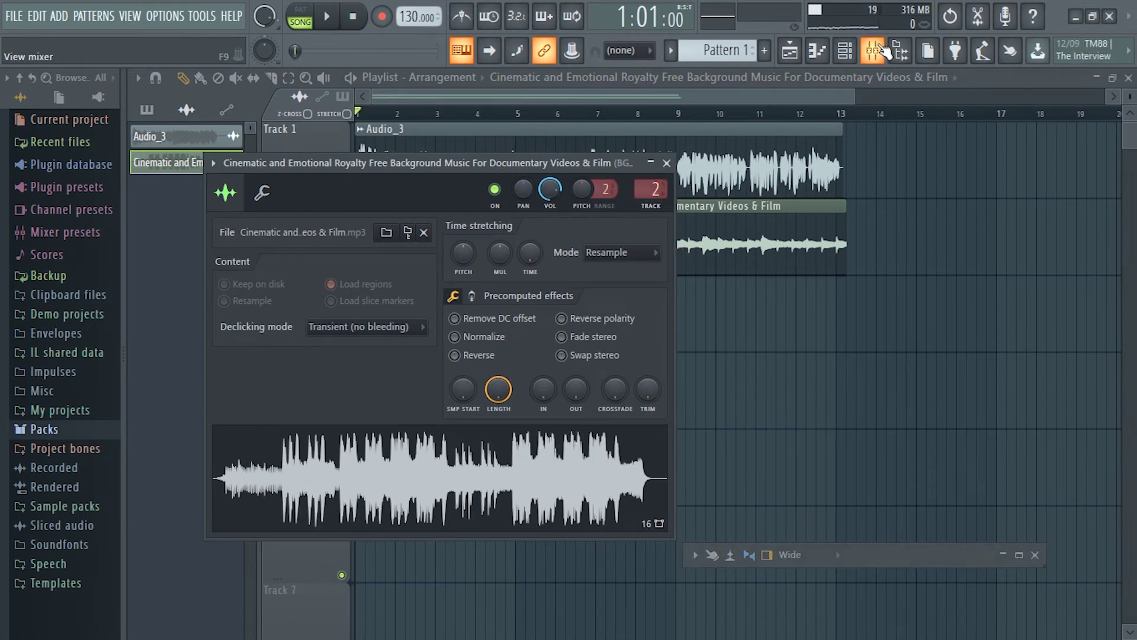
# Restore the mixer to check the BGM track against the music channel's routing, and minimize the channel settings aside
pyautogui.click(1003, 555)
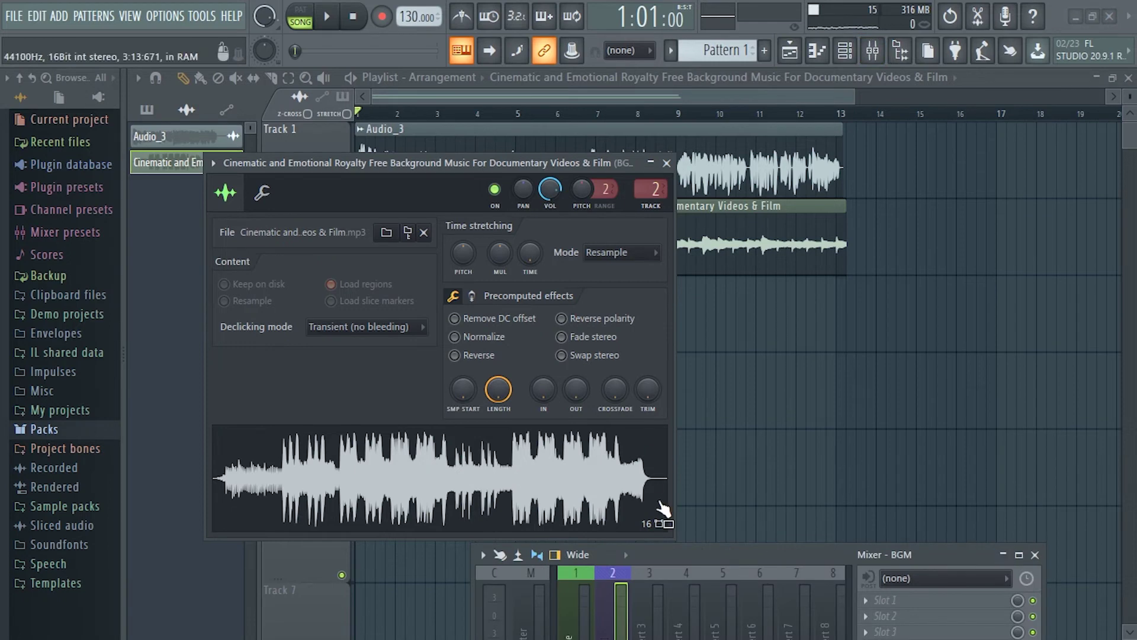
pyautogui.moveTo(714, 513); pyautogui.dragTo(936, 170)
pyautogui.moveTo(652, 189)
pyautogui.mouseDown()
pyautogui.moveTo(651, 202)
pyautogui.moveTo(651, 190)
pyautogui.mouseUp()
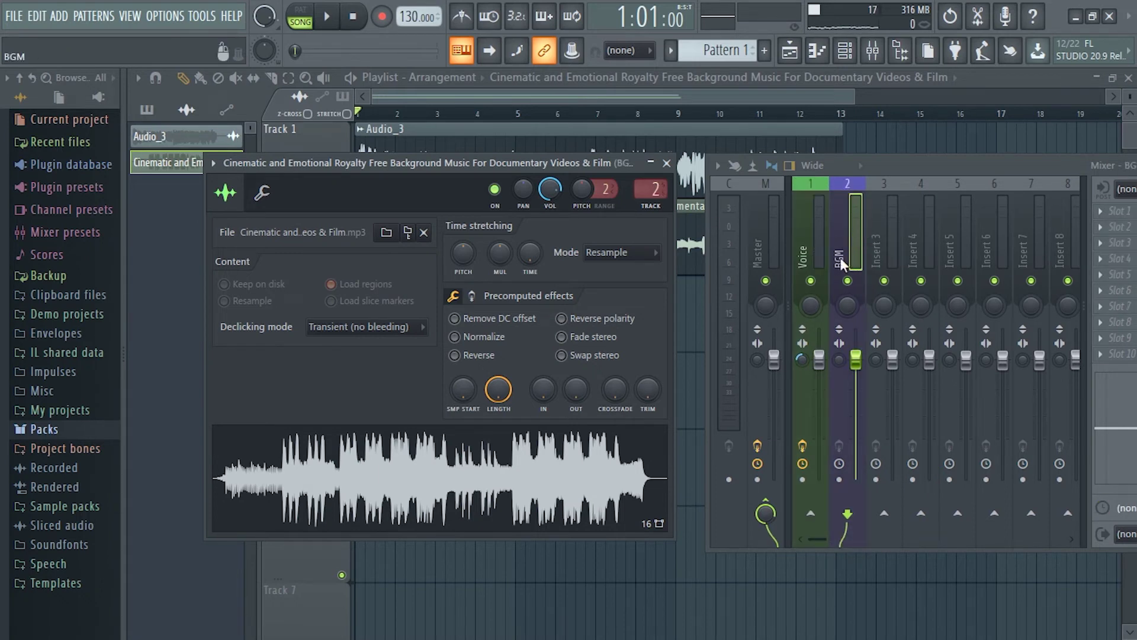
pyautogui.moveTo(918, 164); pyautogui.dragTo(675, 349)
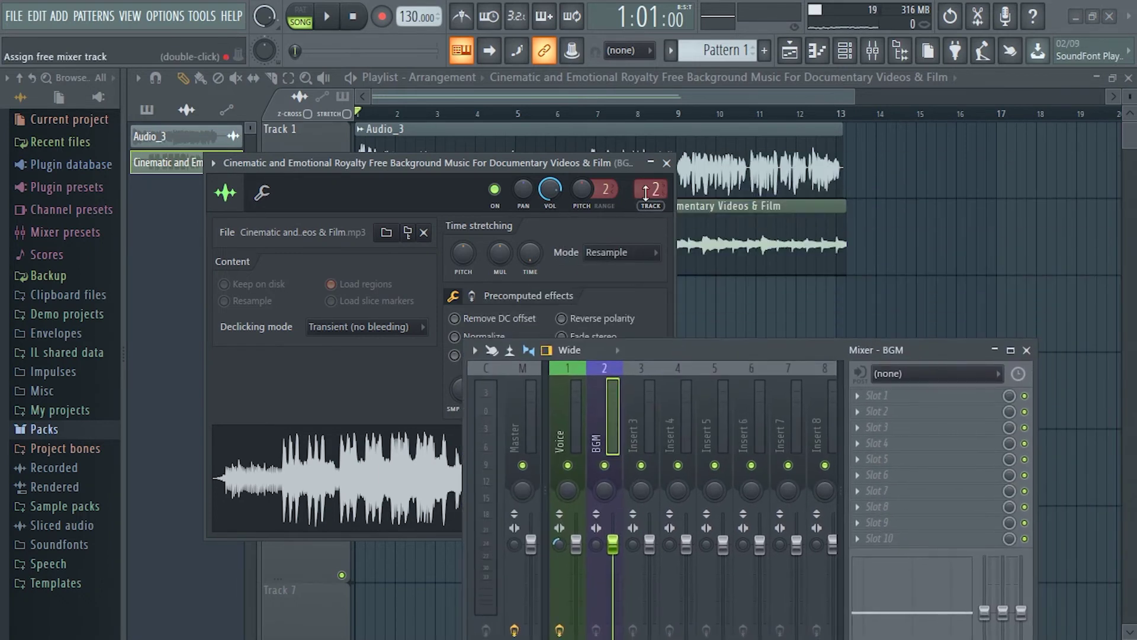
pyautogui.click(652, 164)
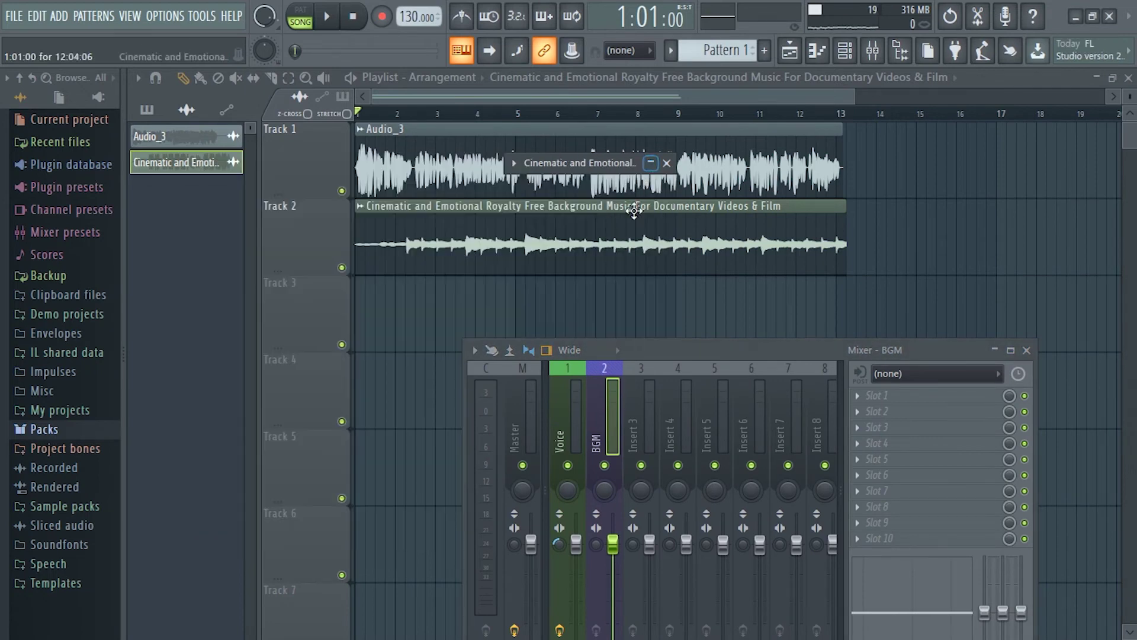
pyautogui.moveTo(625, 165); pyautogui.dragTo(1085, 279)
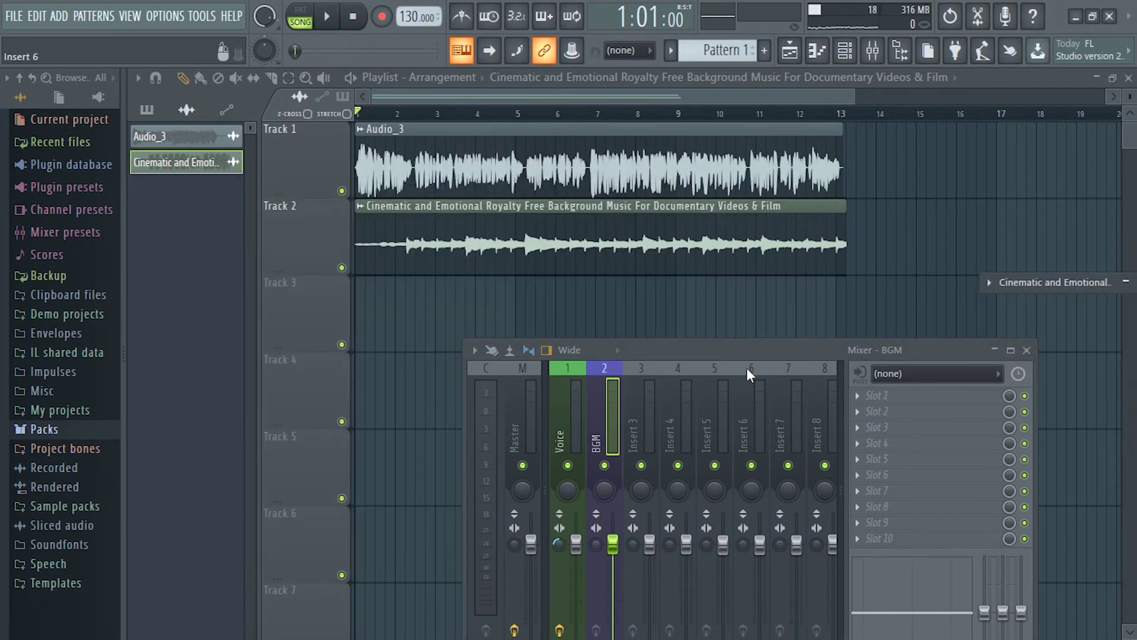
# Find the Fruity Limiter by searching the effect plugins for "lim" and load it in slot 1 of the BGM mixer track
pyautogui.moveTo(711, 352); pyautogui.dragTo(584, 304)
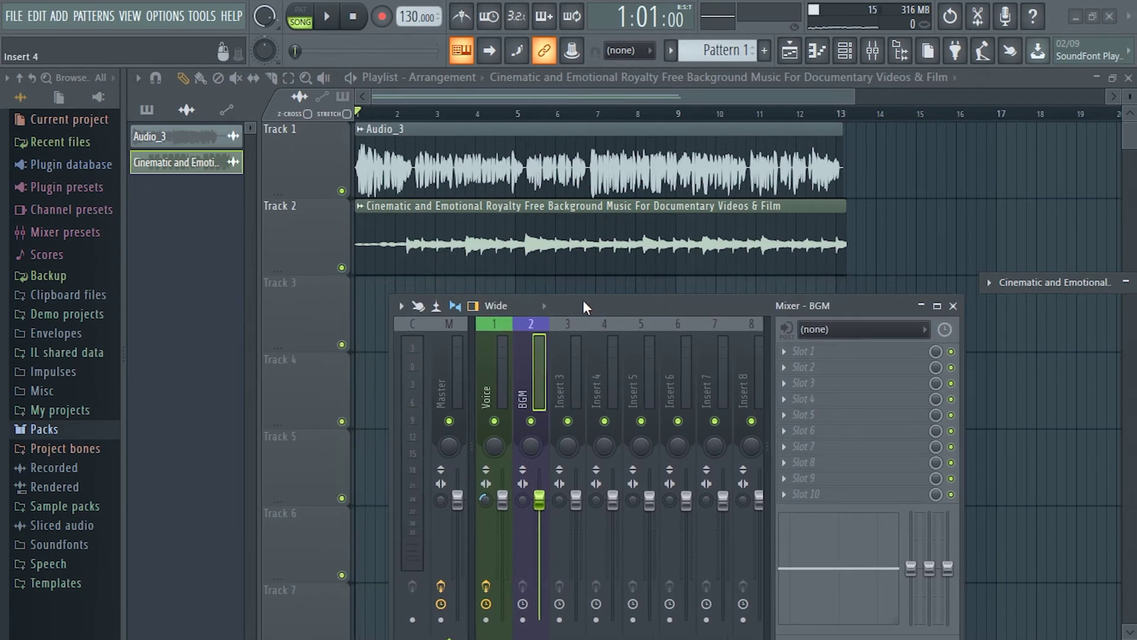
pyautogui.click(788, 353)
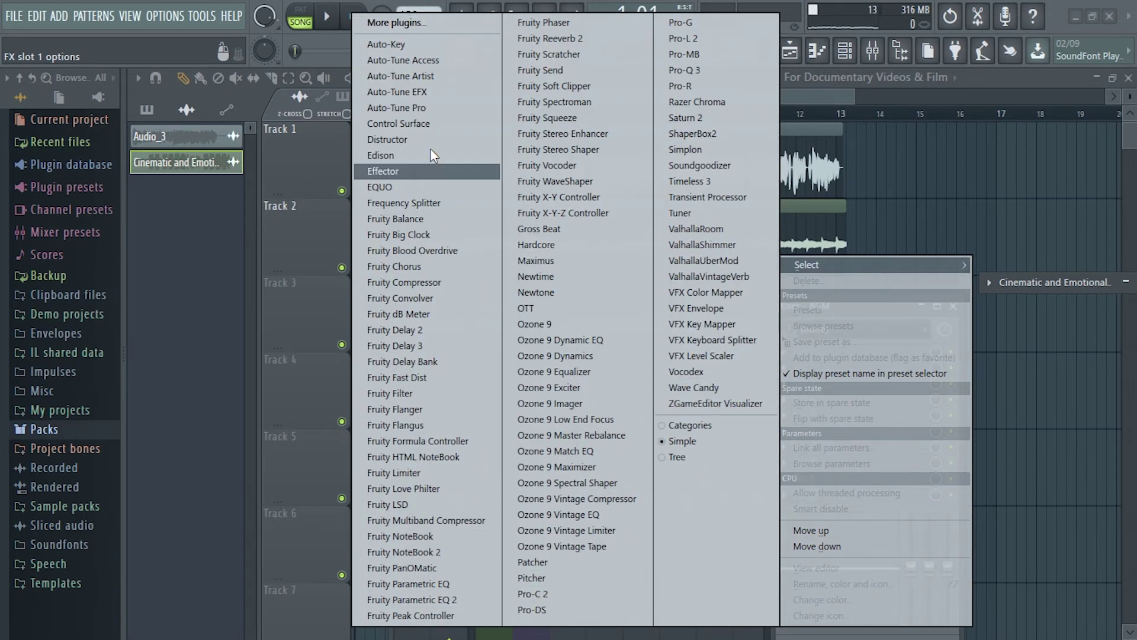
pyautogui.click(408, 24)
pyautogui.click(566, 606)
pyautogui.write('lim')
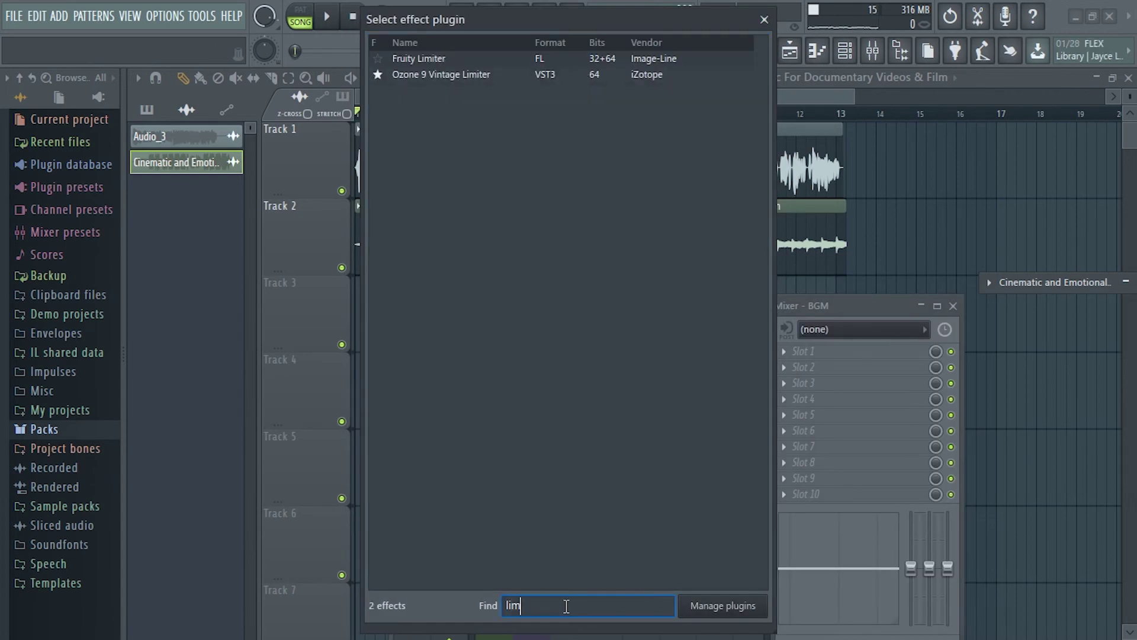
pyautogui.doubleClick(434, 59)
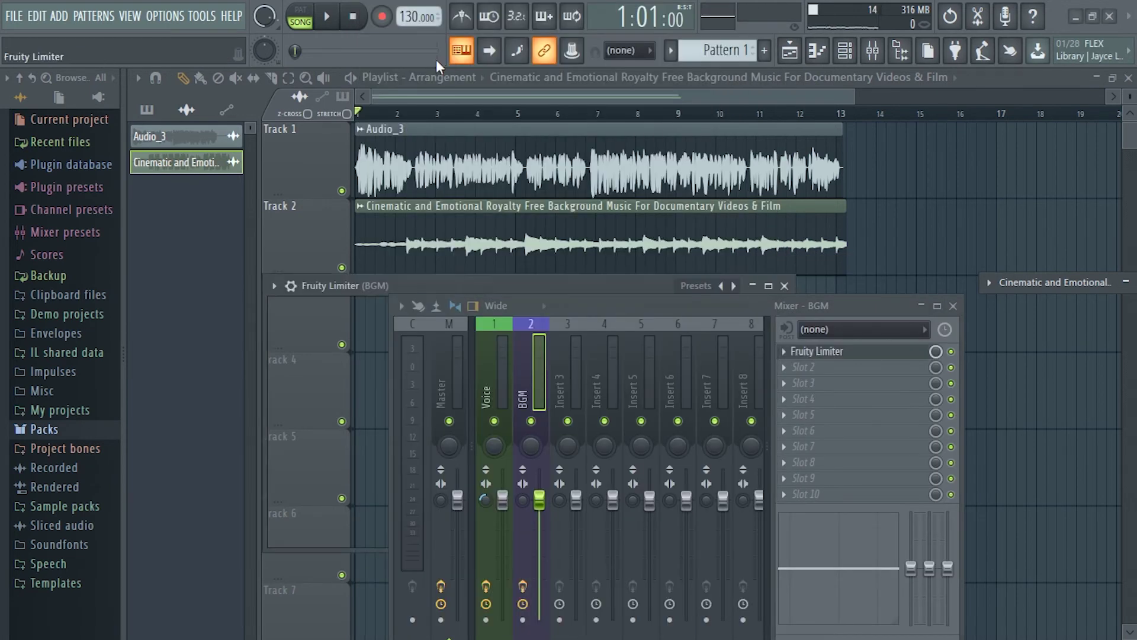
# Hide the mixer, move the Fruity Limiter window below the audio clips, and start playback
pyautogui.click(540, 307)
pyautogui.moveTo(605, 310); pyautogui.dragTo(736, 159)
pyautogui.press('F9')
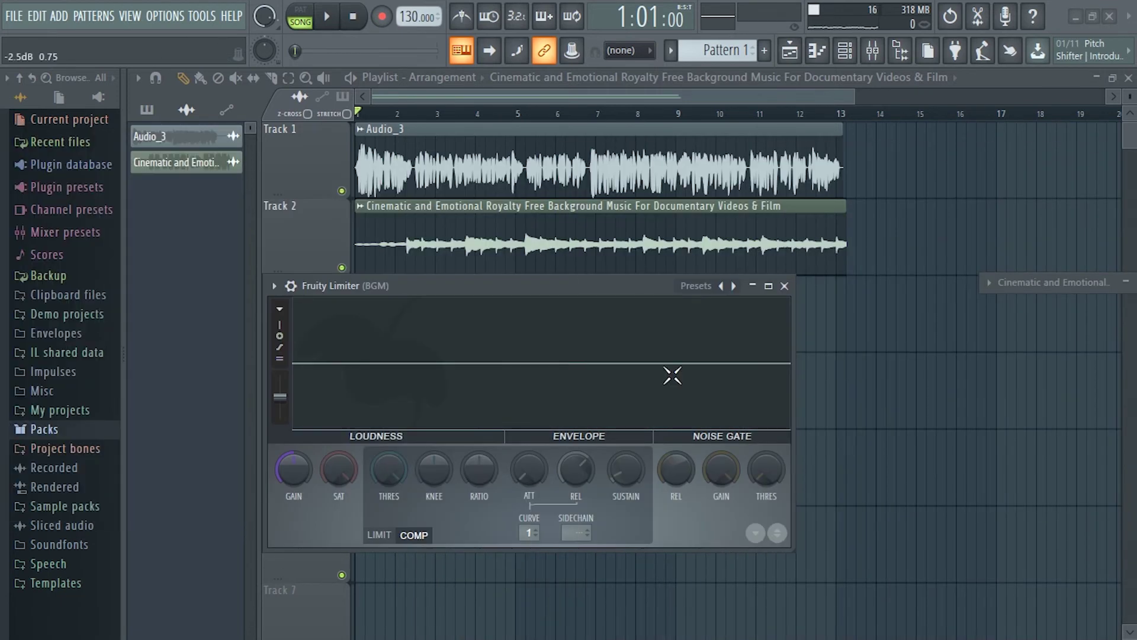
pyautogui.moveTo(513, 286); pyautogui.dragTo(728, 331)
pyautogui.press('space')
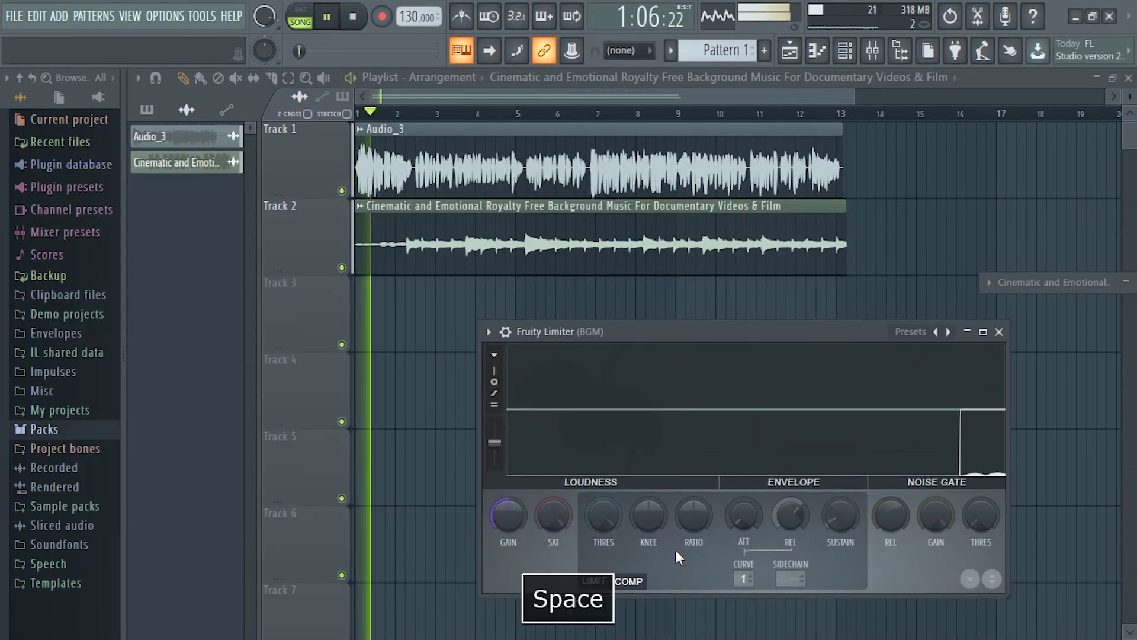
# During playback, set the BGM Limiter's compressor knee to 53%, try thresholds of -27.6, -35.9, -42.4 and -31.8 dB, and stop playback
pyautogui.moveTo(606, 522); pyautogui.dragTo(606, 568)
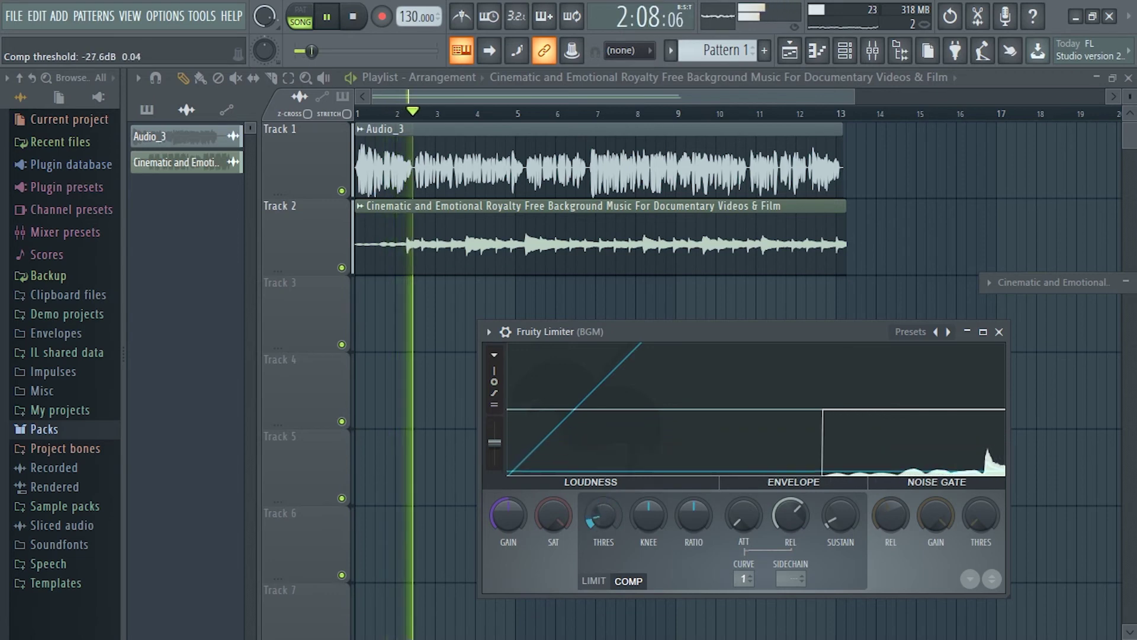
pyautogui.moveTo(648, 512); pyautogui.dragTo(648, 480)
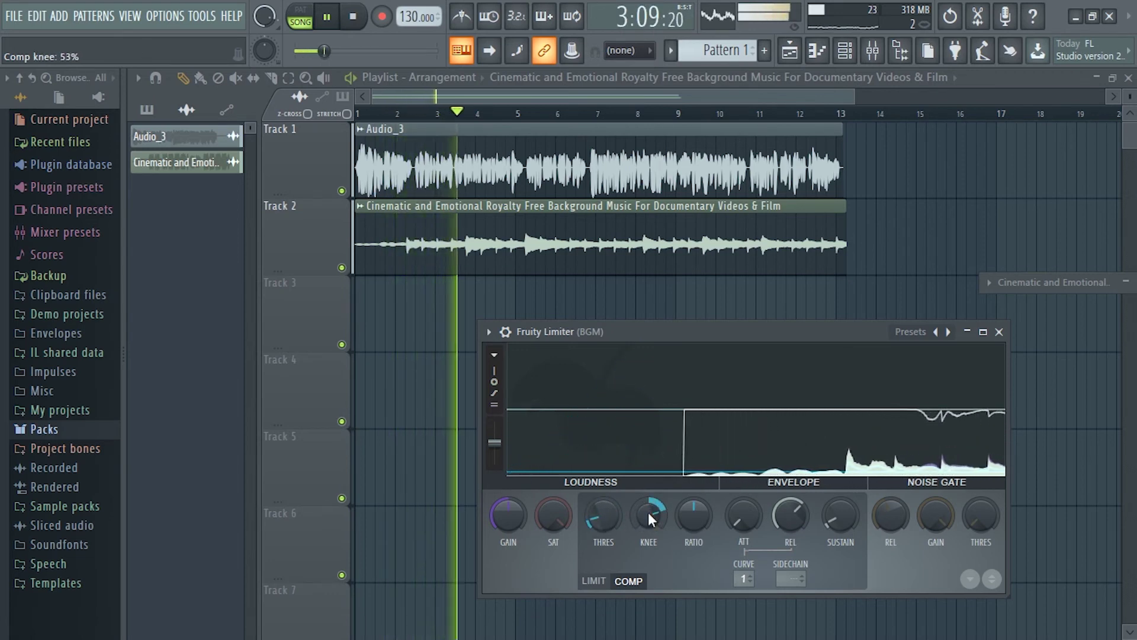
pyautogui.moveTo(606, 522); pyautogui.dragTo(644, 504)
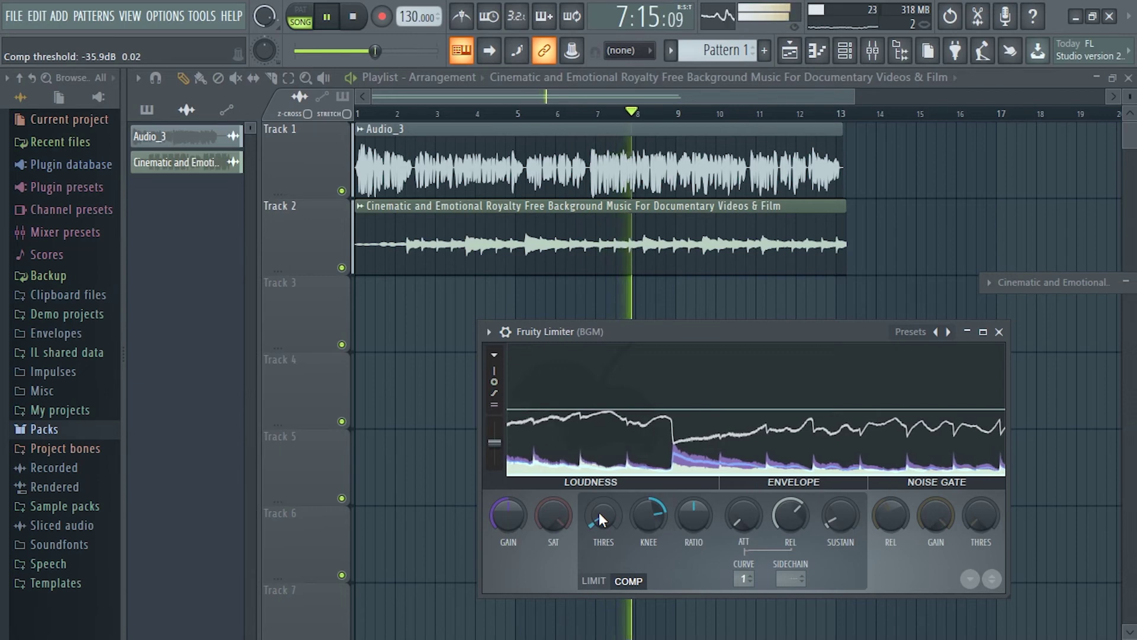
pyautogui.moveTo(599, 512); pyautogui.dragTo(599, 524)
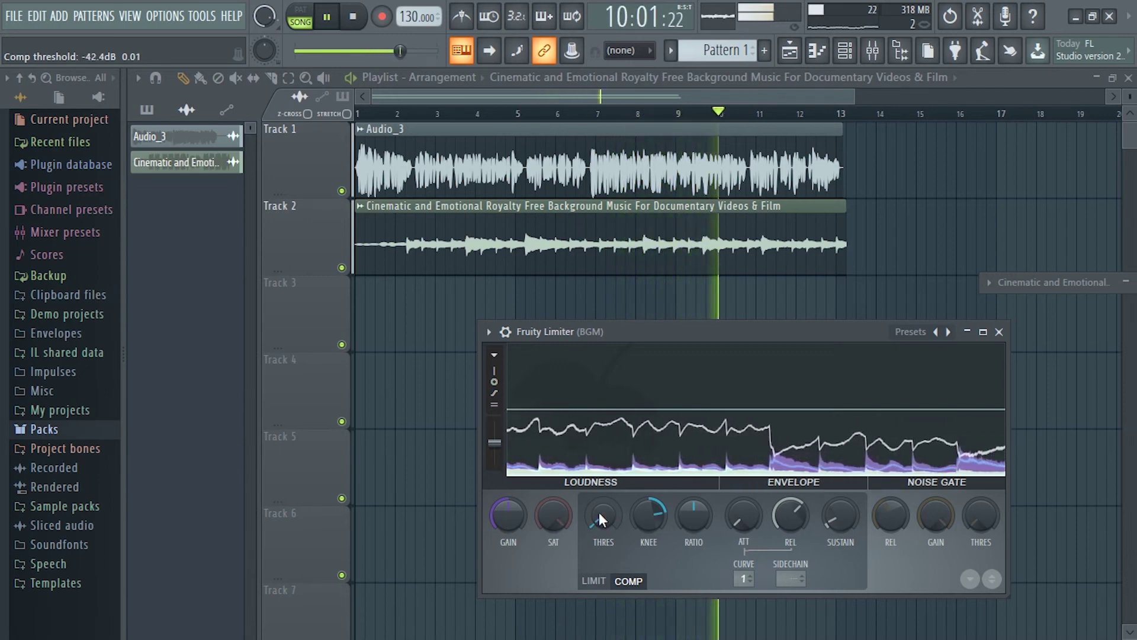
pyautogui.moveTo(599, 512); pyautogui.dragTo(602, 515)
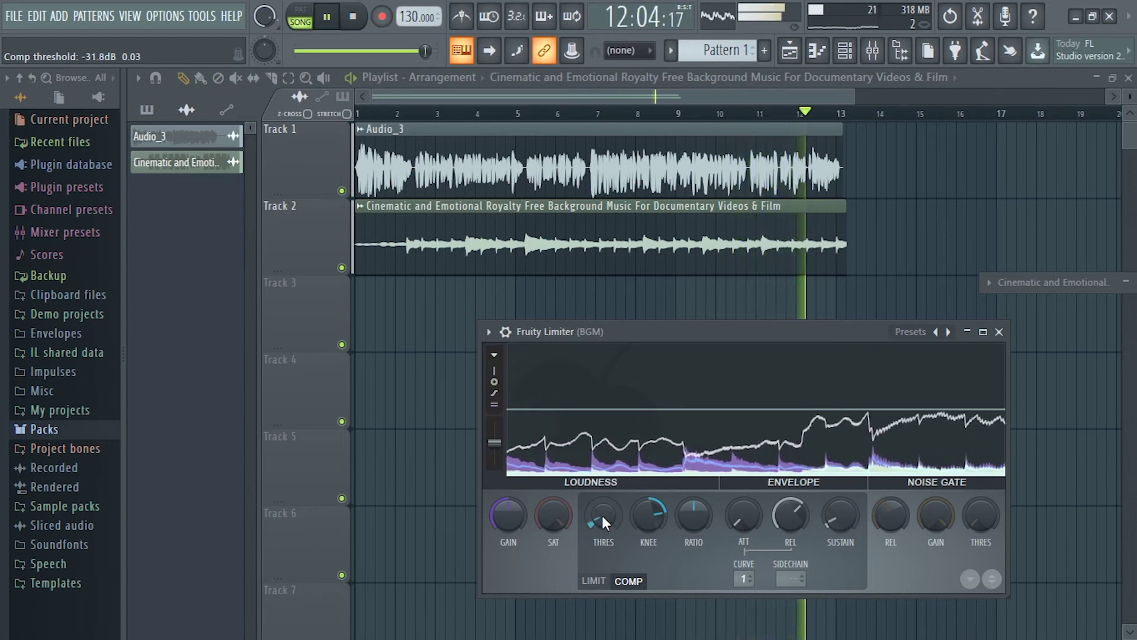
pyautogui.press('space')
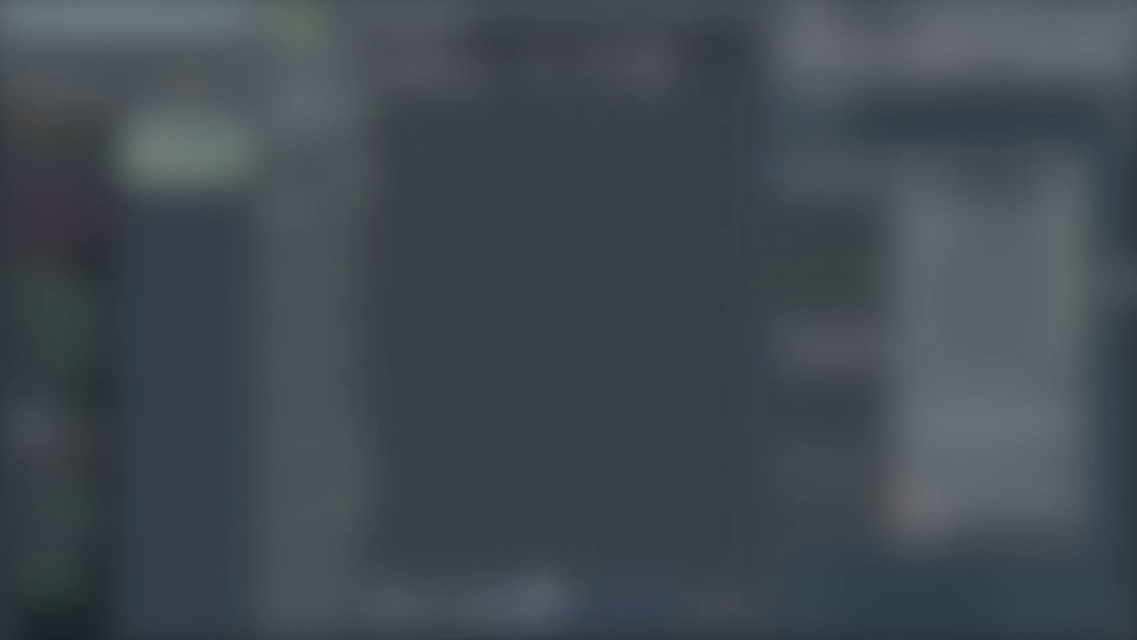
# Close the BGM track's Fruity Limiter window and show the mixer over the playlist
pyautogui.doubleClick(449, 67)
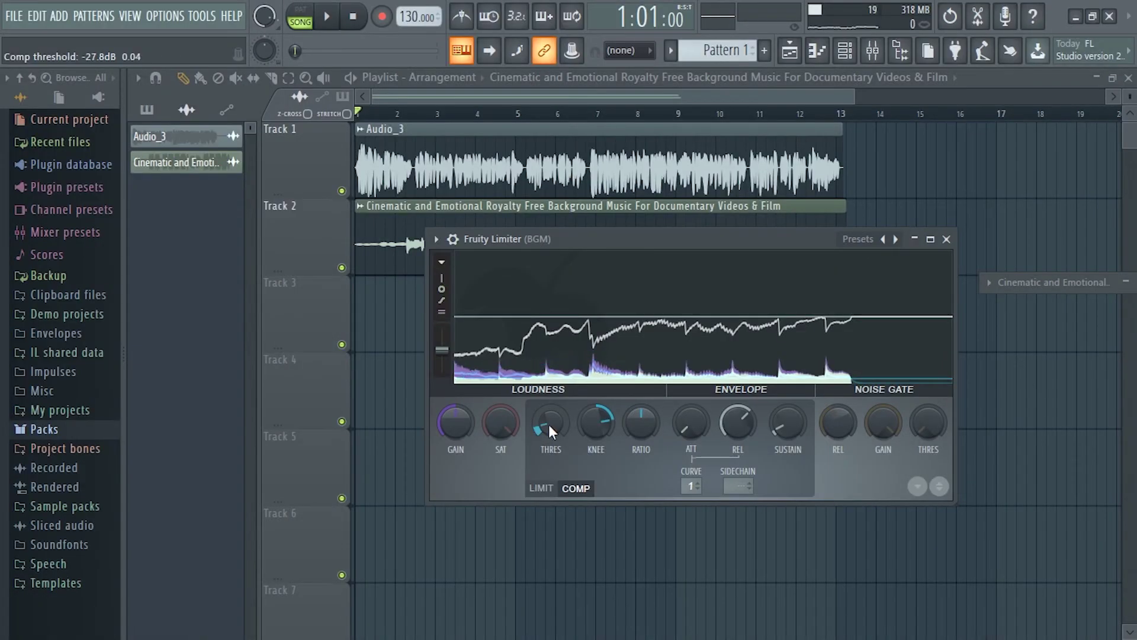
pyautogui.click(946, 240)
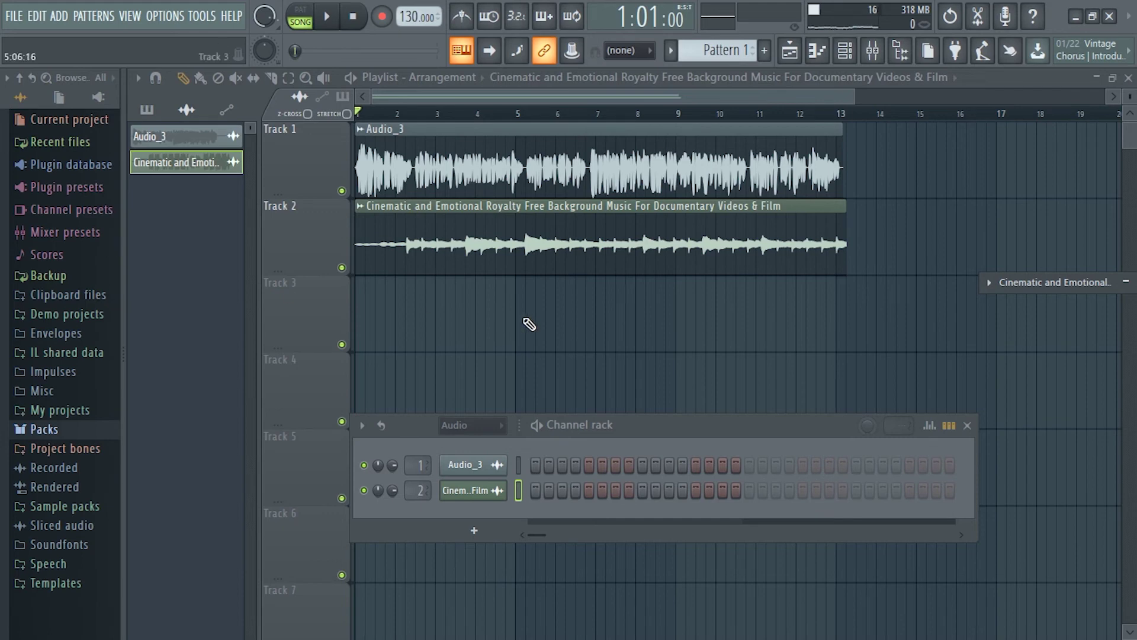
pyautogui.press('F9')
pyautogui.moveTo(622, 151); pyautogui.dragTo(760, 154)
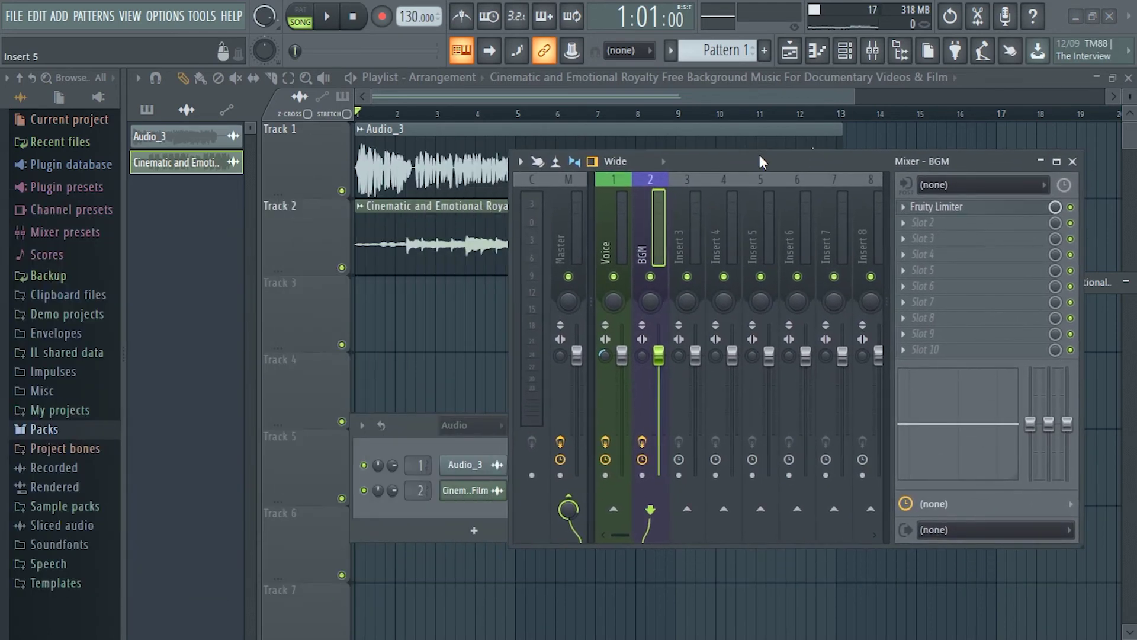
# Sidechain the Voice mixer track to the BGM track, keeping its routing to the master
pyautogui.click(617, 229)
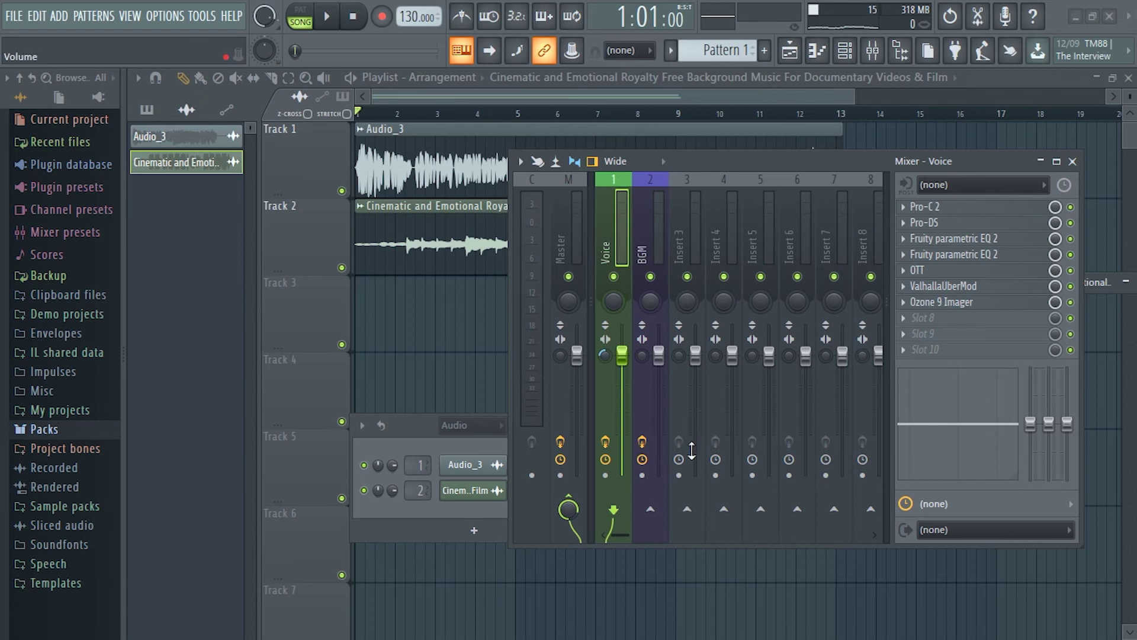
pyautogui.rightClick(650, 508)
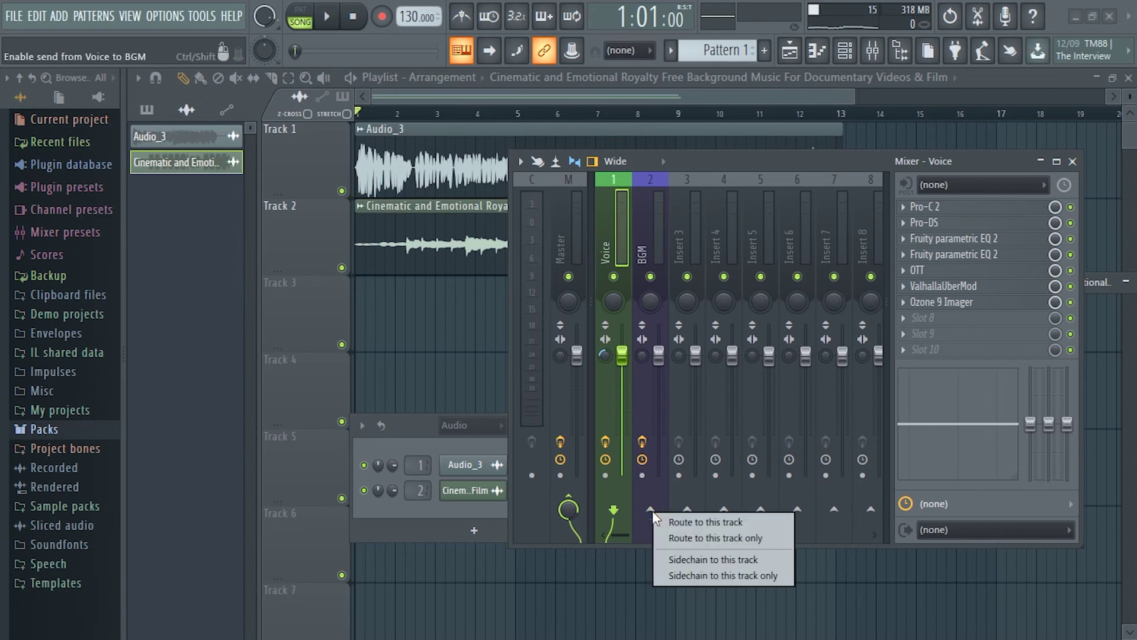
pyautogui.click(721, 570)
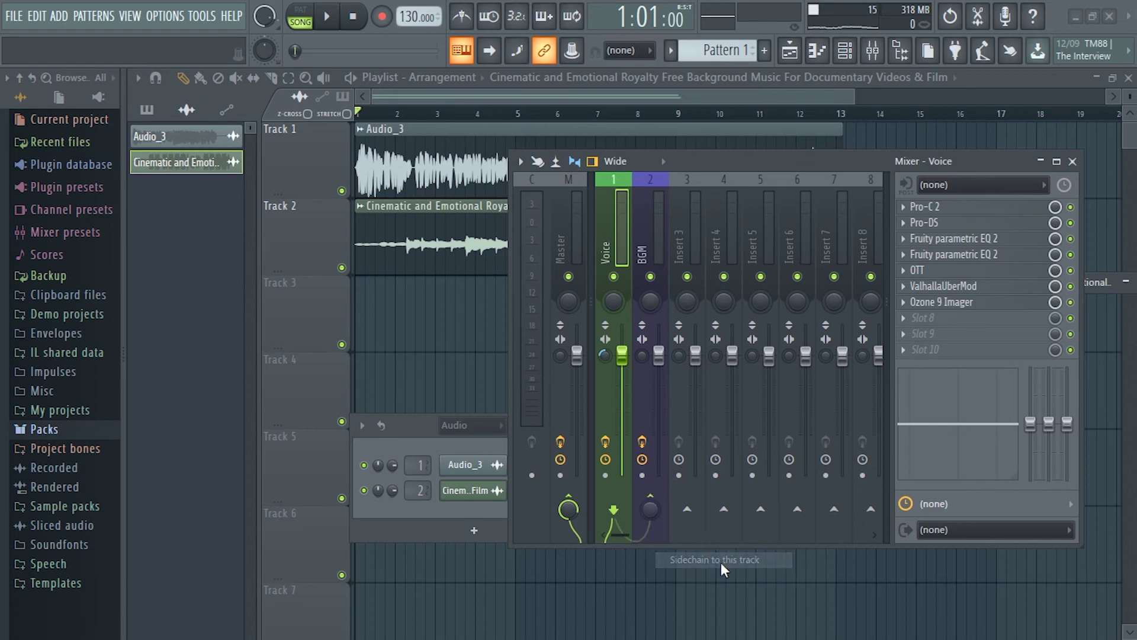
# Move the BGM track's Fruity Limiter to slot 2 and load a second Fruity Limiter in slot 1, searching for "limiter"
pyautogui.click(655, 231)
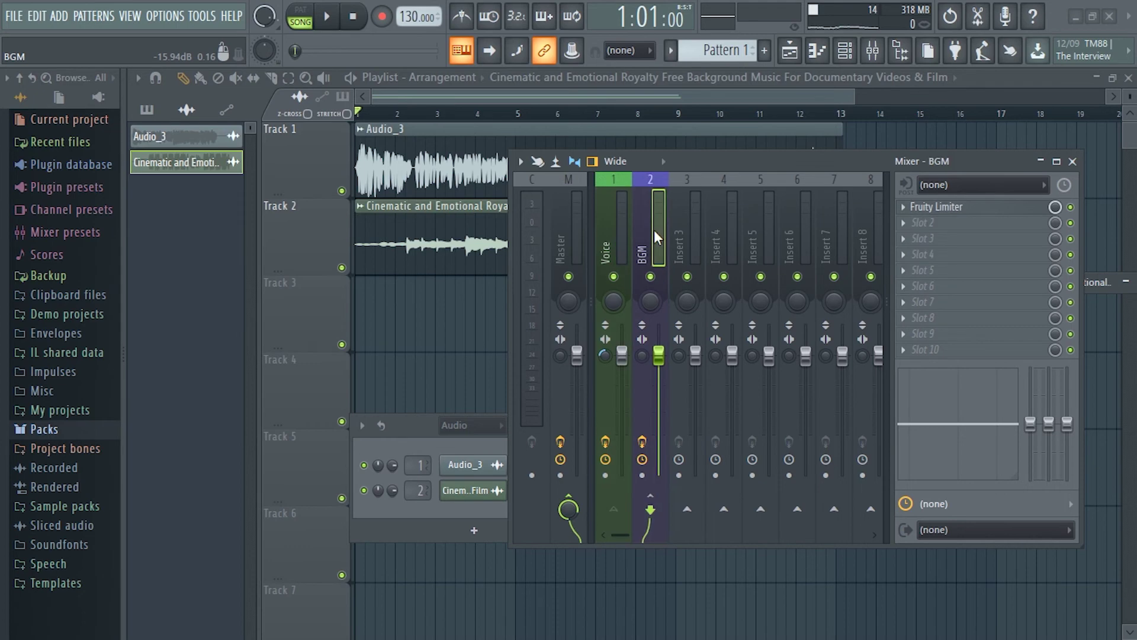
pyautogui.click(918, 207)
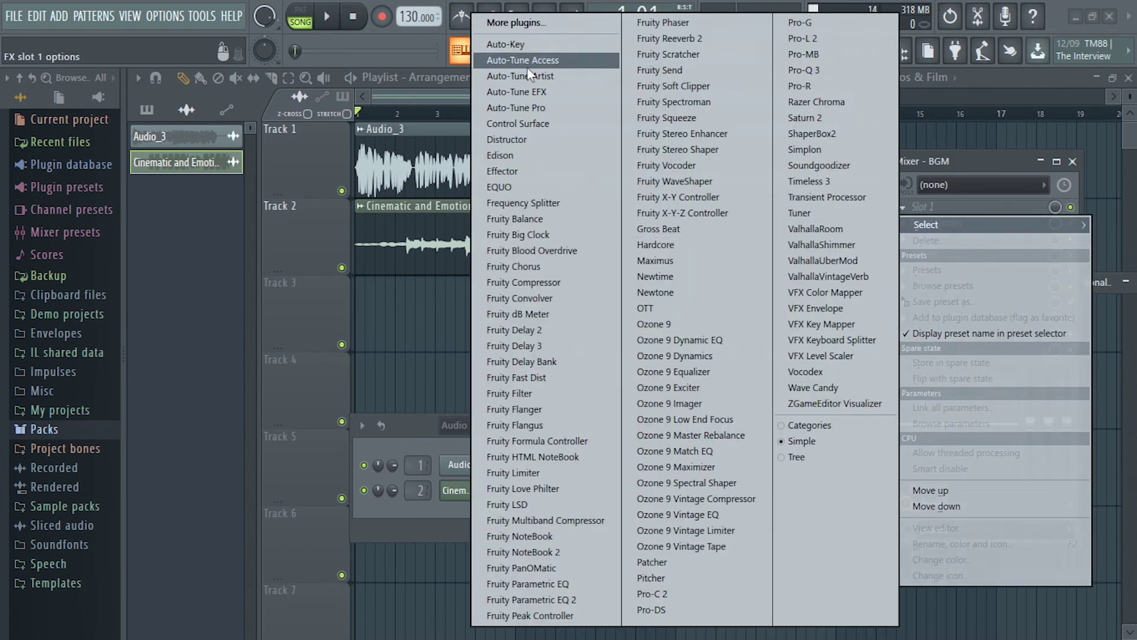
pyautogui.click(515, 92)
pyautogui.write('limi')
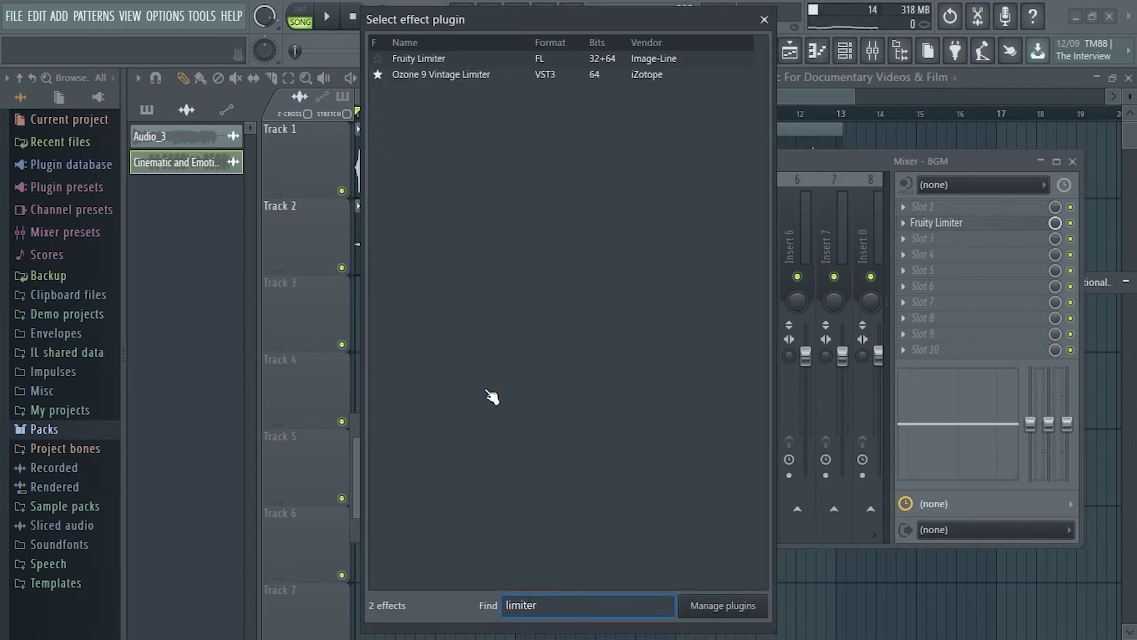
pyautogui.write('ter')
pyautogui.doubleClick(438, 60)
# Toggle the editor window of the Fruity Limiter in slot 2 of the BGM track to distinguish the two limiters
pyautogui.click(938, 224)
pyautogui.click(934, 223)
pyautogui.click(988, 221)
pyautogui.click(939, 223)
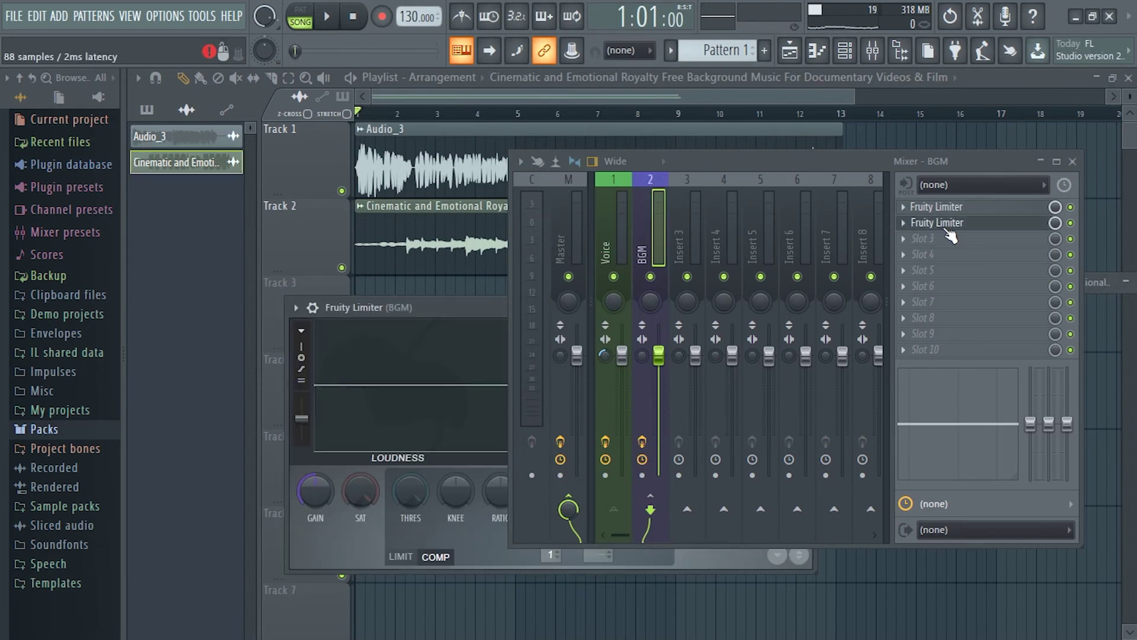
# Rename the Fruity Limiter in slot 2 of the BGM track as "Fruity Limiter (SC)"
pyautogui.click(904, 223)
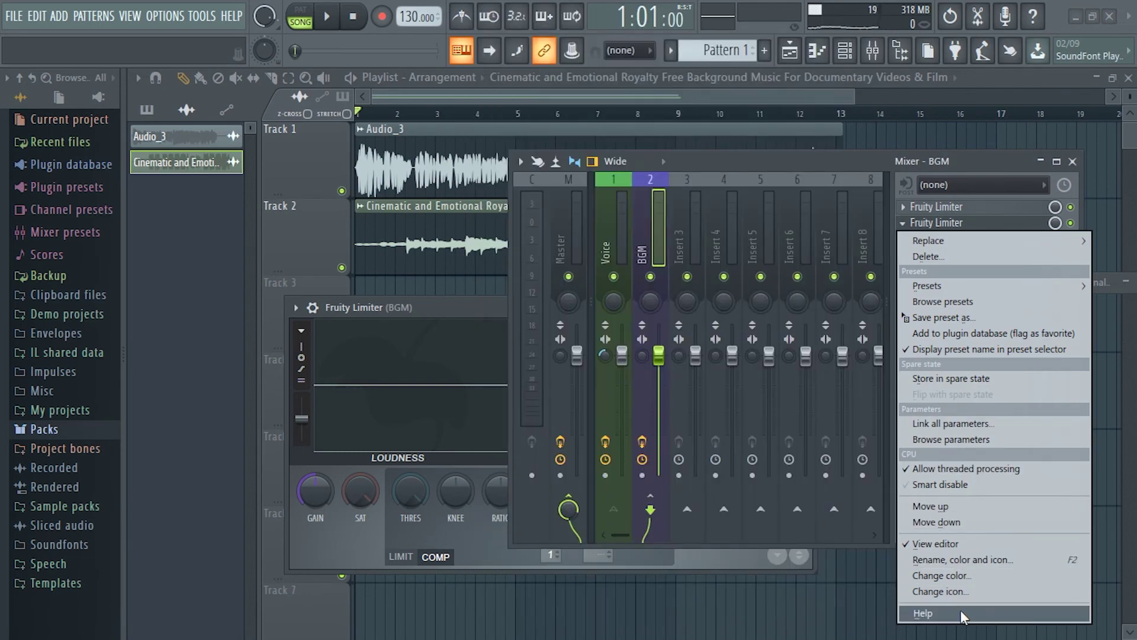
pyautogui.click(961, 559)
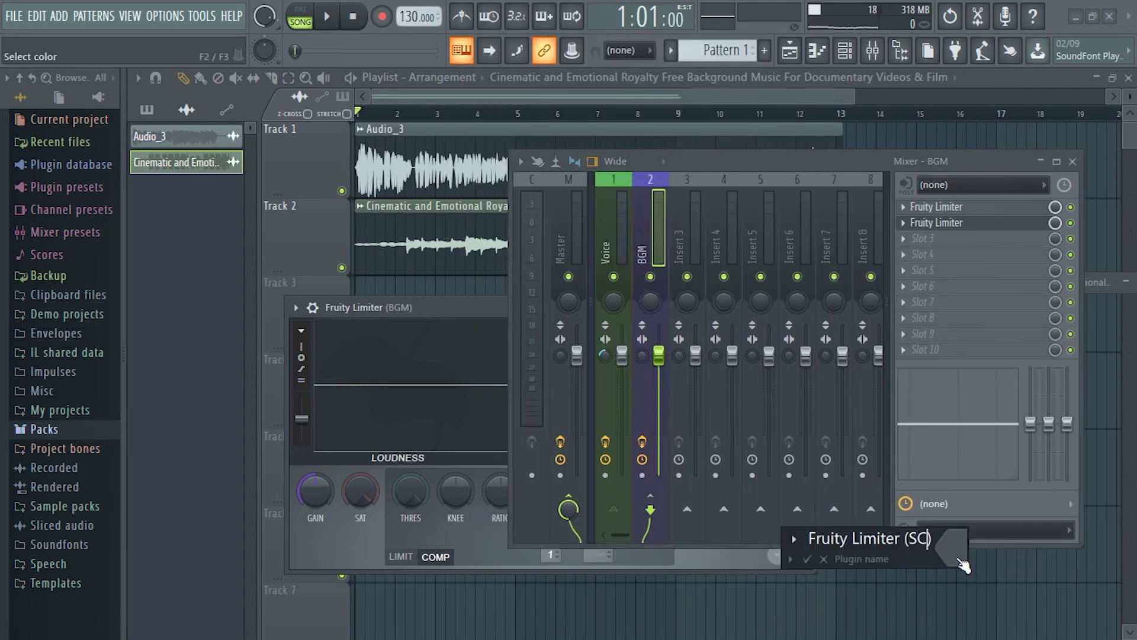
pyautogui.click(959, 561)
pyautogui.click(1125, 340)
pyautogui.click(807, 558)
# Set the Fruity Limiter (SC) compressor's sidechain source to Voice, with a lowered threshold and a softer knee
pyautogui.moveTo(847, 162); pyautogui.dragTo(768, 529)
pyautogui.moveTo(633, 307); pyautogui.dragTo(809, 145)
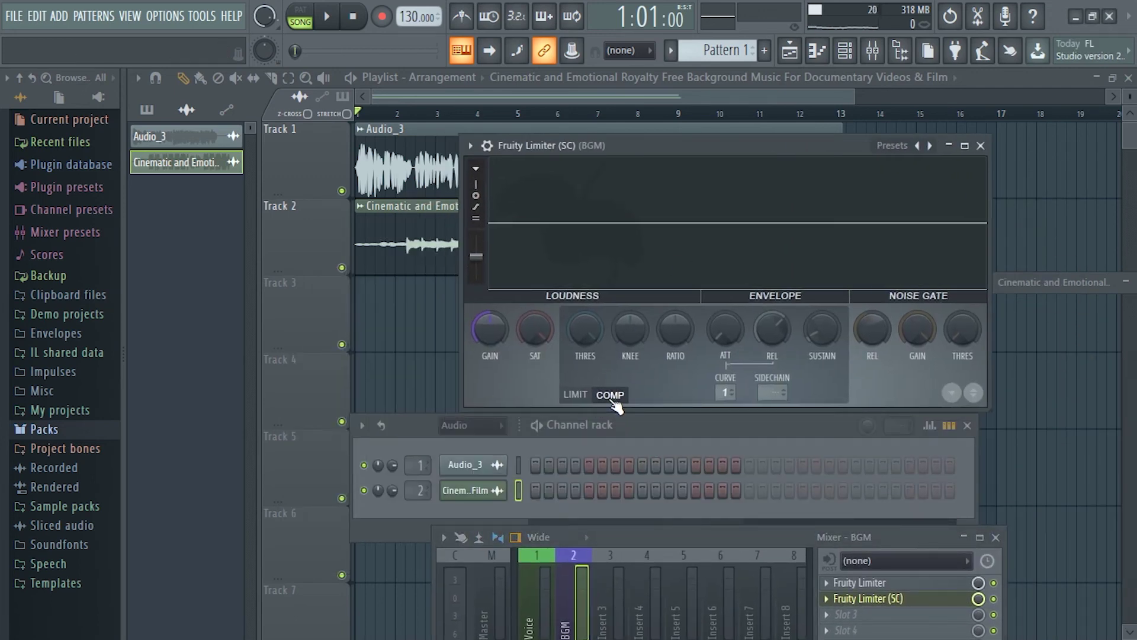
pyautogui.click(783, 392)
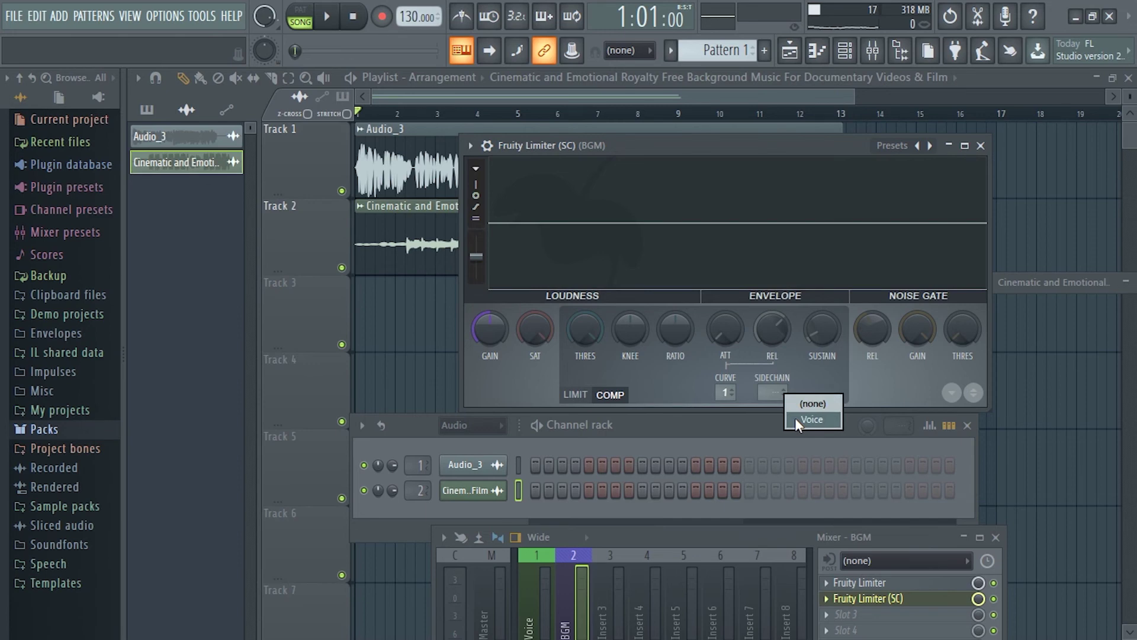
pyautogui.click(795, 417)
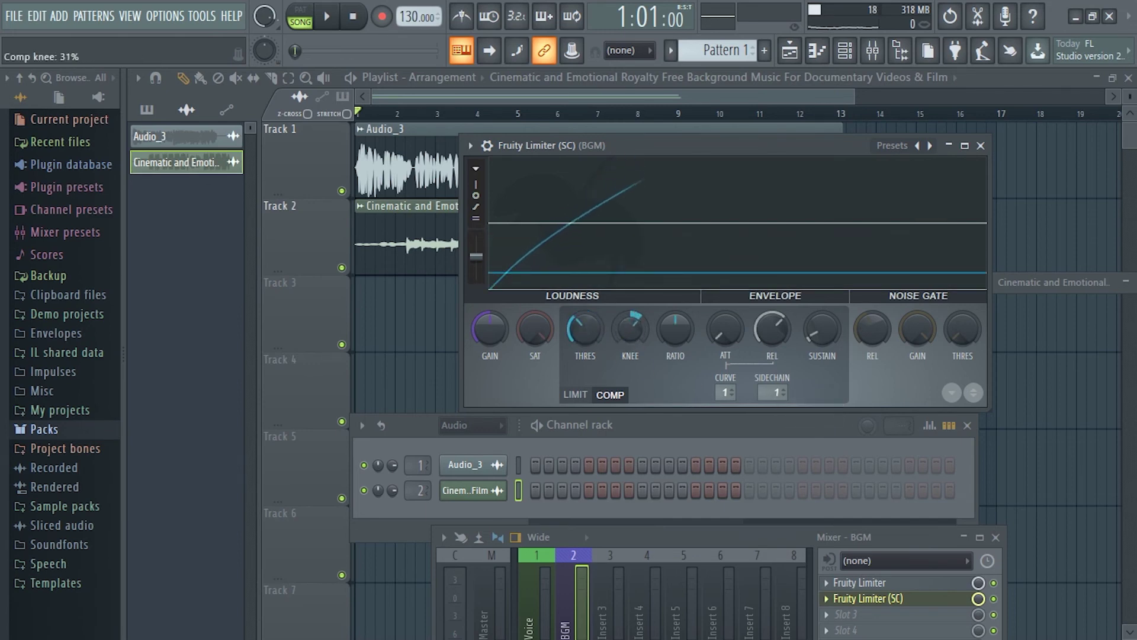
# Play the voice and background music together and watch the Fruity Limiter (SC) graph, then stop playback
pyautogui.press('space')
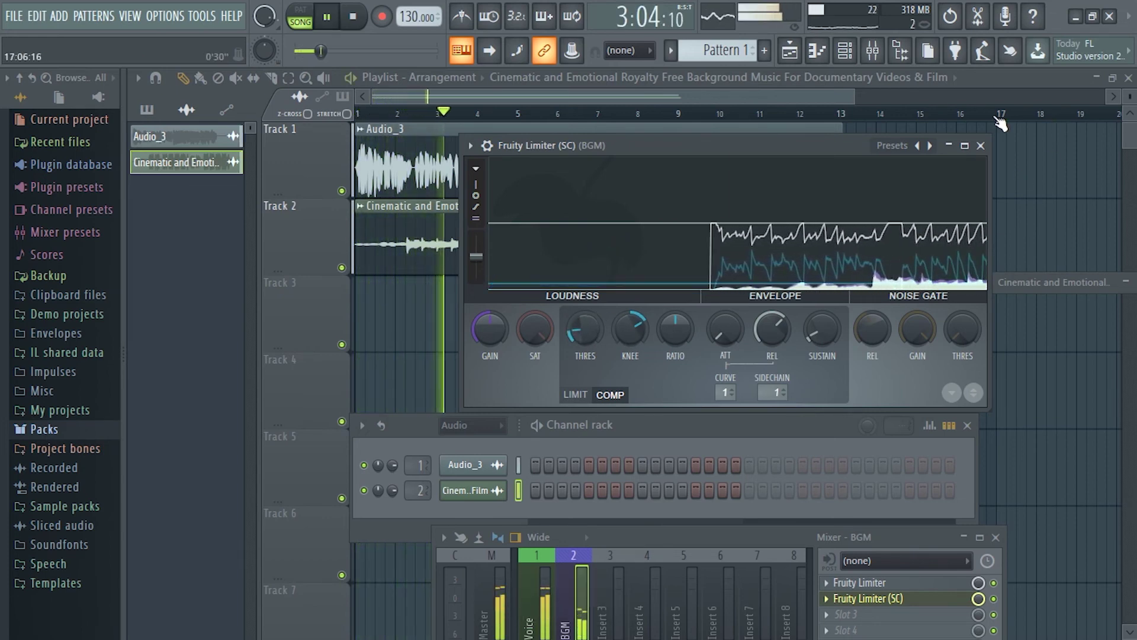
pyautogui.moveTo(808, 145); pyautogui.dragTo(706, 161)
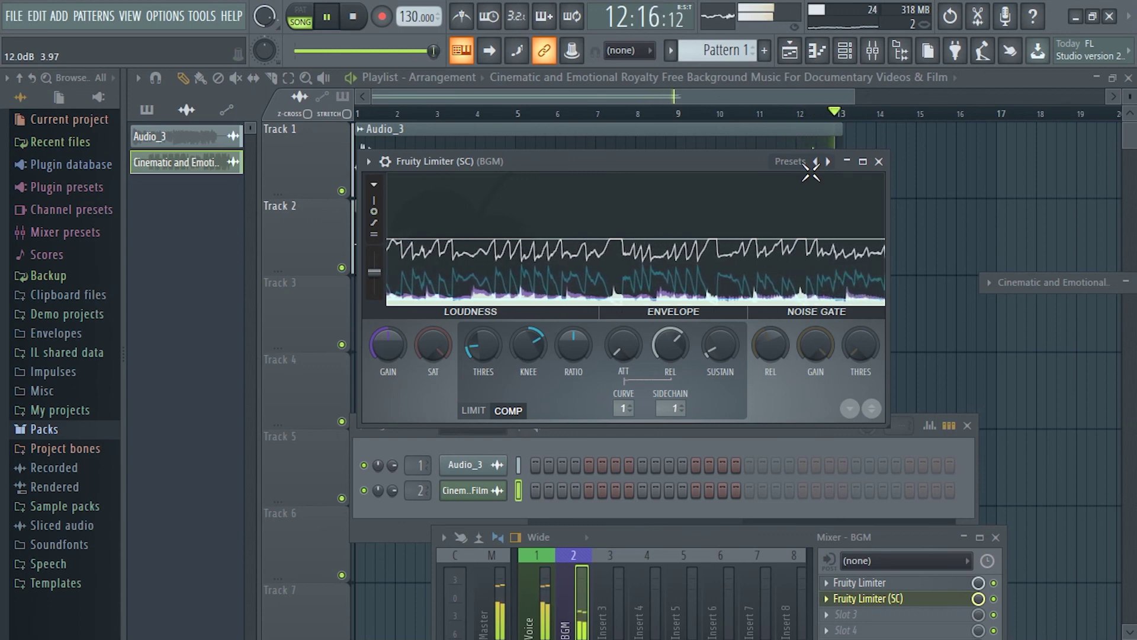
pyautogui.press('space')
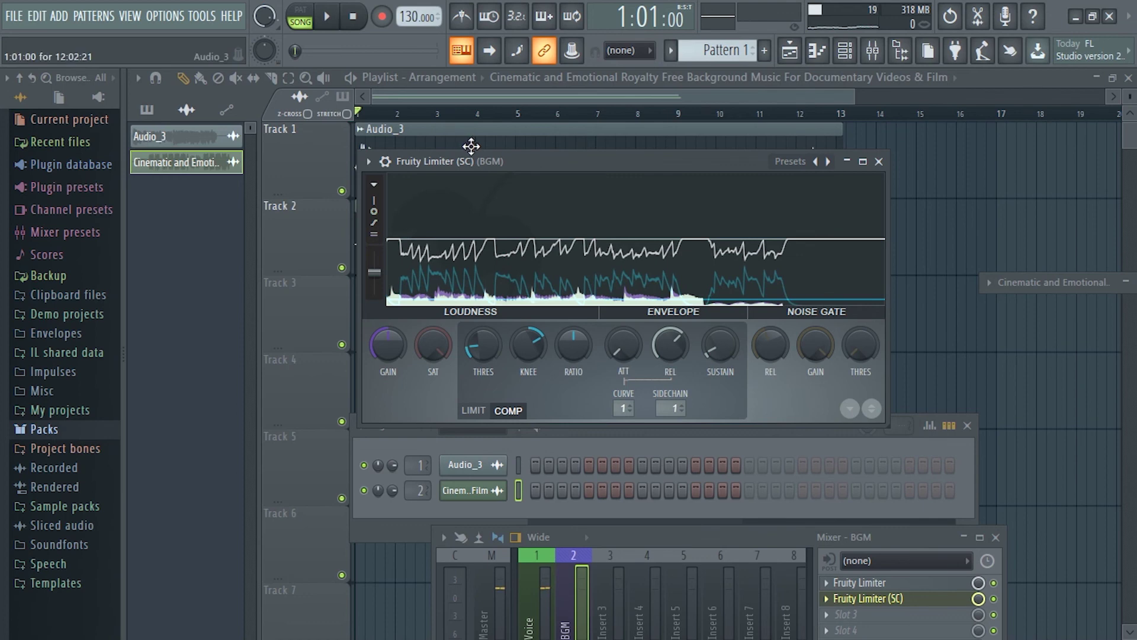
# Mute Track 1 and play the background music alone with the Fruity Limiter (SC) editor showing
pyautogui.moveTo(528, 169); pyautogui.dragTo(592, 269)
pyautogui.click(342, 190)
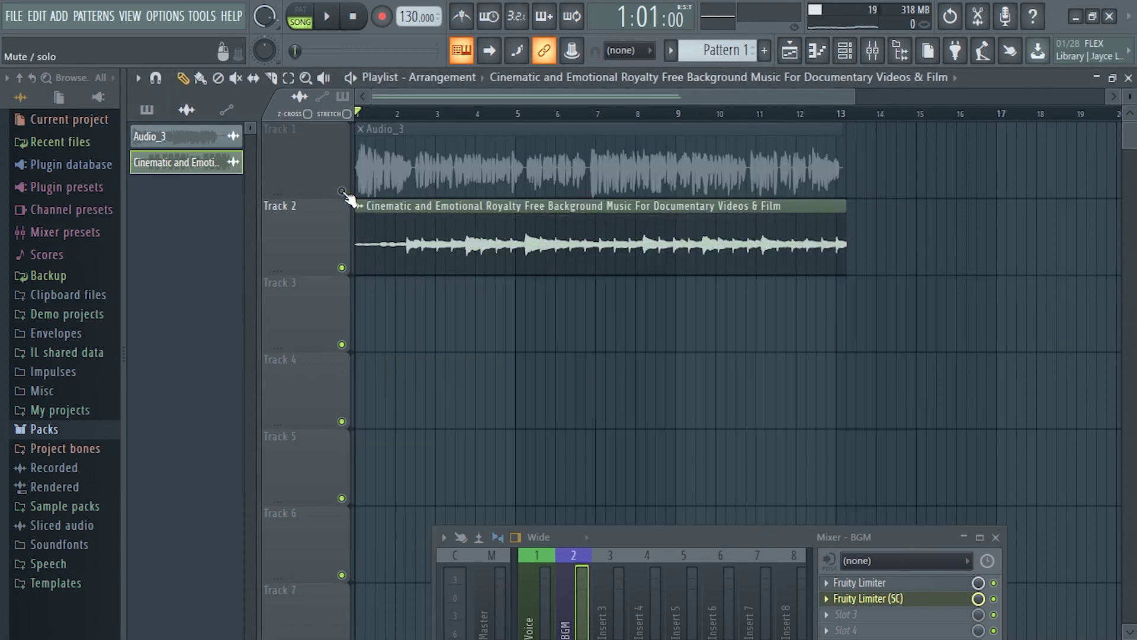
pyautogui.click(868, 600)
pyautogui.press('space')
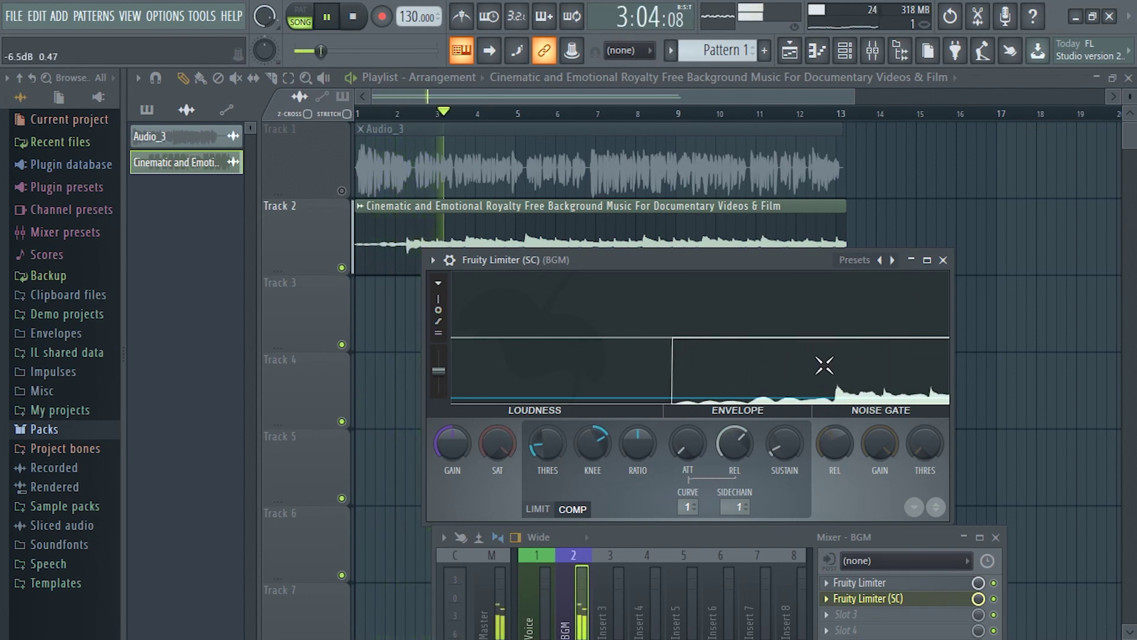
# Detach the Fruity Limiter (SC) window and unmute Track 1 to check the ducking, then stop playback
pyautogui.click(433, 260)
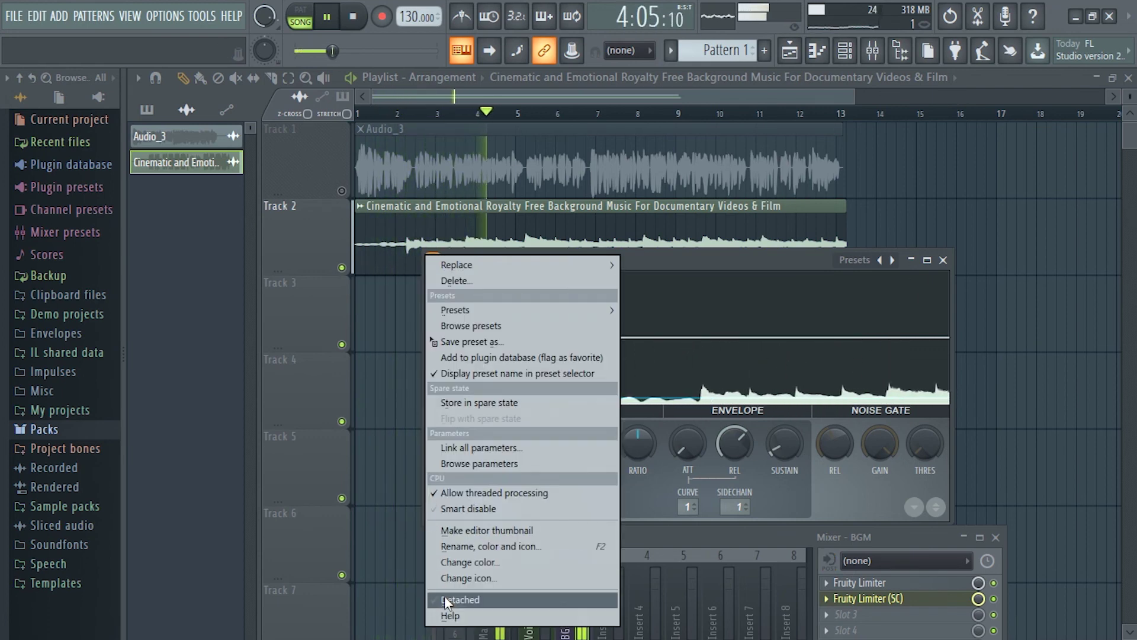
pyautogui.click(449, 599)
pyautogui.click(342, 191)
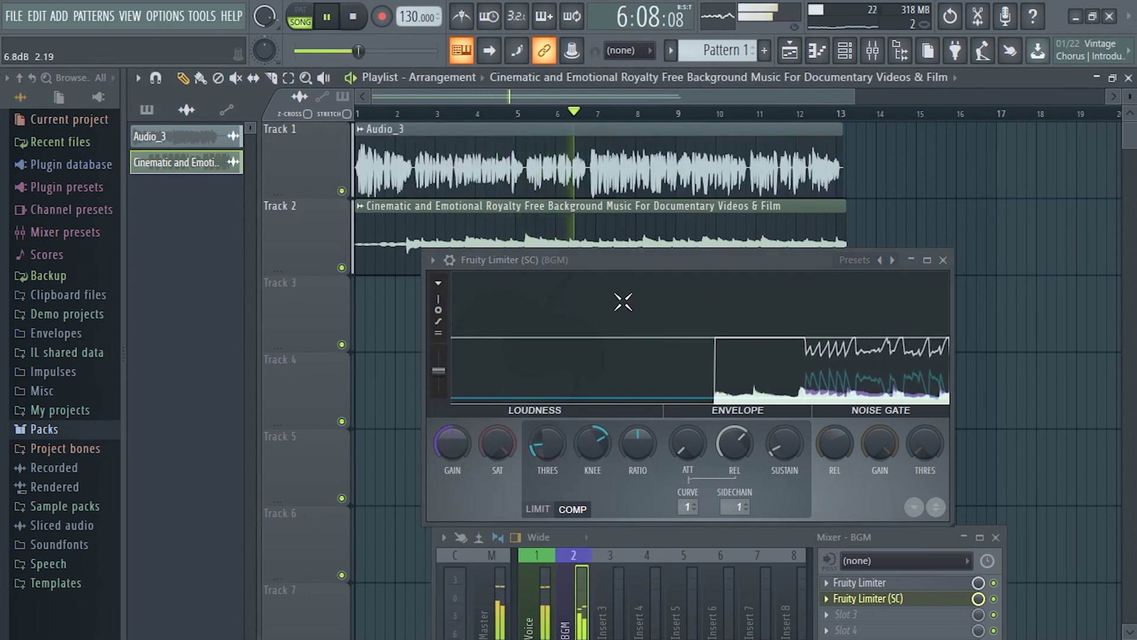
pyautogui.press('space')
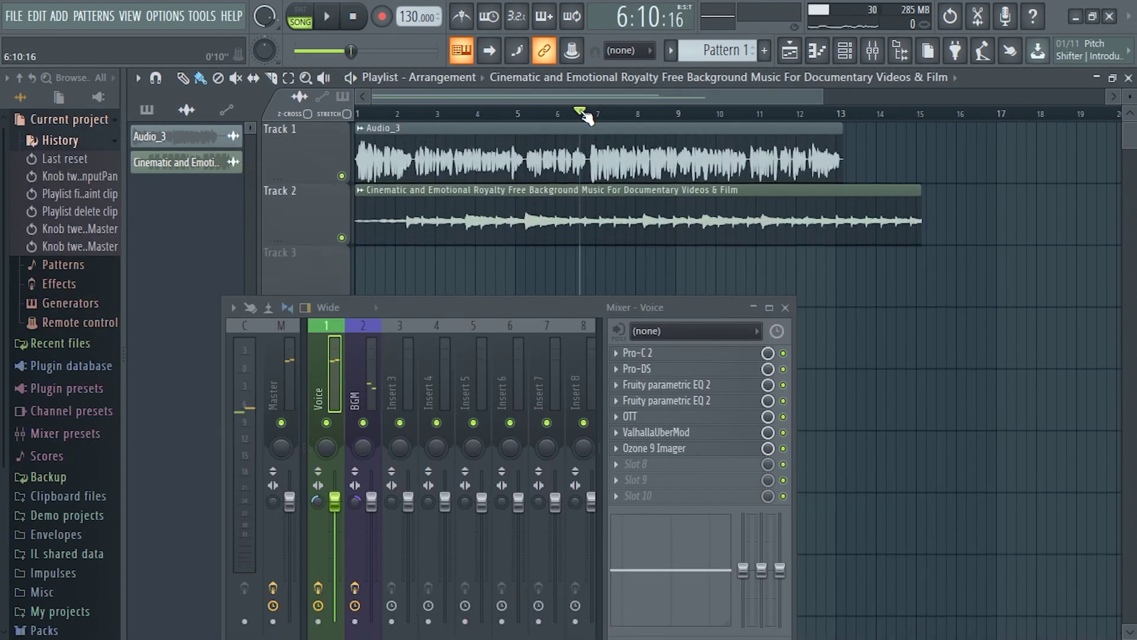
# Extend the music clip on Track 2, trim off its quiet opening and move it back to start at bar 1
pyautogui.scroll(1, 379, 235)
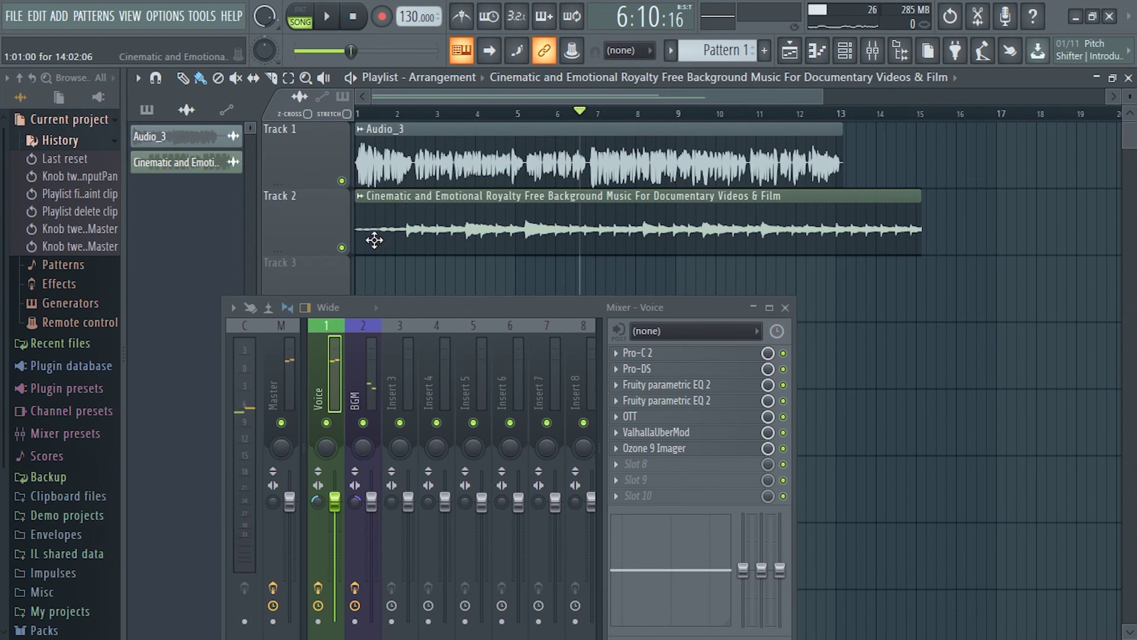
pyautogui.moveTo(935, 233); pyautogui.dragTo(1066, 233)
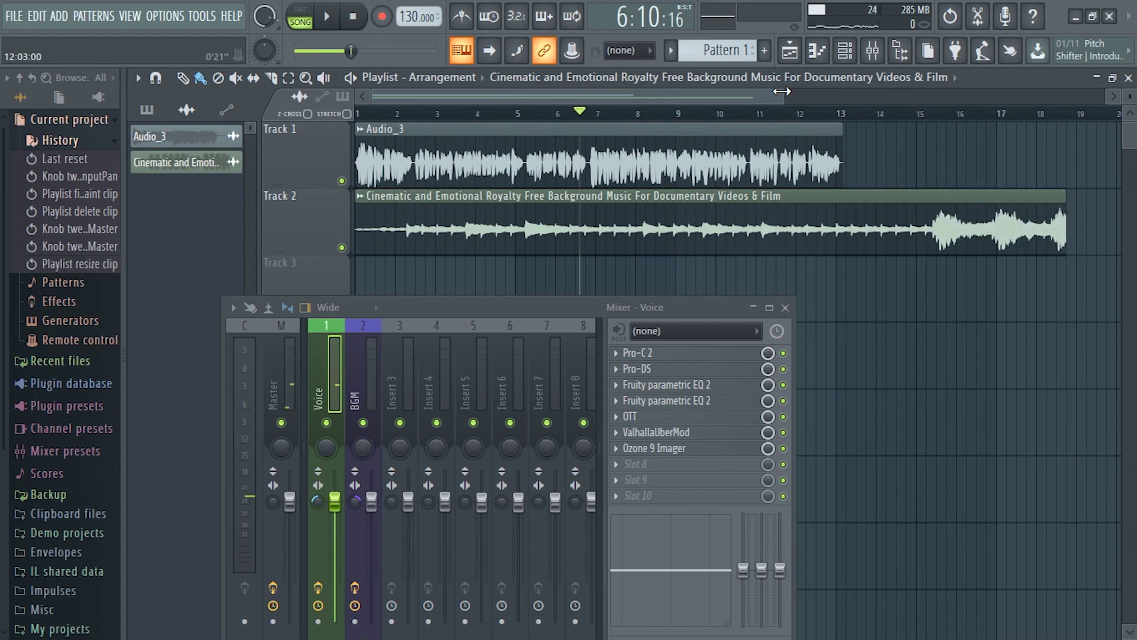
pyautogui.moveTo(781, 91); pyautogui.dragTo(1054, 91)
pyautogui.moveTo(777, 222); pyautogui.dragTo(1093, 222)
pyautogui.click(753, 308)
pyautogui.moveTo(670, 308); pyautogui.dragTo(477, 554)
pyautogui.moveTo(355, 219); pyautogui.dragTo(379, 211)
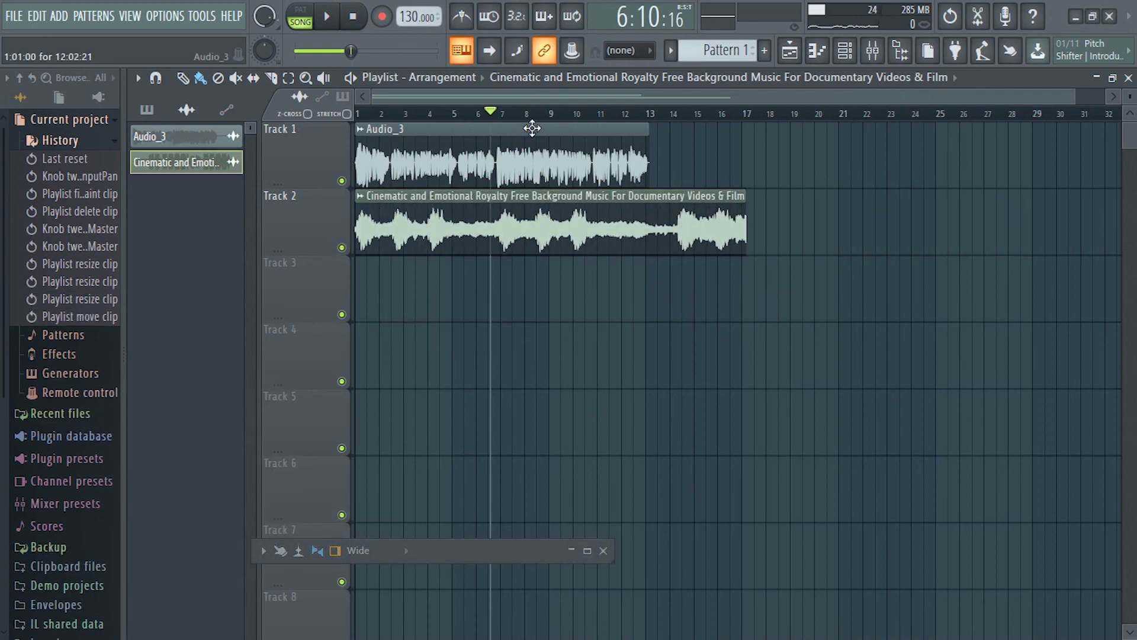
# Play the arrangement and shorten the Track 2 music clip to end at about bar 13, level with the voice clip
pyautogui.press('space')
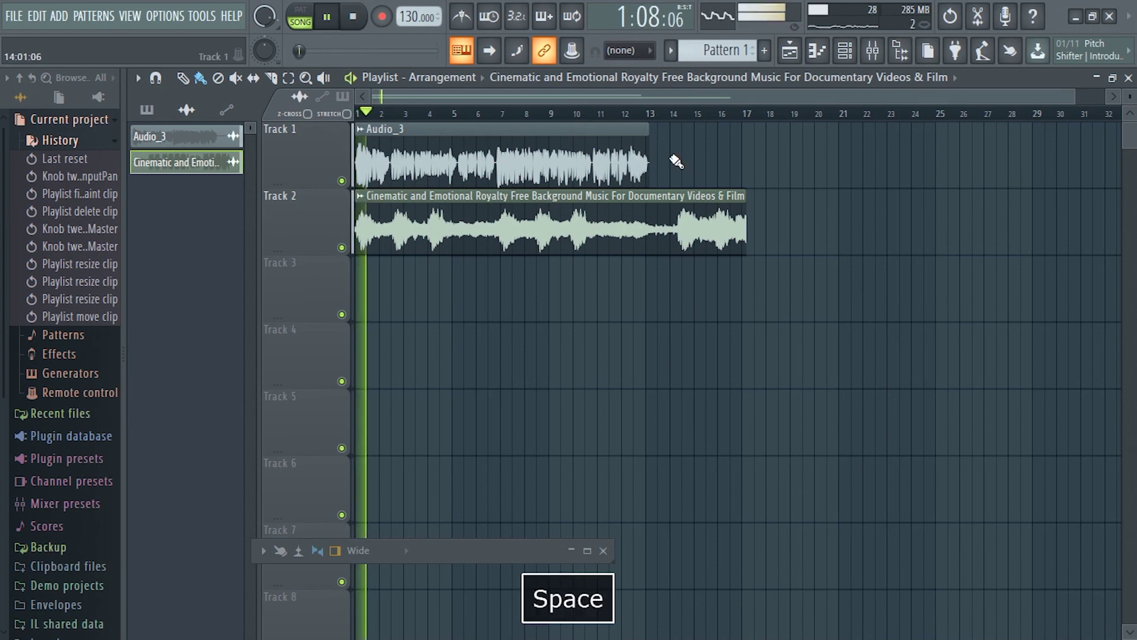
pyautogui.moveTo(1079, 97); pyautogui.dragTo(783, 122)
pyautogui.moveTo(1031, 195); pyautogui.dragTo(864, 196)
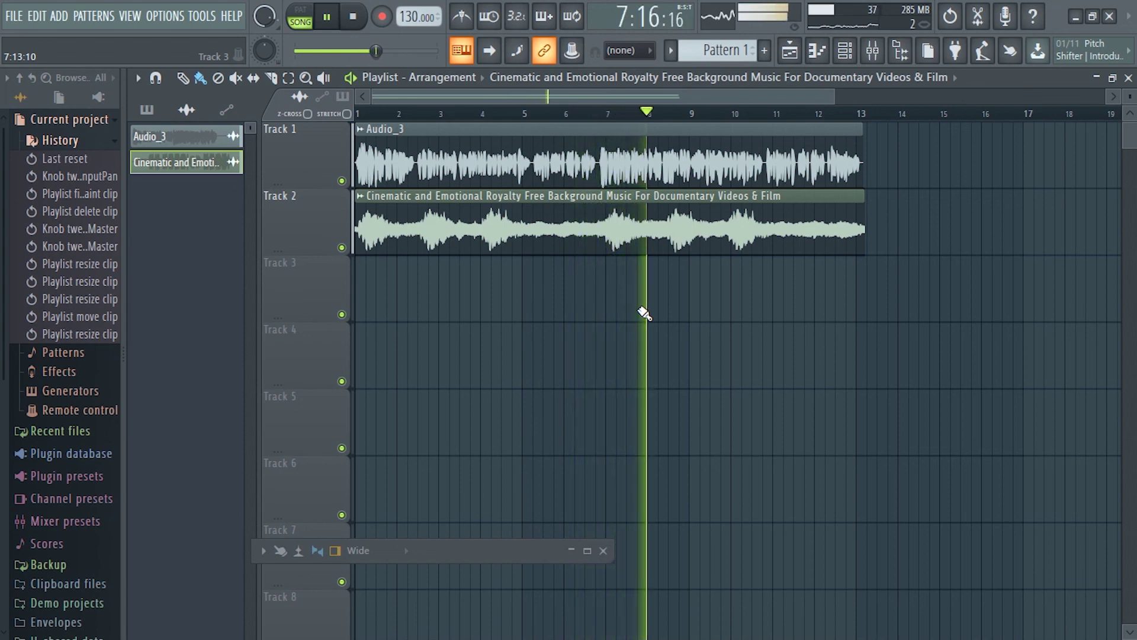
pyautogui.press('space')
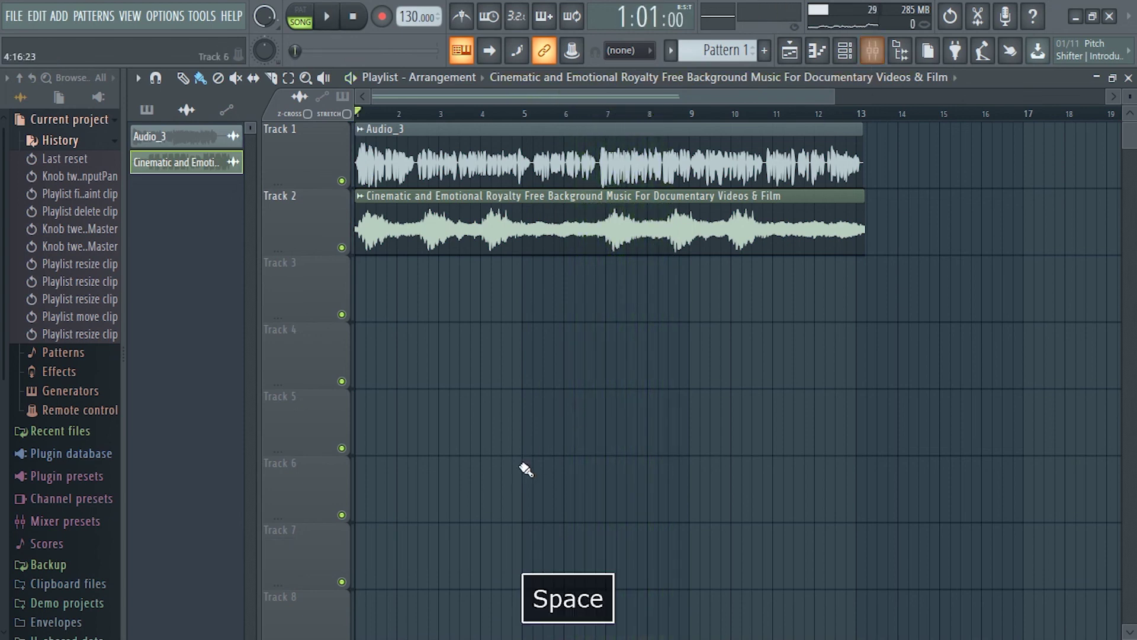
# Restore the mixer and compare playback with the BGM track's effects turned off and back on
pyautogui.moveTo(483, 557); pyautogui.dragTo(717, 237)
pyautogui.click(824, 287)
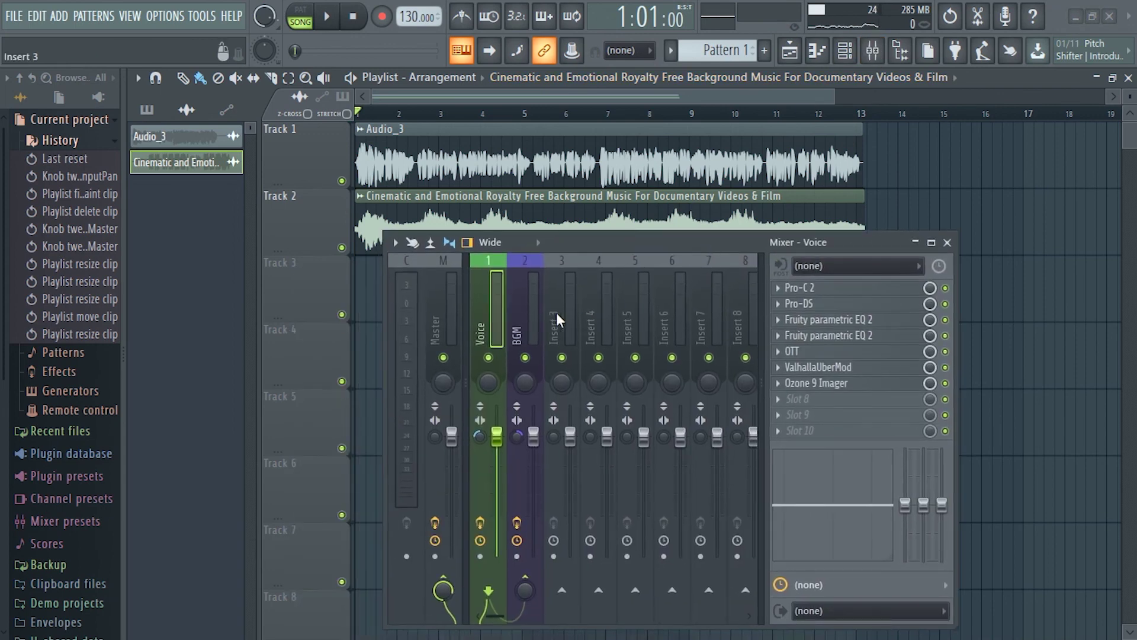
pyautogui.click(524, 311)
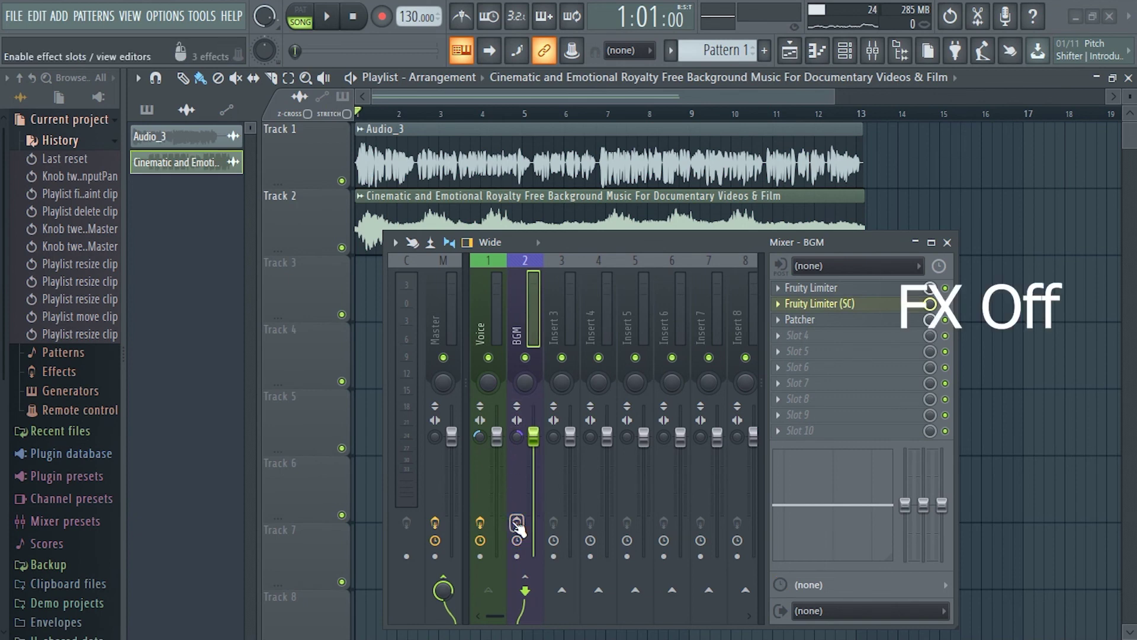
pyautogui.press('space')
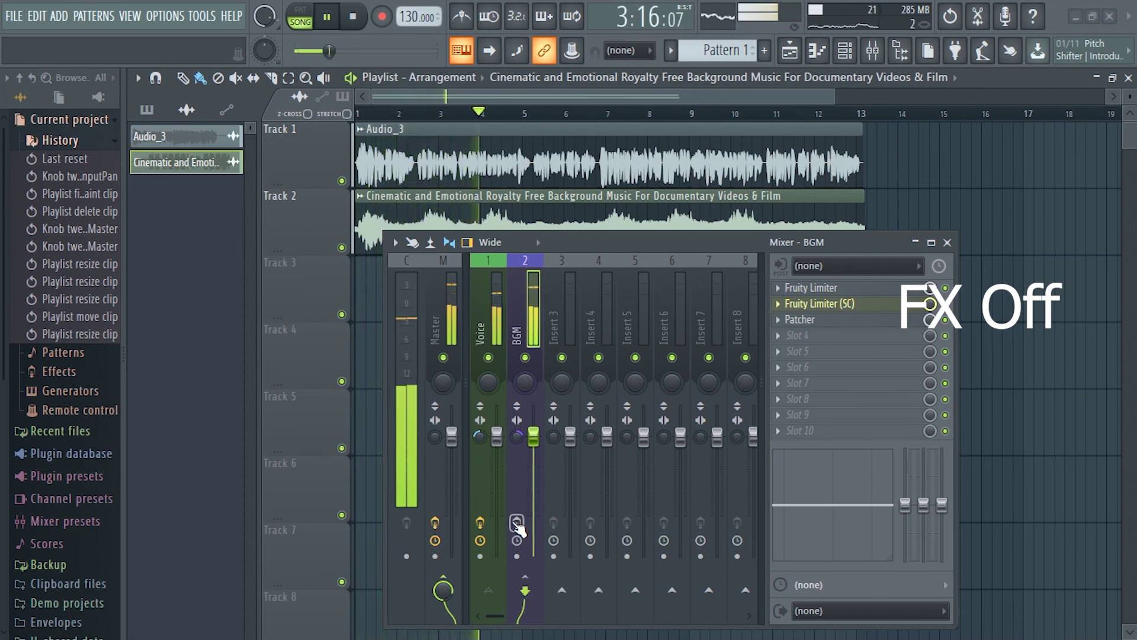
pyautogui.click(517, 523)
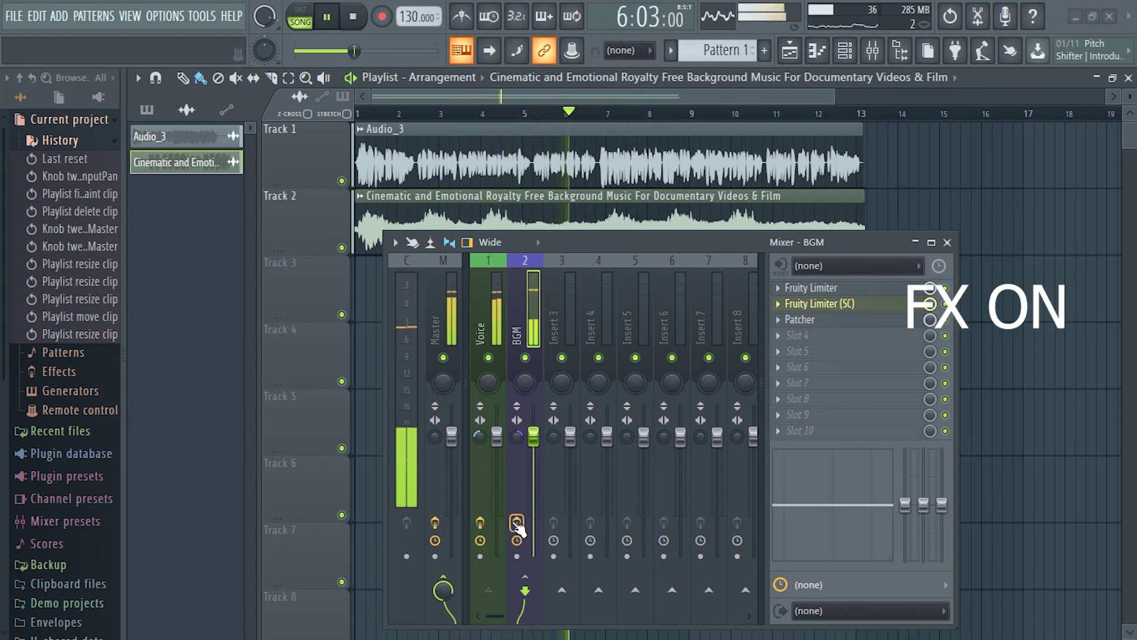
# Extend the end of the Track 2 music clip to about bar 16, past the end of the voice clip
pyautogui.moveTo(863, 201); pyautogui.dragTo(988, 201)
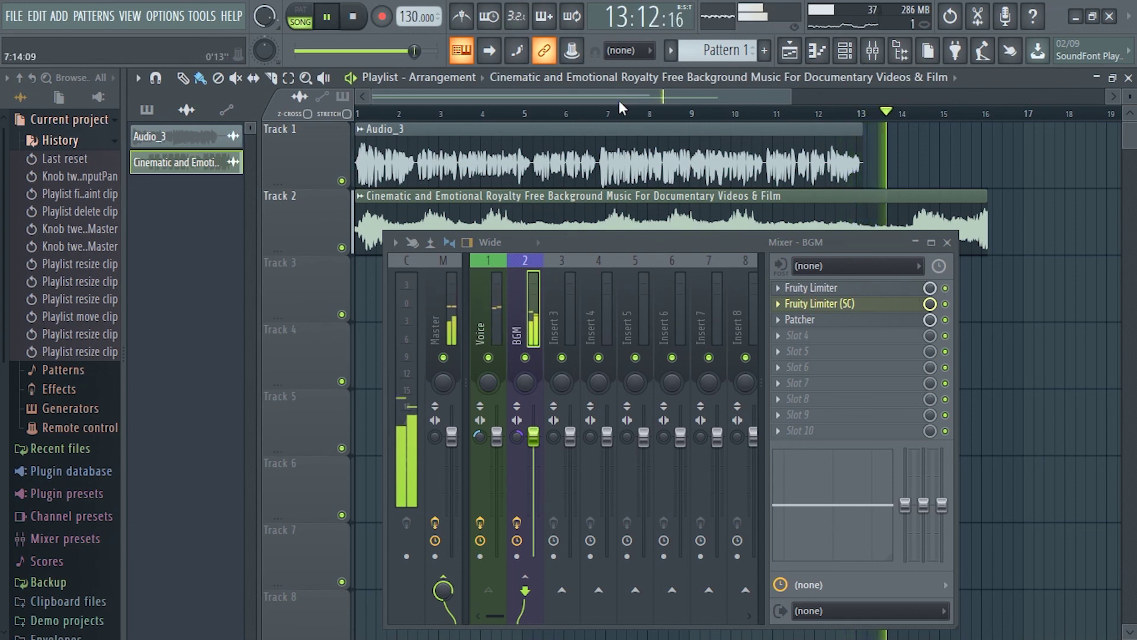
# Bypass the Fruity Limiter in slot 1 of the BGM track and open the Fruity Limiter (SC) editor during playback
pyautogui.click(946, 288)
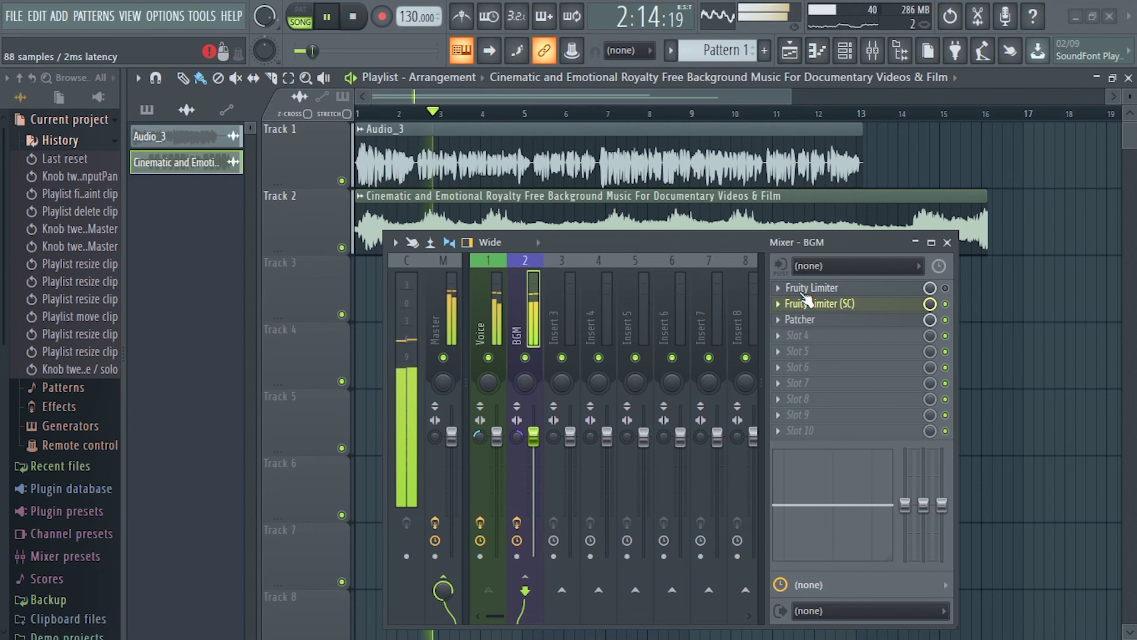
pyautogui.click(824, 303)
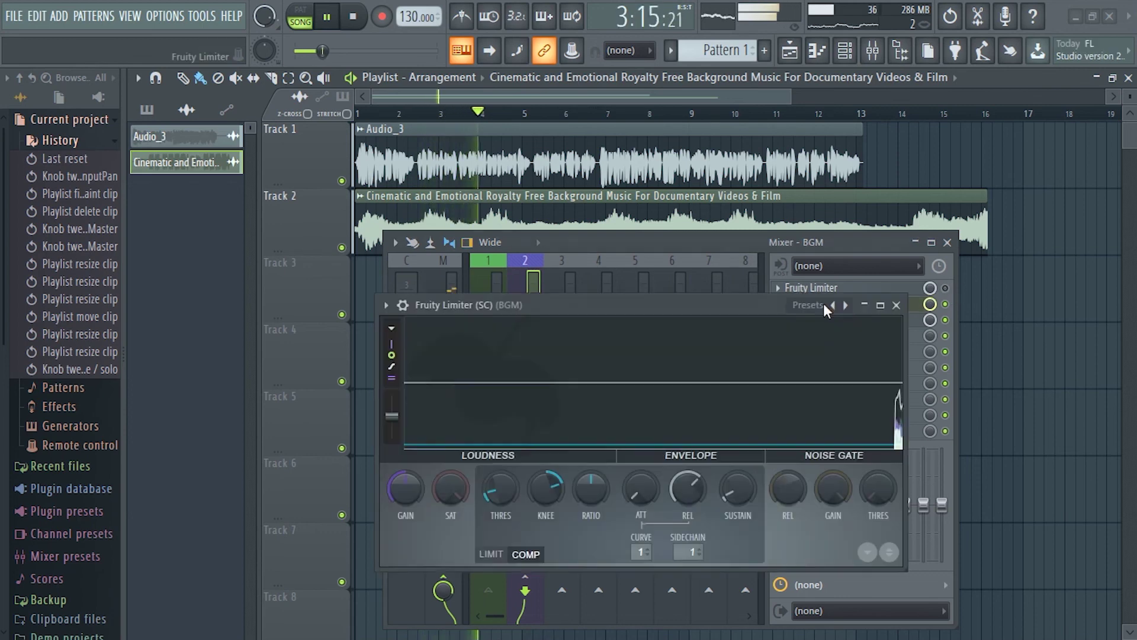